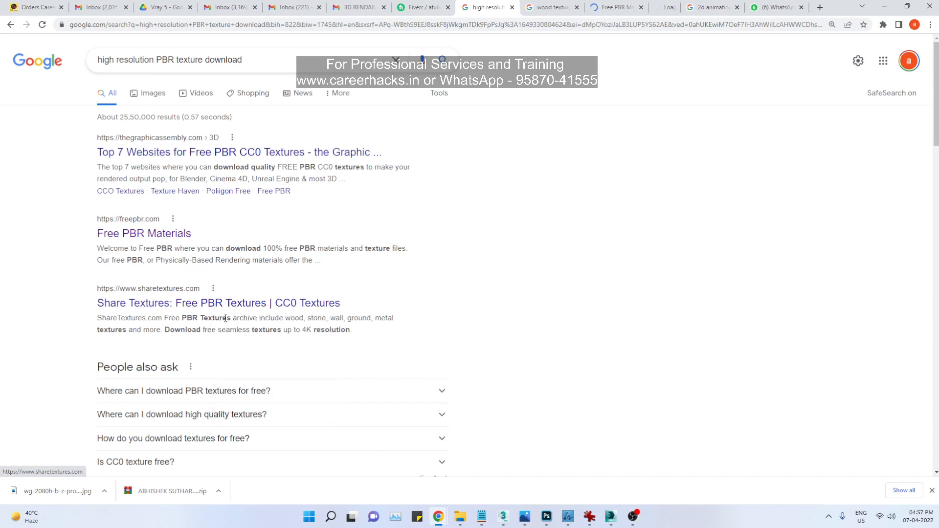
# Step: Open the ArtStation search result for the White Marble PBR Texture in a new tab
pyautogui.scroll(-5, 312, 405)
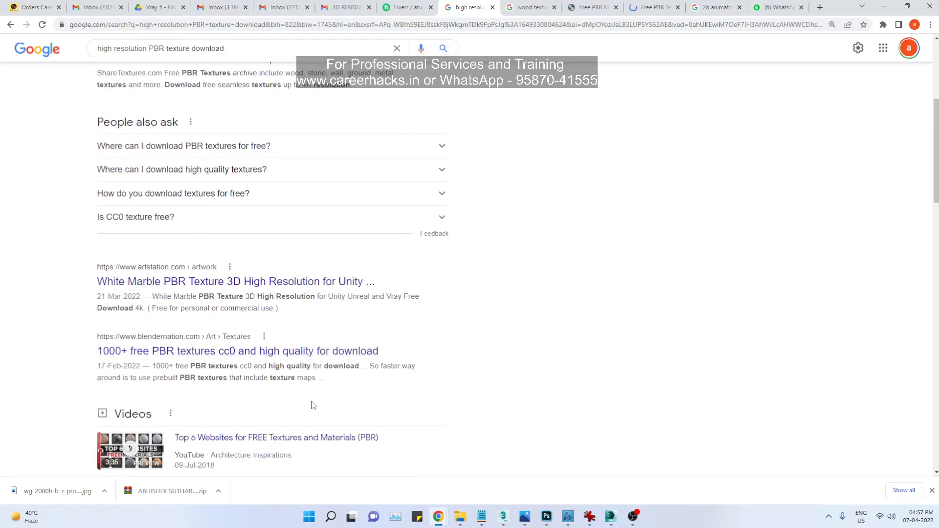
pyautogui.scroll(-3, 193, 352)
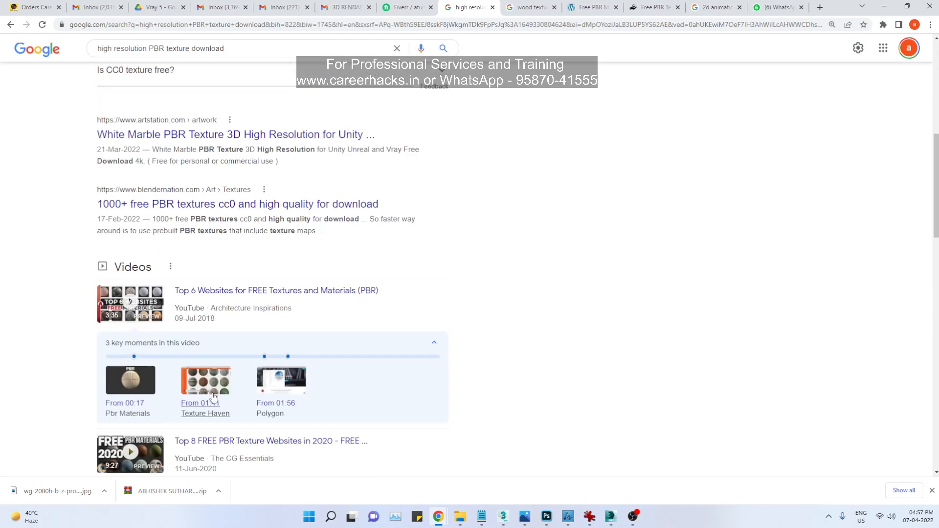
pyautogui.scroll(2, 198, 332)
pyautogui.rightClick(194, 238)
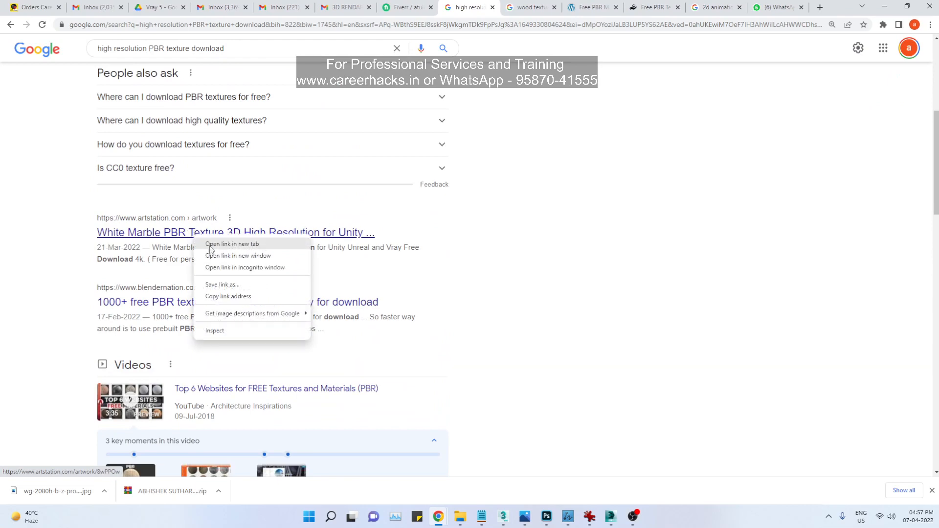
pyautogui.click(210, 245)
# Step: Open the ambientCG free public domain PBR materials search result in a new tab
pyautogui.scroll(-8, 327, 373)
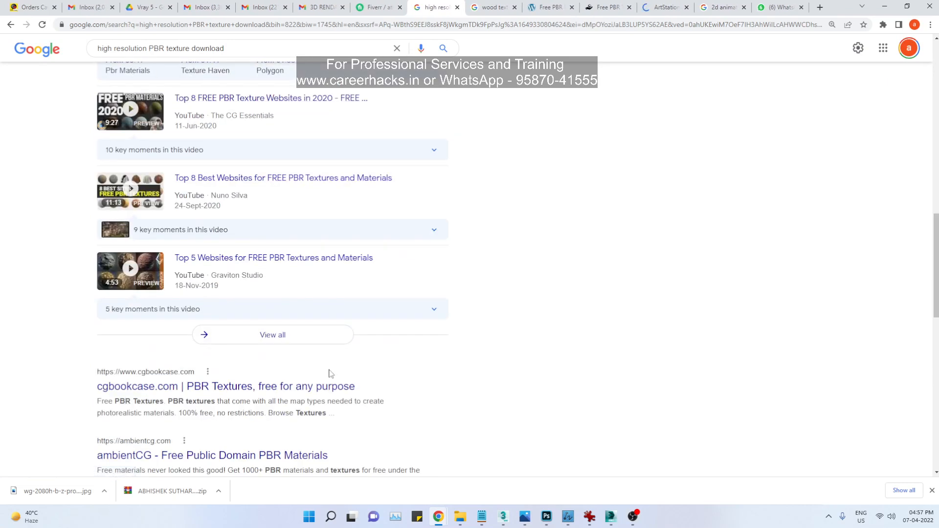
pyautogui.scroll(-3, 329, 373)
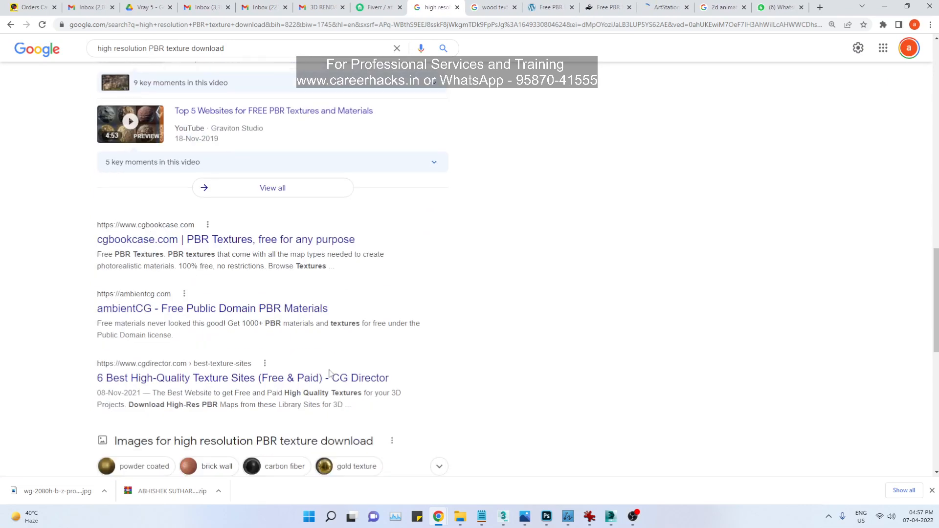
pyautogui.rightClick(229, 318)
pyautogui.click(248, 322)
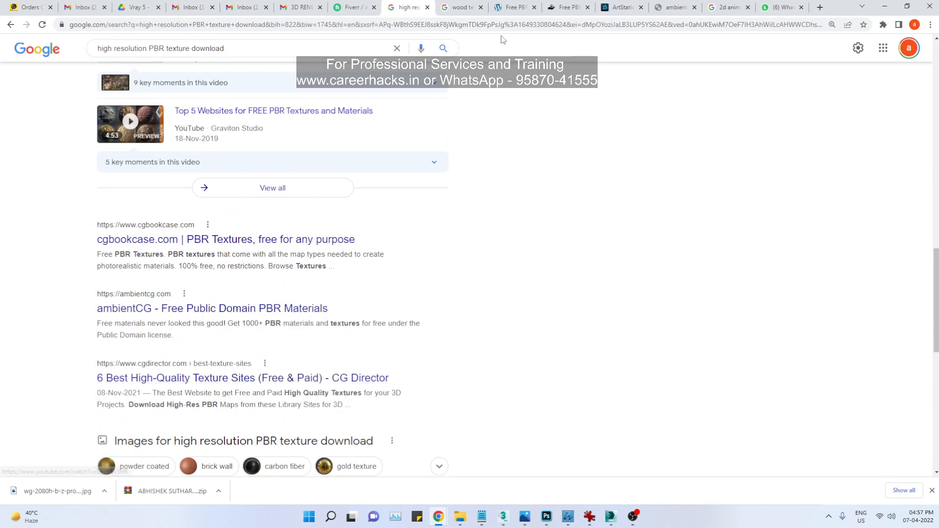
# Step: Close the wood texture image results and open the Bamboo Wood PBR Material page from the Wood category on freepbr.com
pyautogui.click(464, 7)
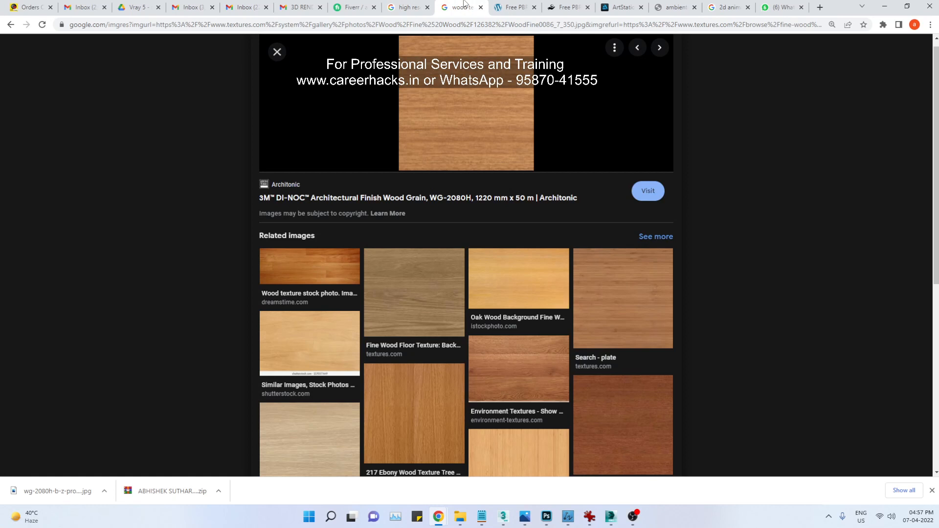
pyautogui.middleClick(463, 2)
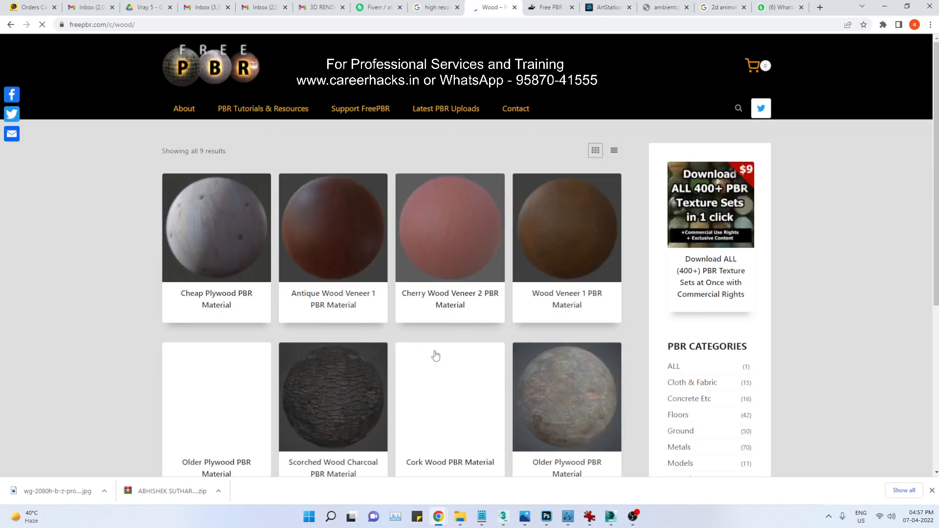
pyautogui.scroll(-5, 441, 460)
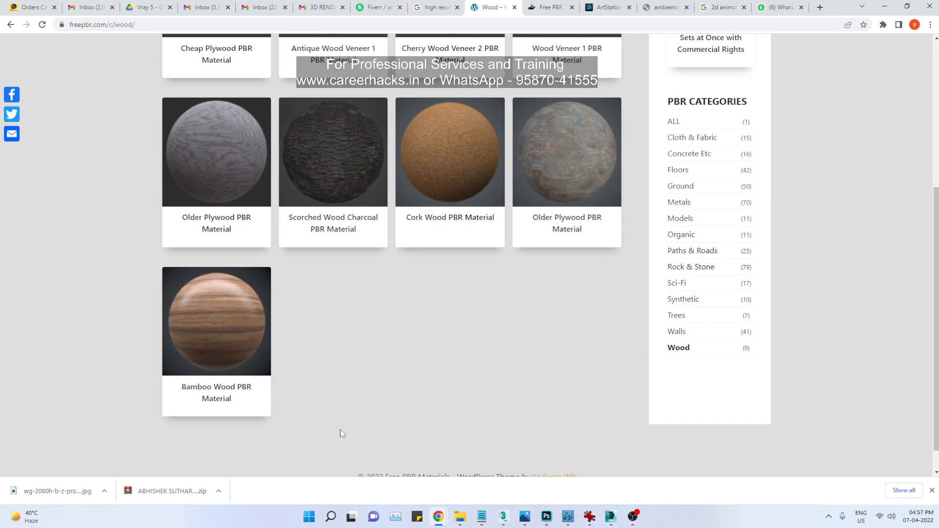
pyautogui.scroll(3, 346, 430)
pyautogui.scroll(-3, 346, 430)
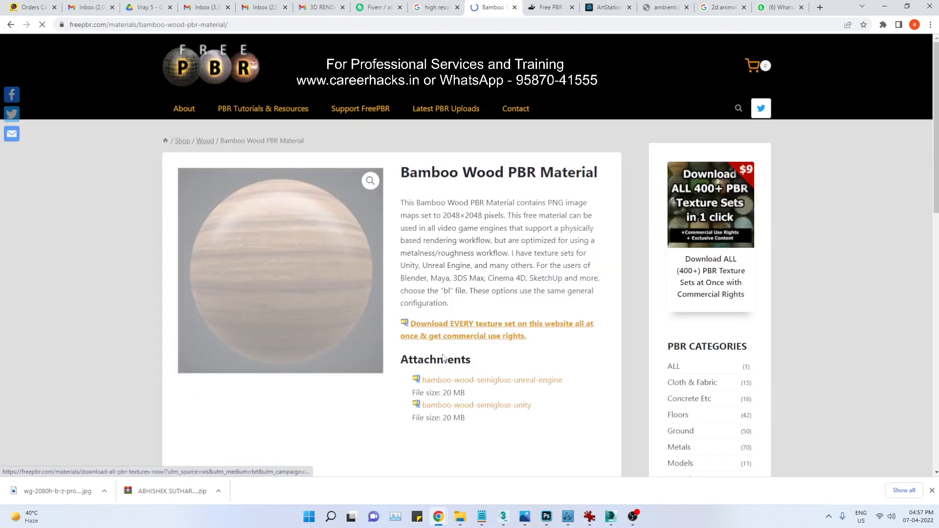
pyautogui.scroll(-1, 285, 249)
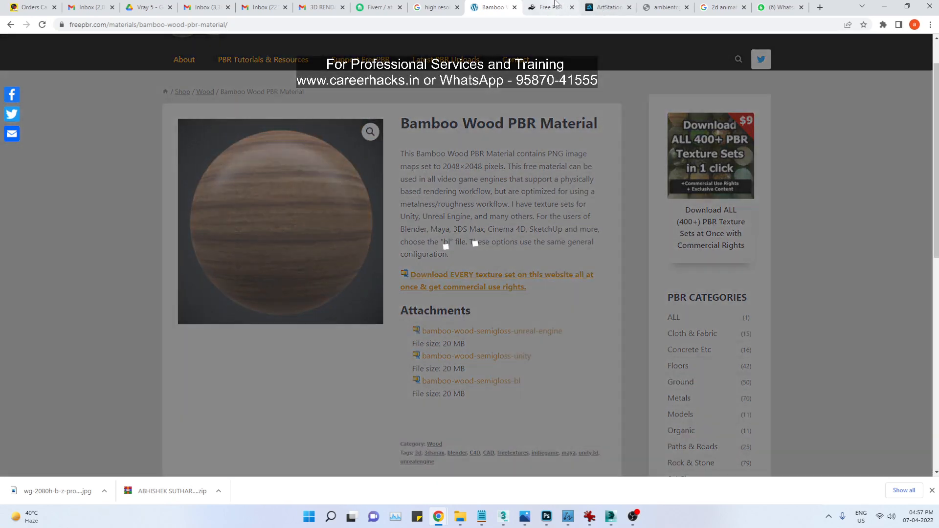
# Step: Look over the ShareTextures home page and open the site's Wood texture category, dismissing the advertisement
pyautogui.click(554, 5)
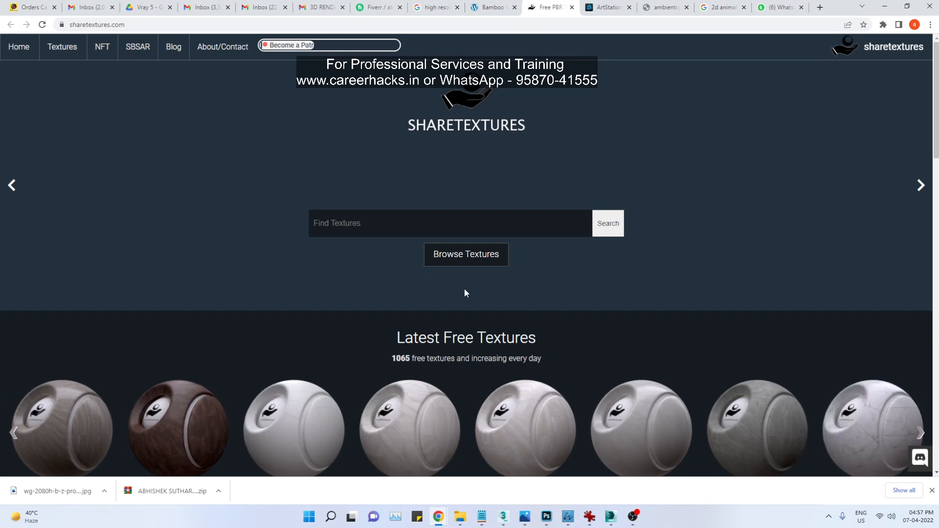
pyautogui.scroll(-3, 465, 293)
pyautogui.scroll(-3, 600, 305)
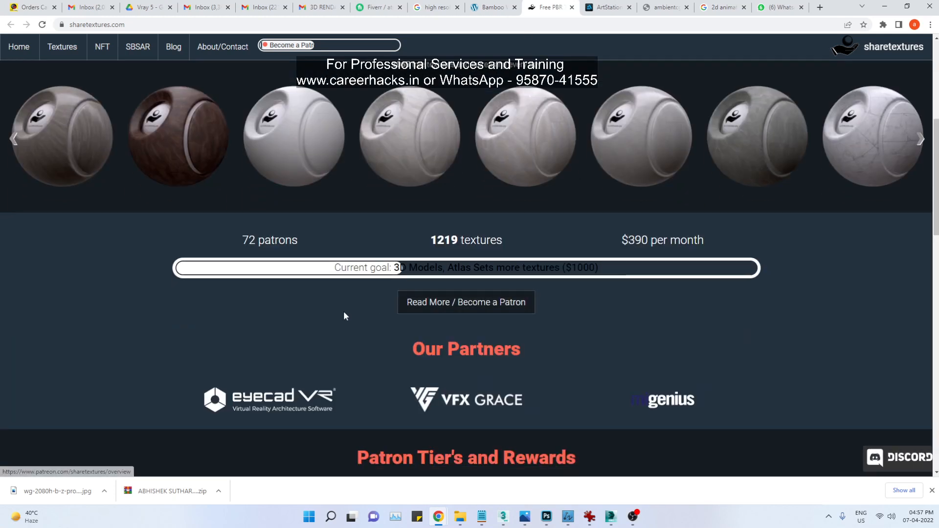
pyautogui.scroll(6, 278, 239)
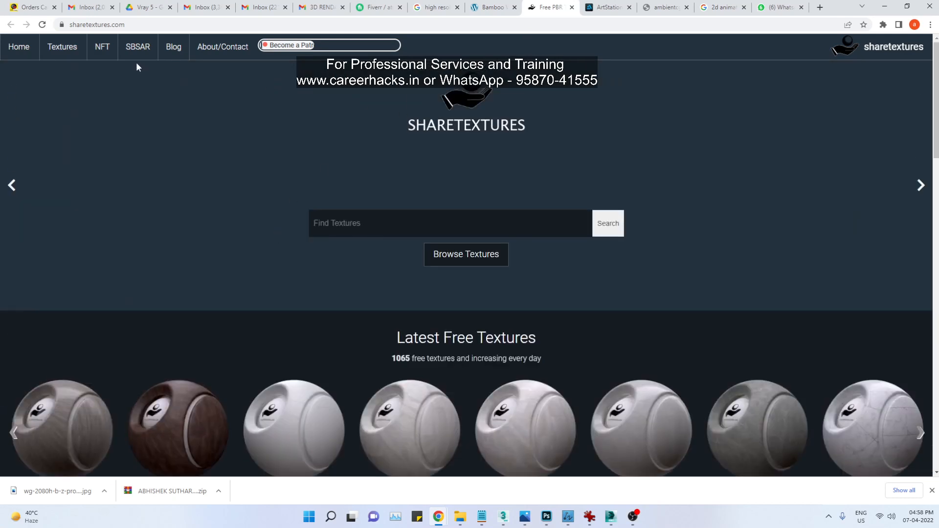
pyautogui.click(63, 52)
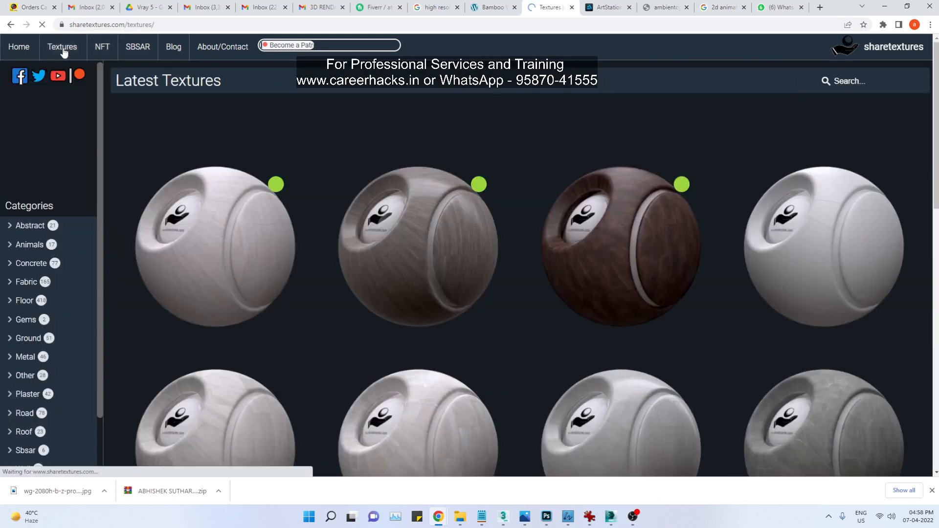
pyautogui.scroll(-5, 63, 388)
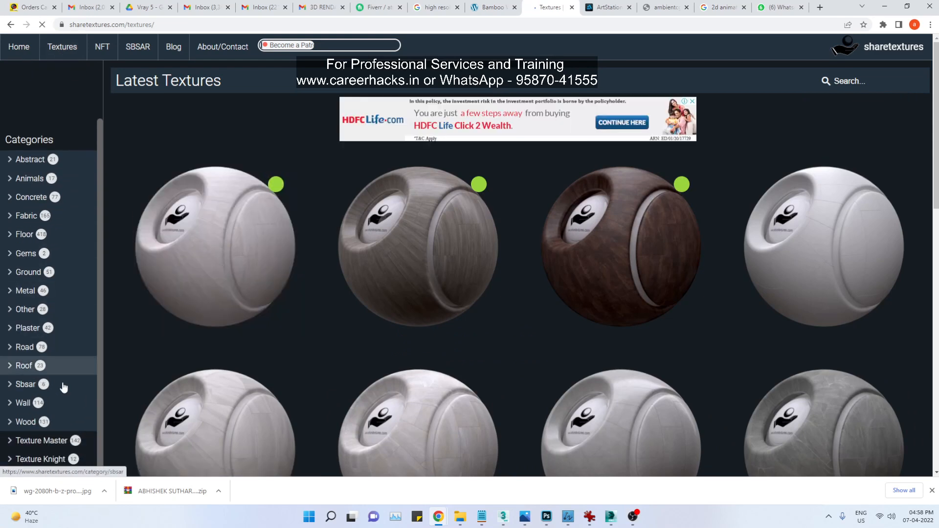
pyautogui.click(18, 421)
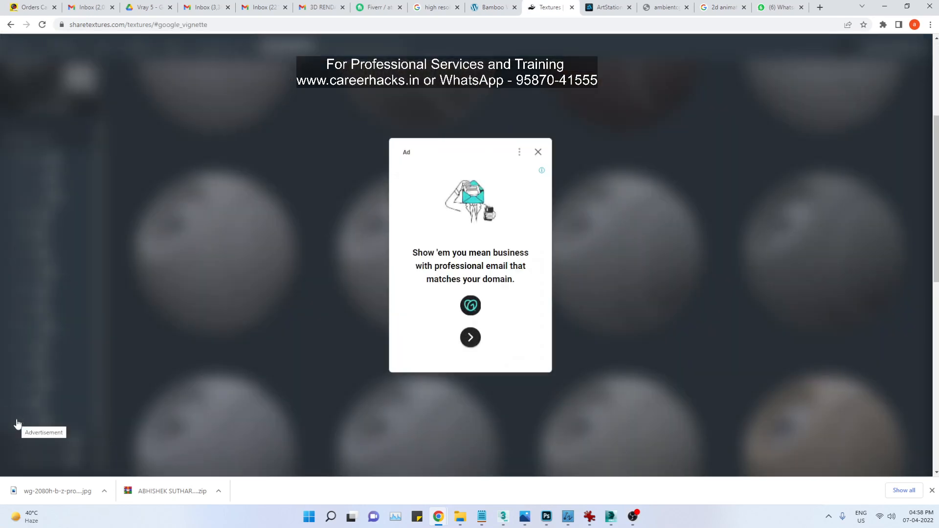
pyautogui.click(539, 153)
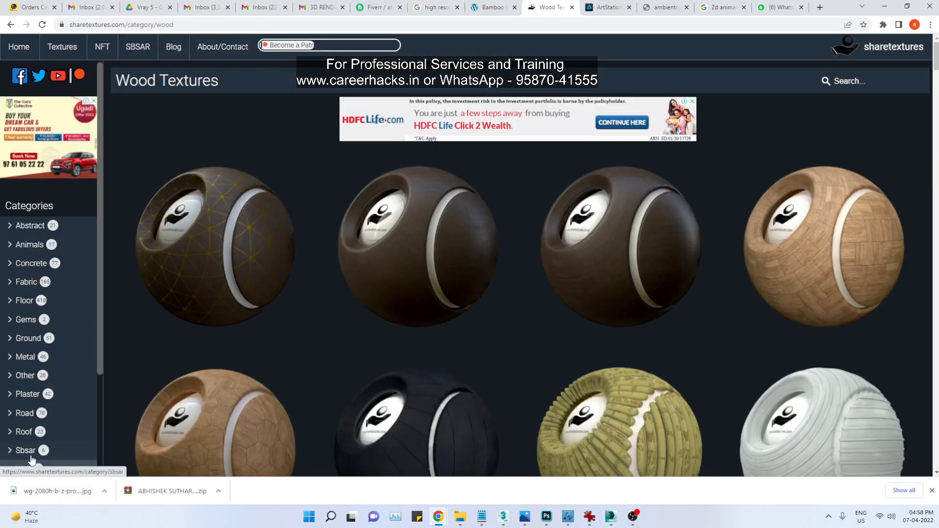
# Step: Open the Wood Frame 2 texture page in a new tab from the wood textures
pyautogui.scroll(-2, 275, 391)
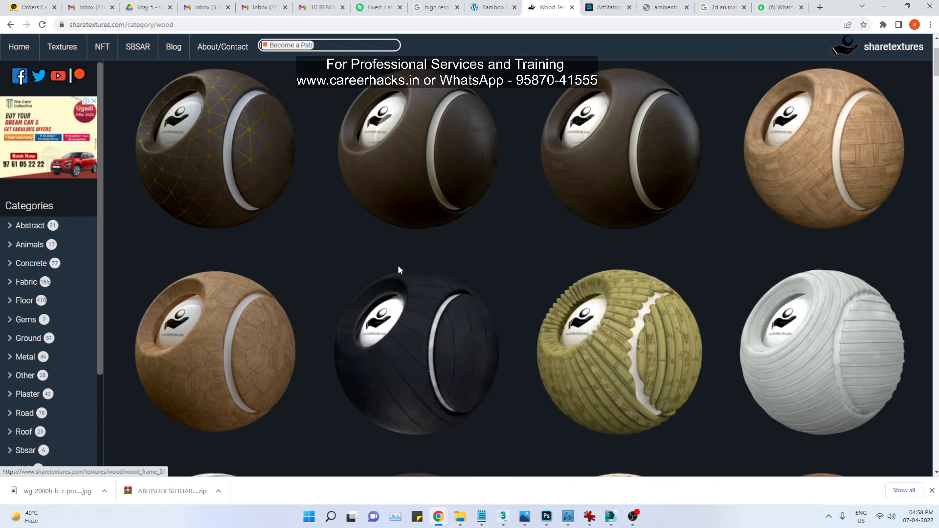
pyautogui.scroll(-4, 597, 293)
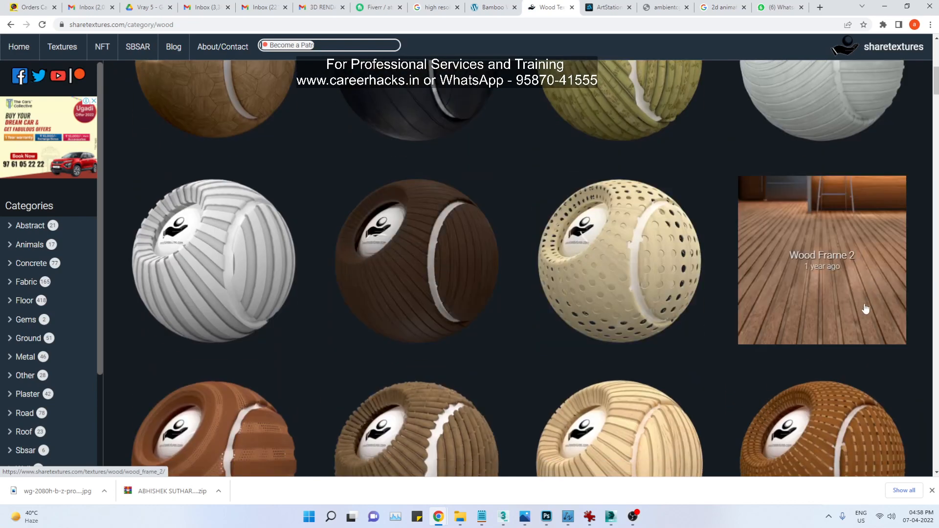
pyautogui.rightClick(839, 268)
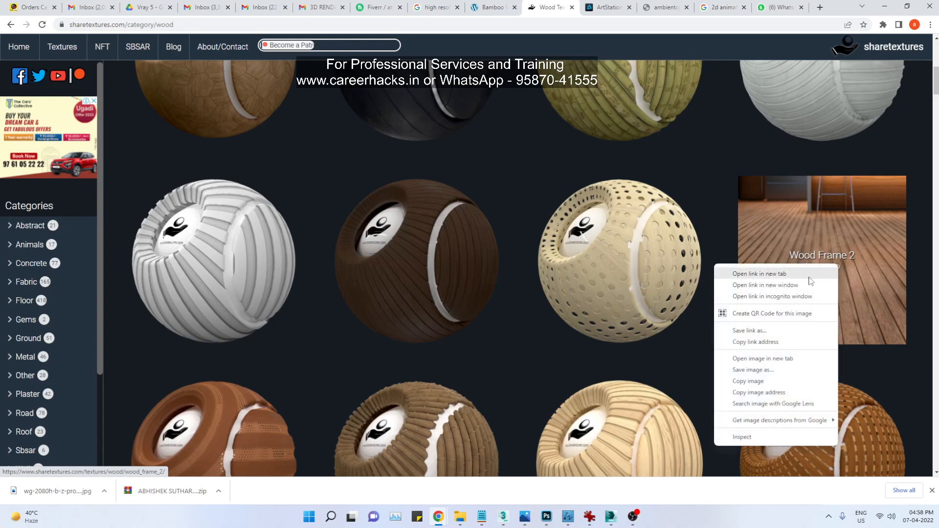
pyautogui.click(763, 272)
# Step: Browse further through the wood textures and open the Wood Fine 20 texture page in a new tab
pyautogui.scroll(-4, 632, 326)
pyautogui.scroll(-10, 632, 325)
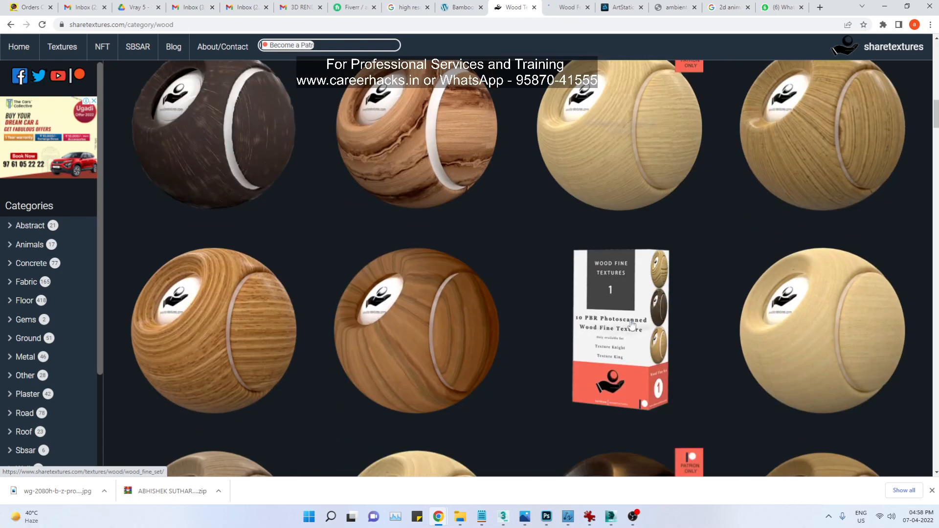
pyautogui.scroll(-8, 632, 325)
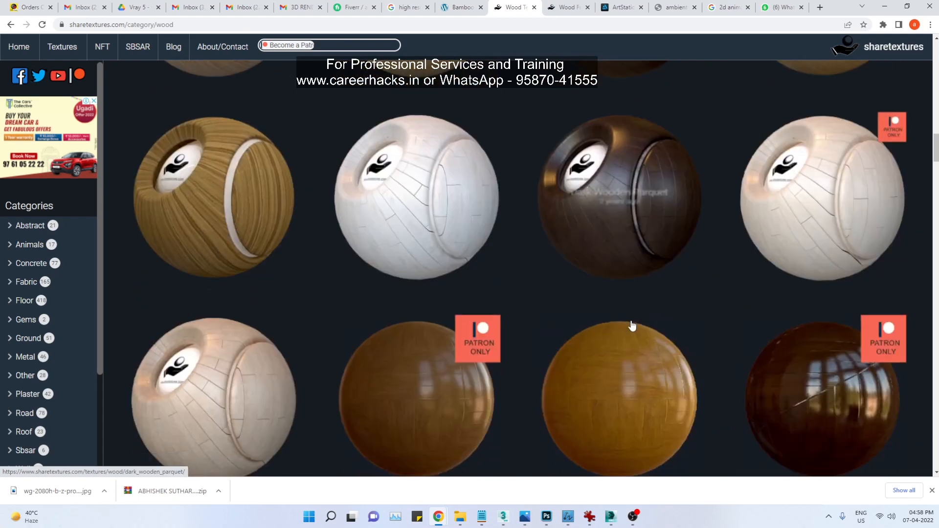
pyautogui.scroll(-9, 632, 325)
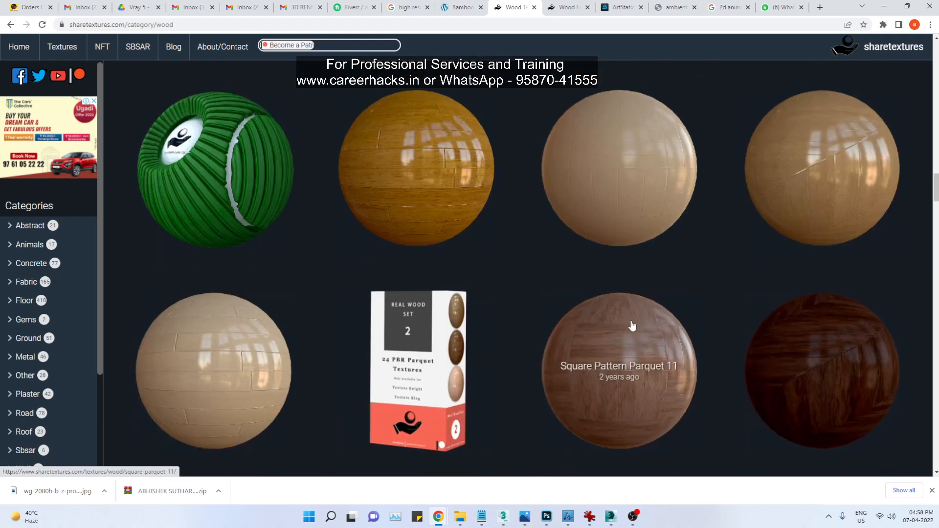
pyautogui.scroll(-8, 469, 390)
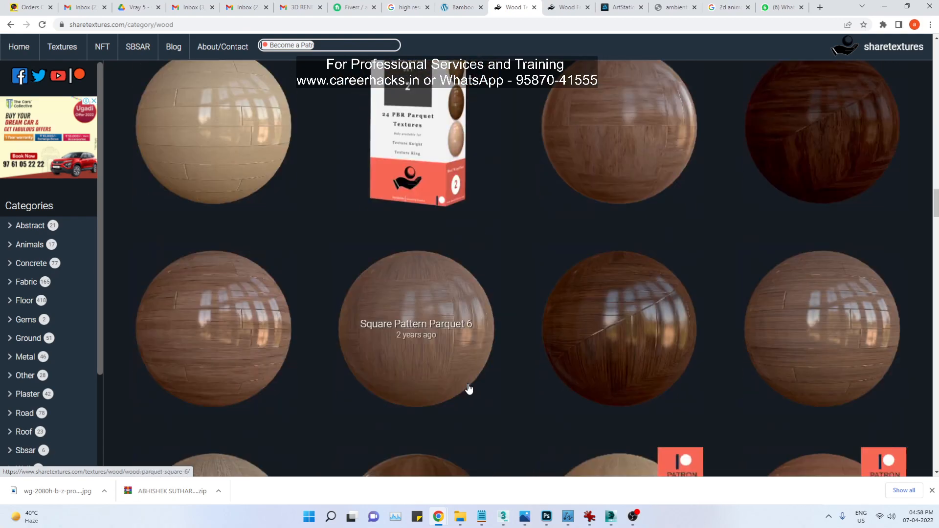
pyautogui.scroll(2, 826, 222)
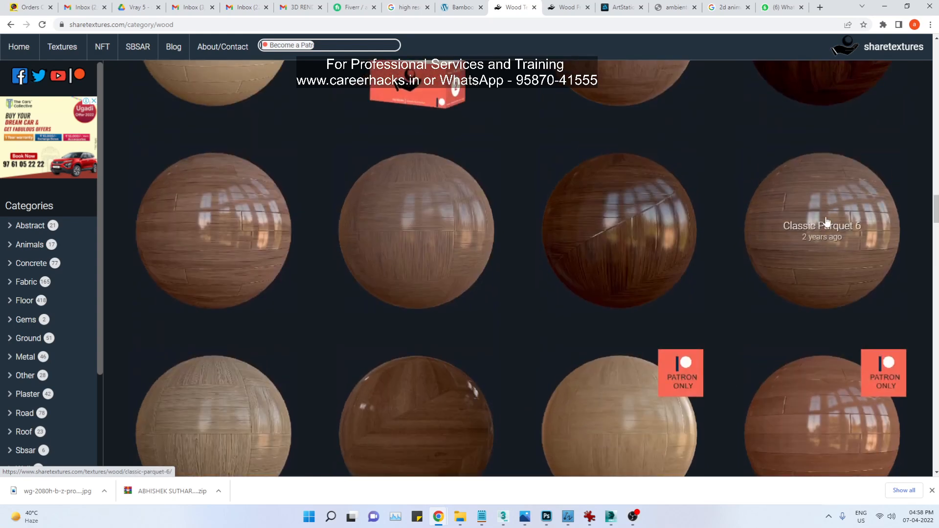
pyautogui.scroll(-2, 654, 318)
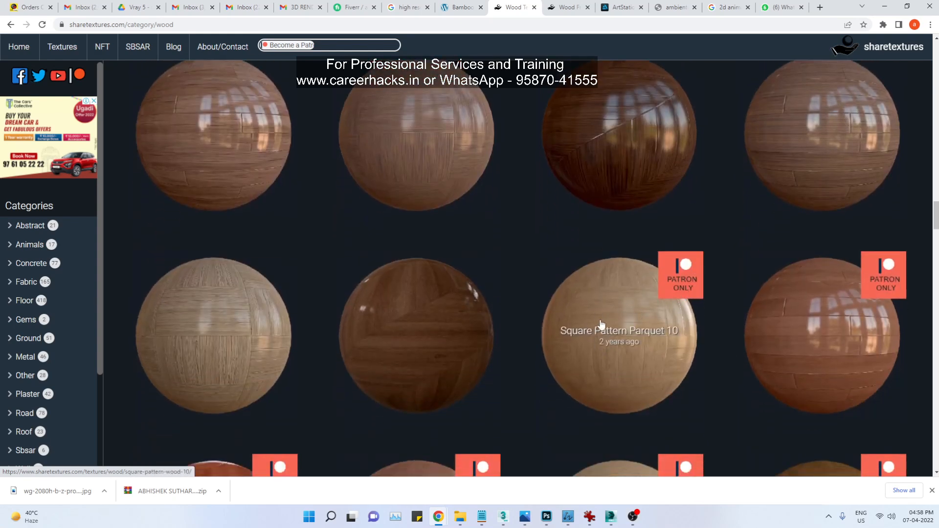
pyautogui.scroll(-3, 624, 320)
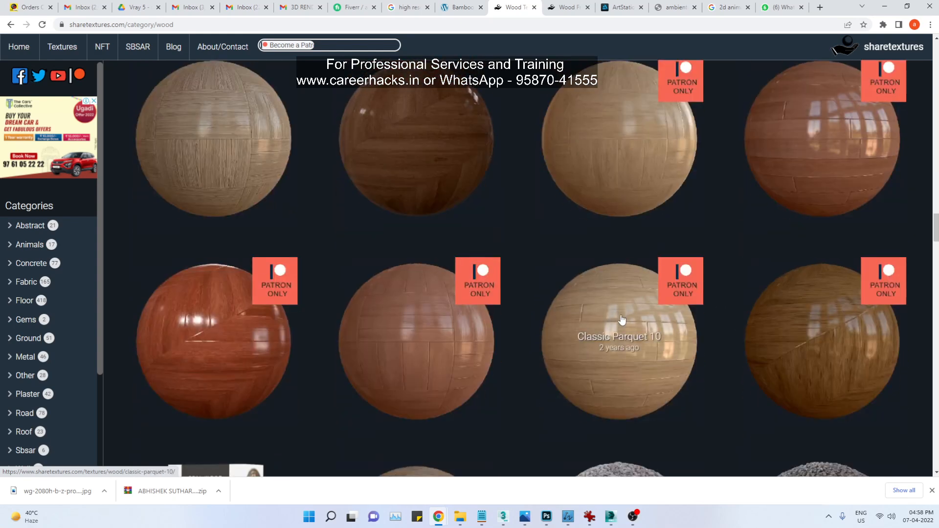
pyautogui.scroll(-2, 622, 319)
pyautogui.scroll(-3, 622, 319)
pyautogui.scroll(-5, 621, 320)
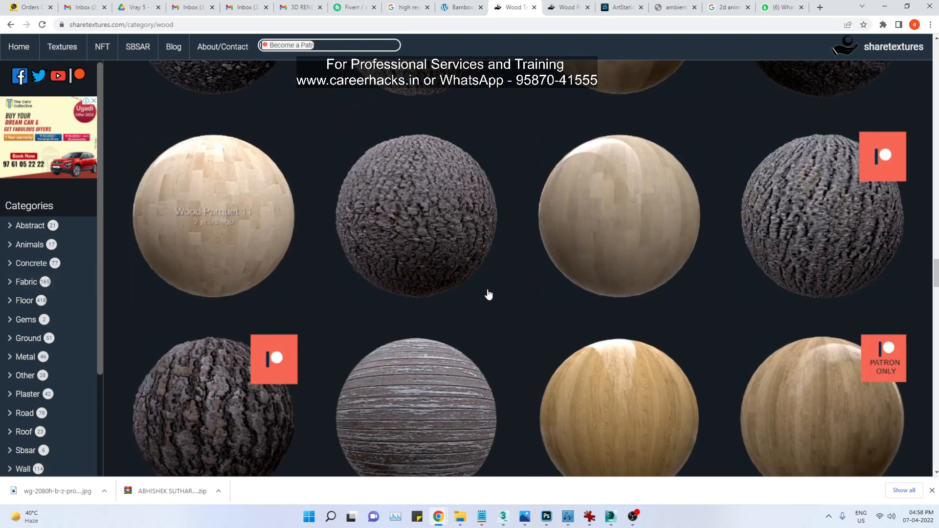
pyautogui.scroll(-7, 488, 294)
pyautogui.scroll(-4, 711, 308)
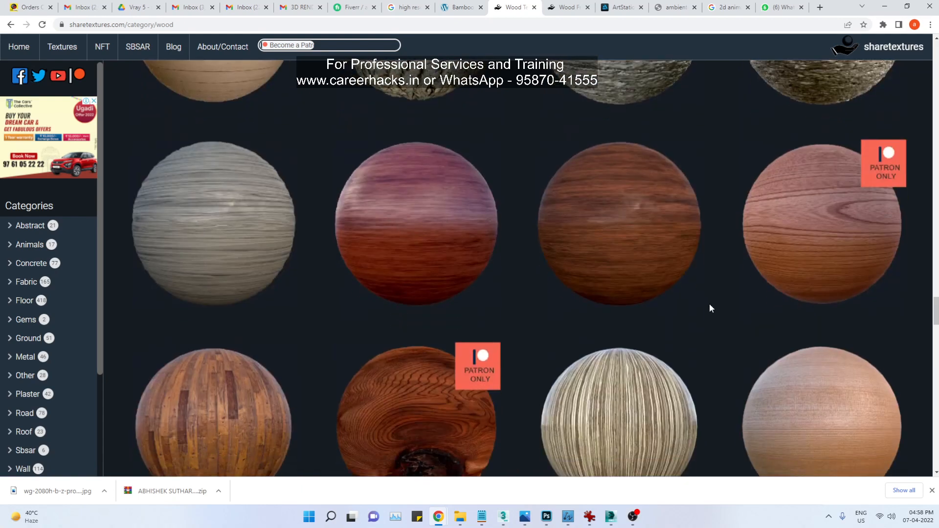
pyautogui.scroll(-5, 710, 308)
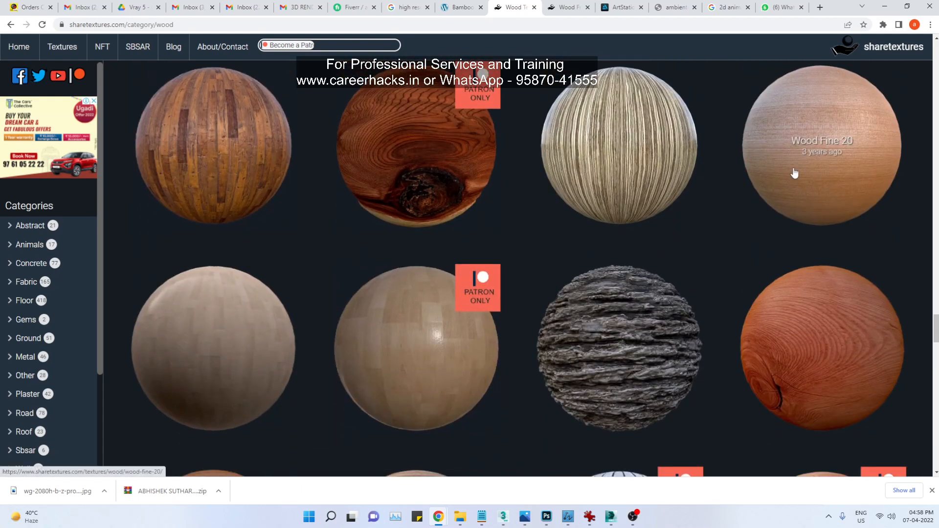
pyautogui.rightClick(820, 161)
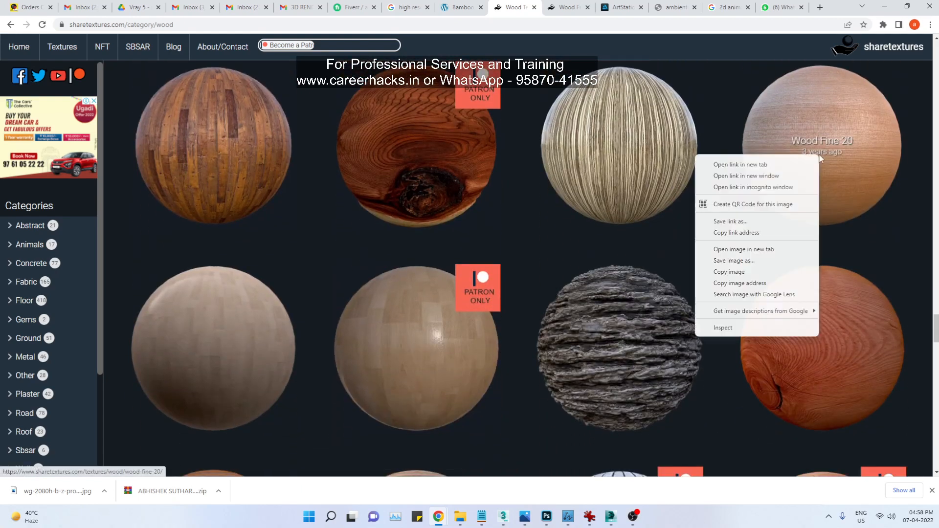
pyautogui.click(788, 162)
# Step: View the Wood Frame 2 page, switch to the Wood Fine 20 page and collapse its advertisement banner
pyautogui.click(531, 6)
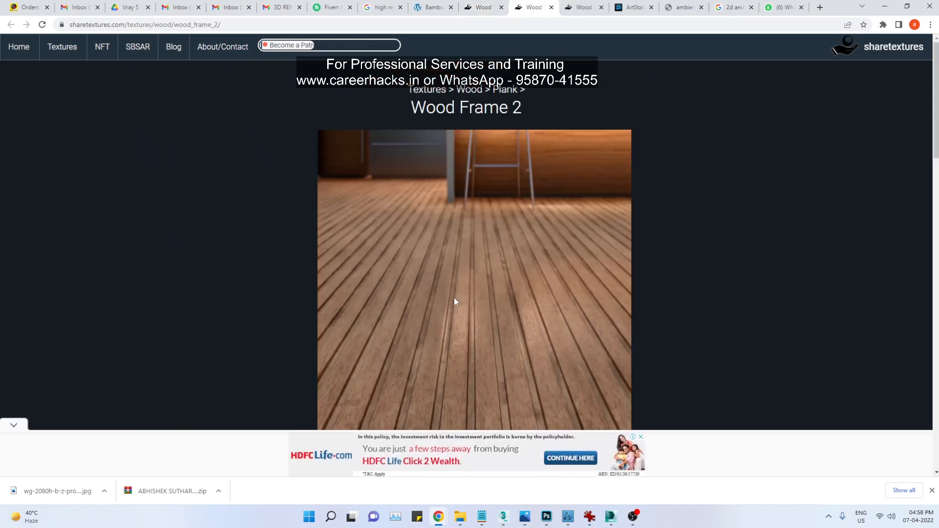
pyautogui.click(573, 5)
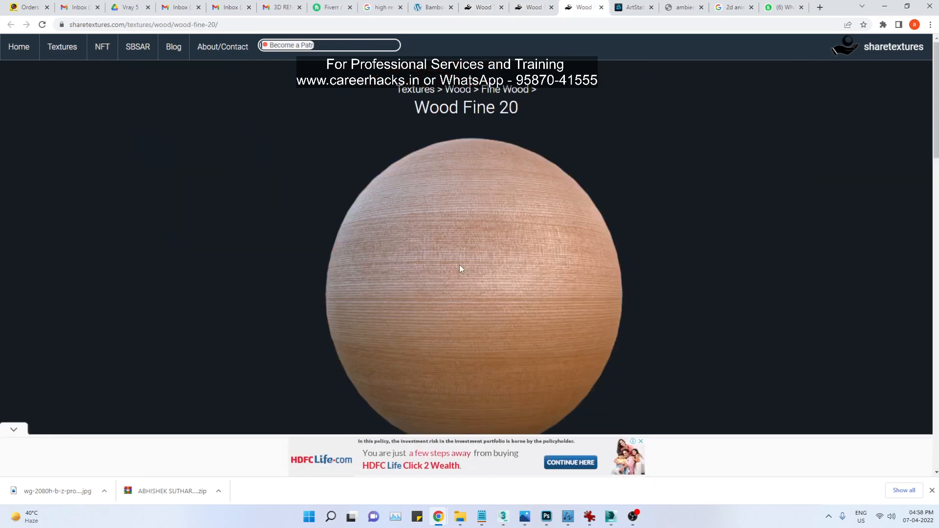
pyautogui.click(14, 425)
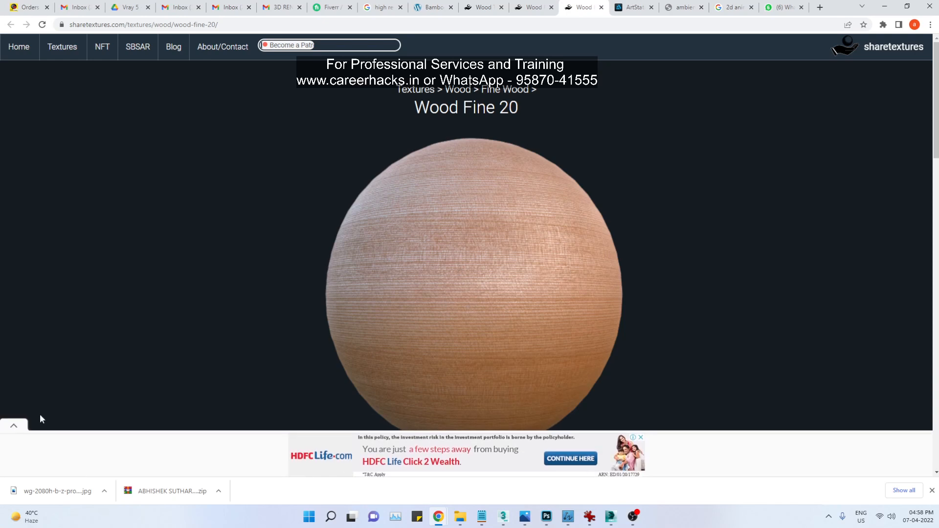
# Step: Download the 2K version of the Wood Fine 20 texture from its page
pyautogui.scroll(-3, 631, 276)
pyautogui.scroll(-3, 673, 285)
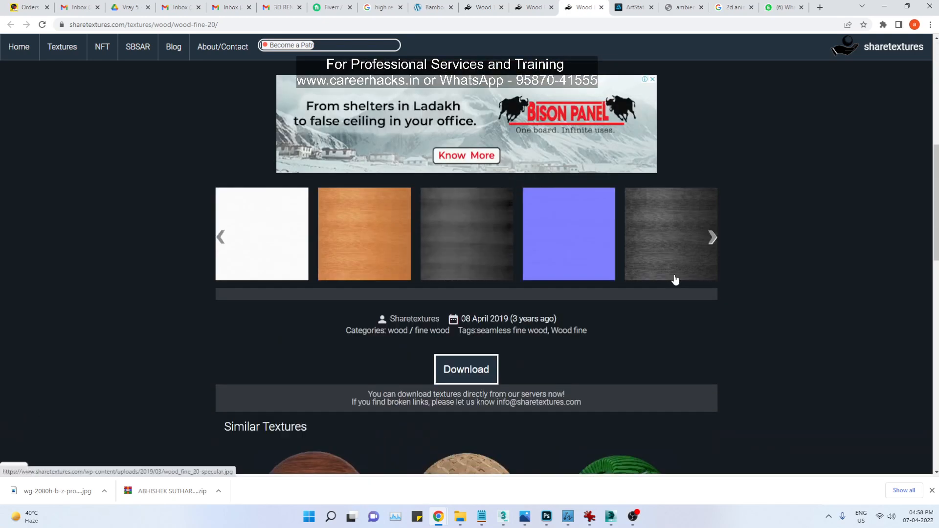
pyautogui.scroll(-2, 675, 279)
pyautogui.click(470, 229)
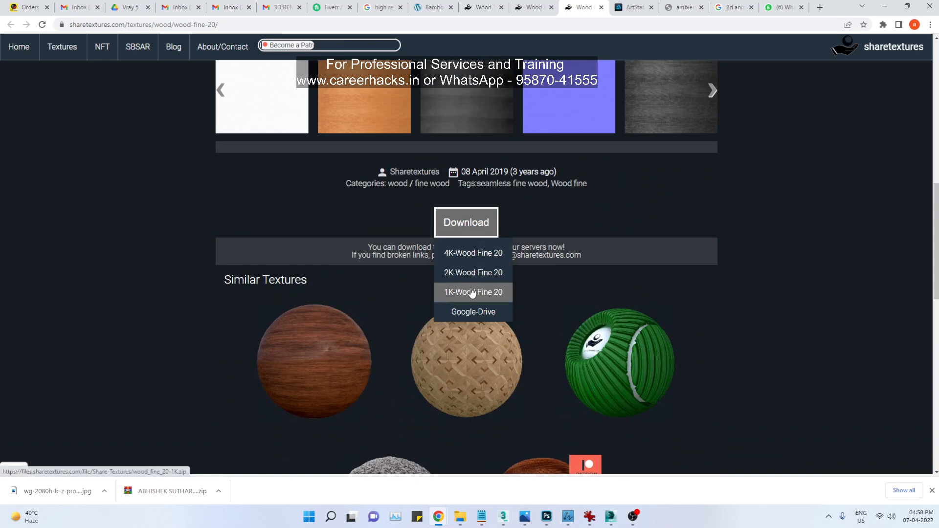
pyautogui.click(476, 273)
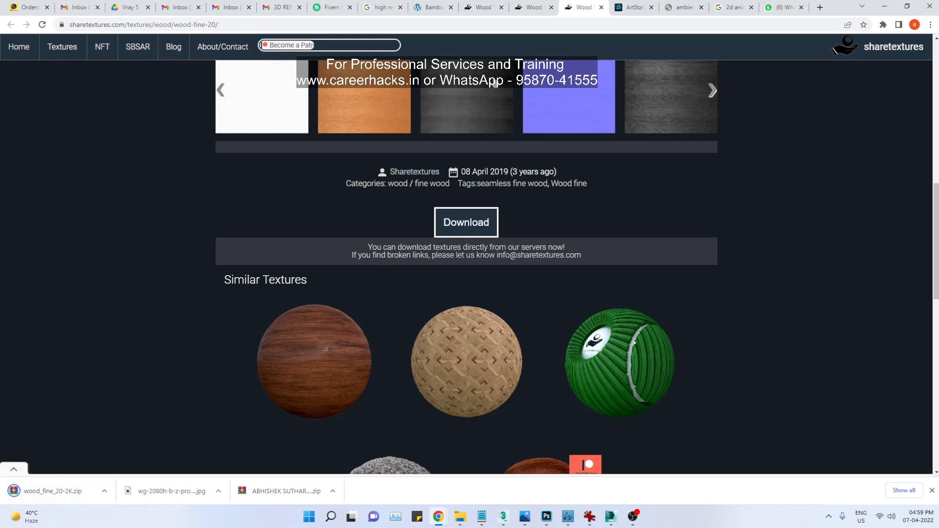
# Step: Download the 2K version of the Wood Frame 2 texture from its own page
pyautogui.click(533, 7)
pyautogui.scroll(-3, 463, 382)
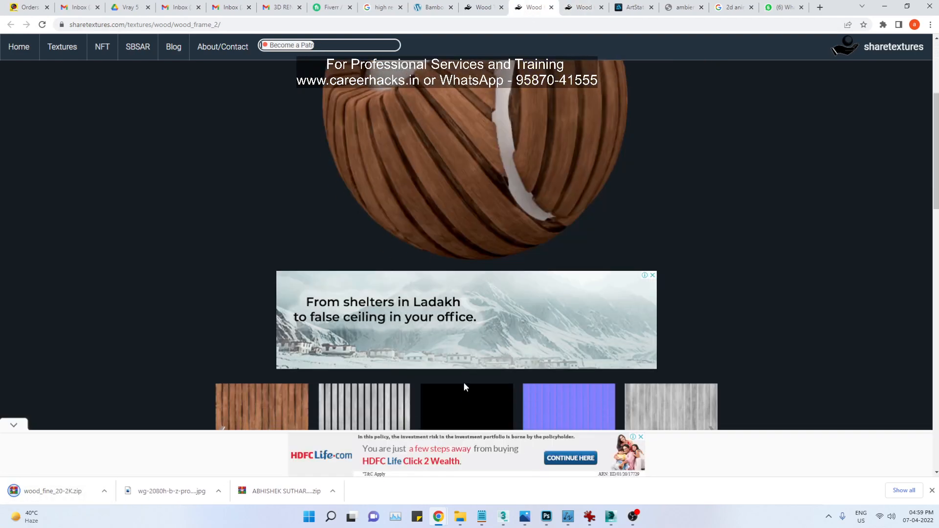
pyautogui.scroll(-4, 464, 387)
pyautogui.click(466, 371)
pyautogui.scroll(-2, 465, 367)
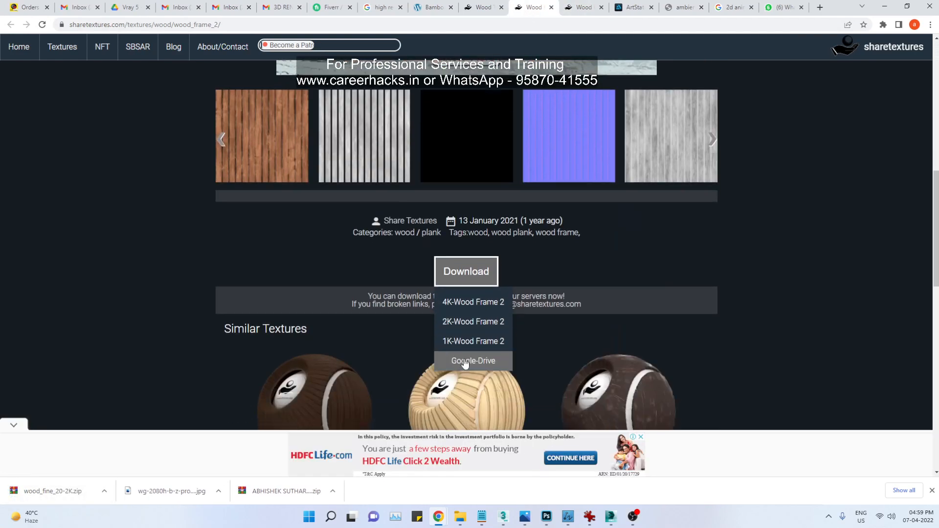
pyautogui.click(468, 331)
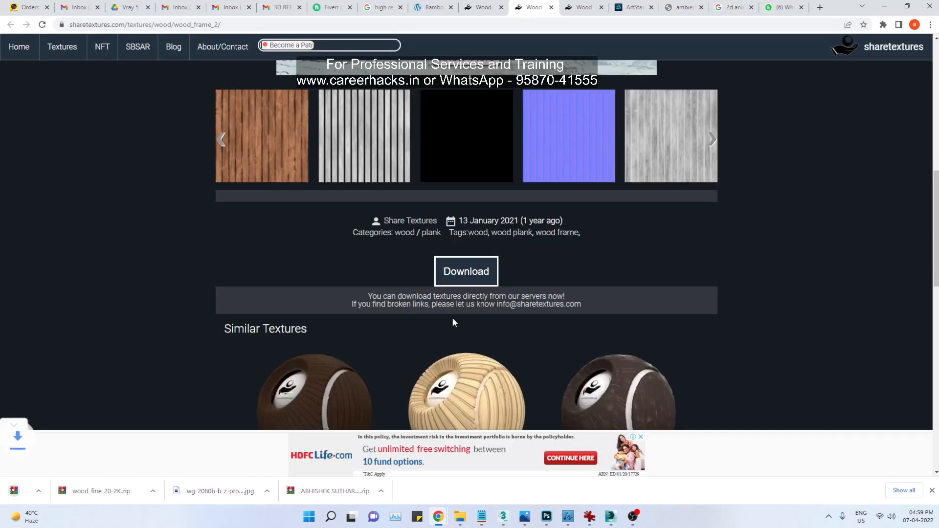
# Step: Show wood_frame_2-2K.zip in the Downloads folder and extract it to a folder of the same name
pyautogui.click(104, 492)
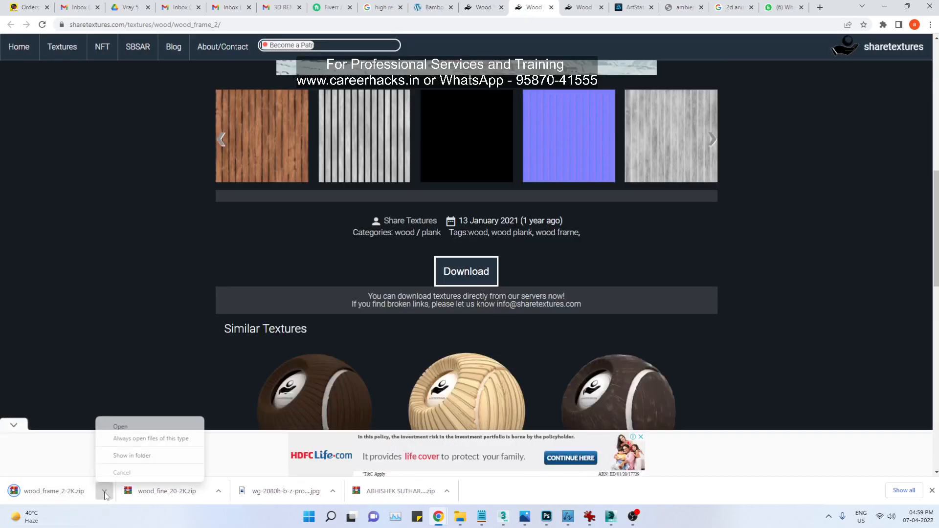
pyautogui.click(129, 462)
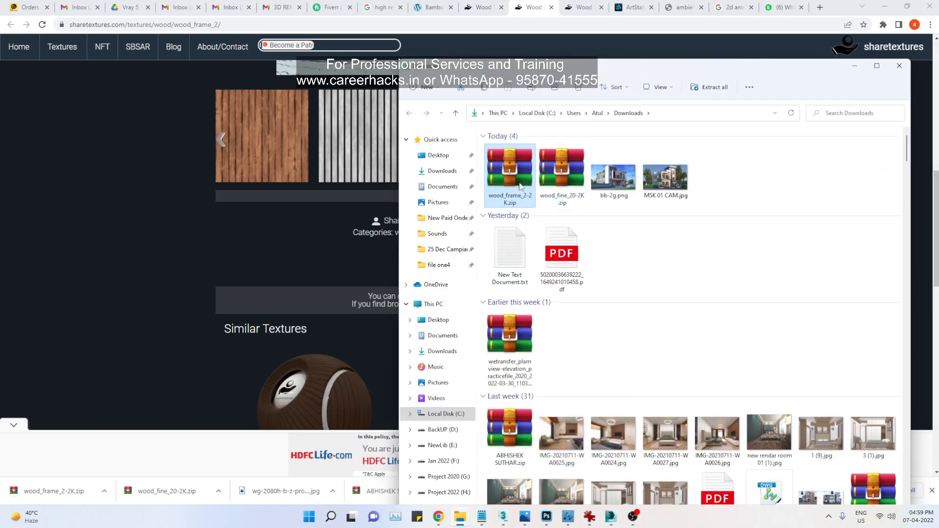
pyautogui.rightClick(520, 180)
pyautogui.click(563, 327)
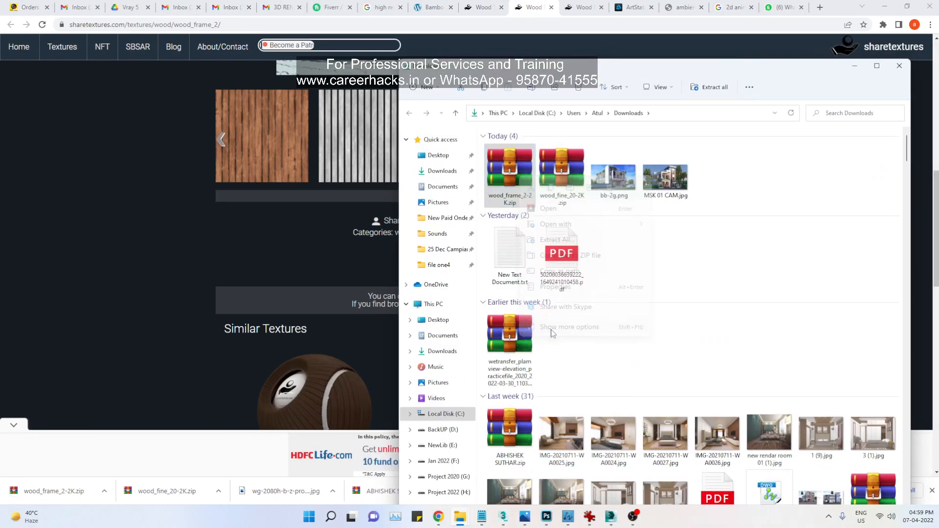
pyautogui.click(585, 141)
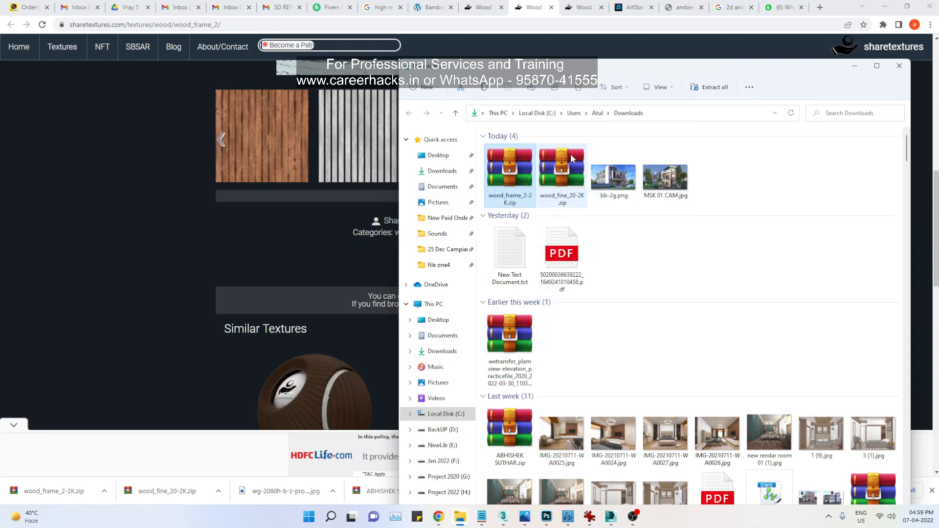
# Step: Open the extracted wood_frame_2-2K folder down to its image files and look over the texture maps
pyautogui.doubleClick(702, 169)
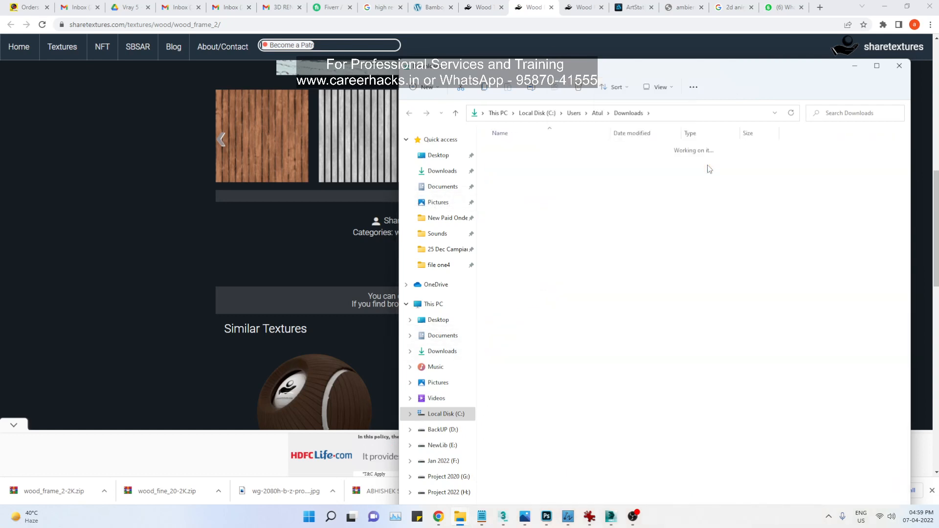
pyautogui.doubleClick(542, 151)
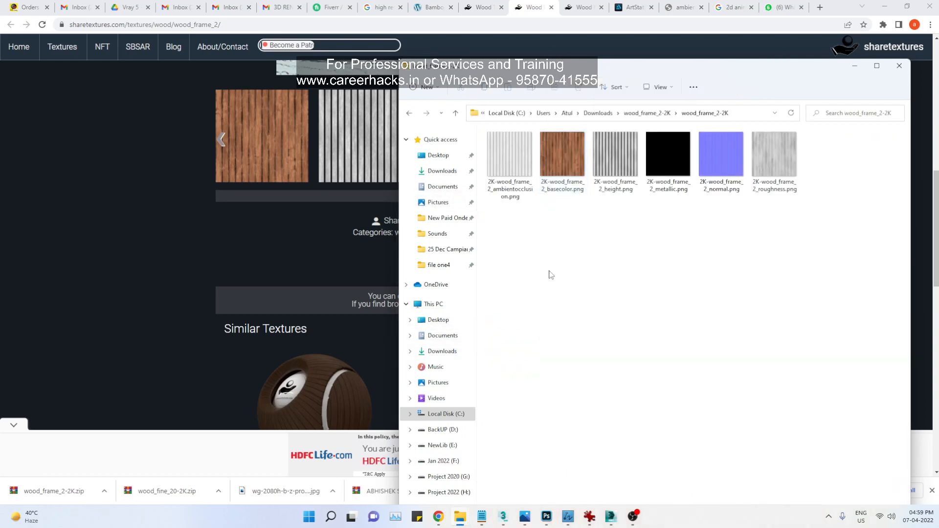
pyautogui.moveTo(522, 242); pyautogui.dragTo(822, 198)
pyautogui.click(715, 300)
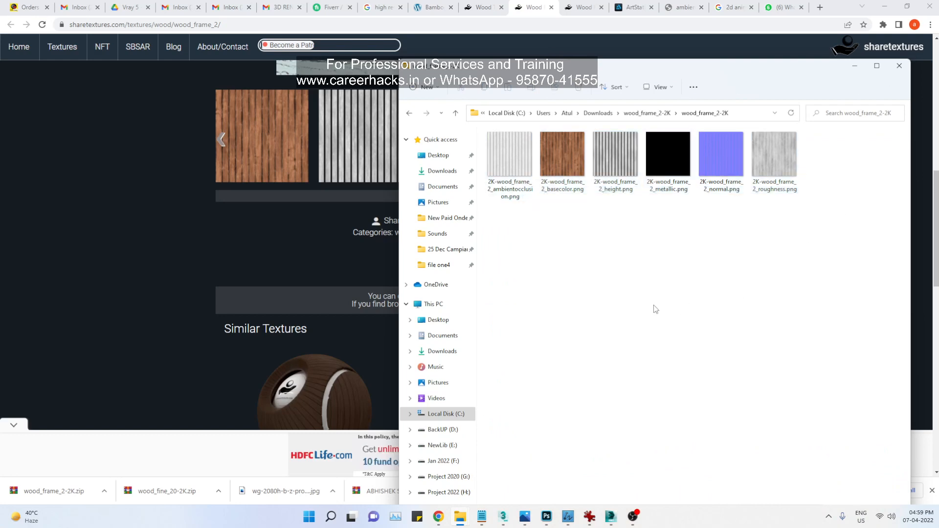
# Step: Switch to the bedroom scene in 3ds Max and close the V-Ray frame buffer and Render Setup windows
pyautogui.moveTo(610, 516)
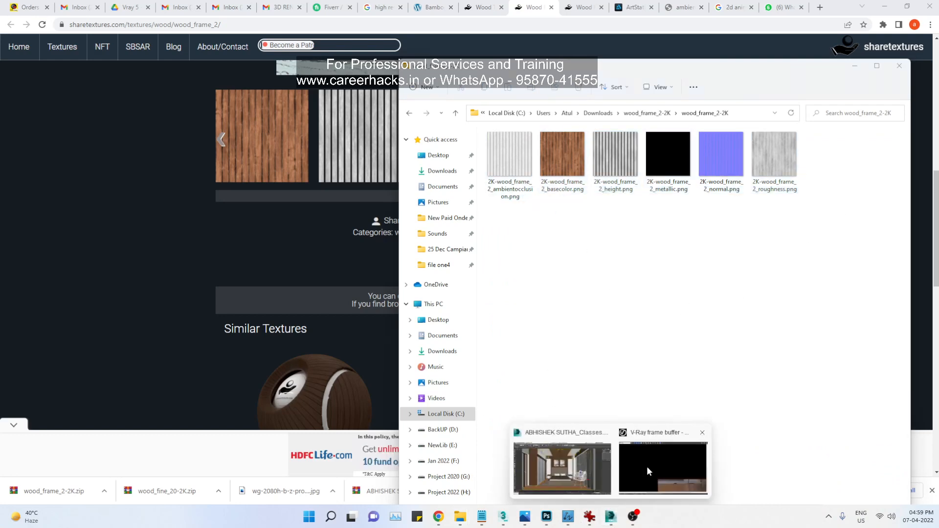
pyautogui.click(582, 472)
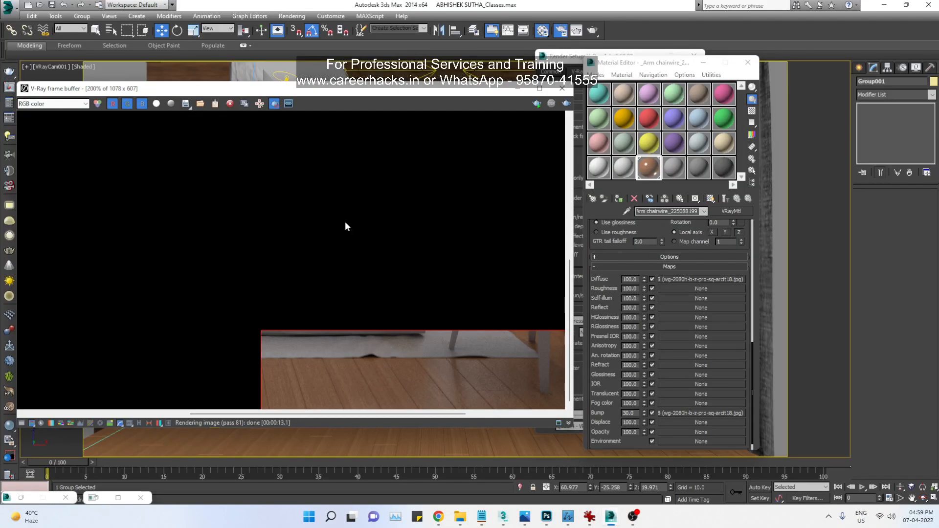
pyautogui.click(567, 91)
pyautogui.moveTo(615, 69); pyautogui.dragTo(634, 64)
pyautogui.click(694, 56)
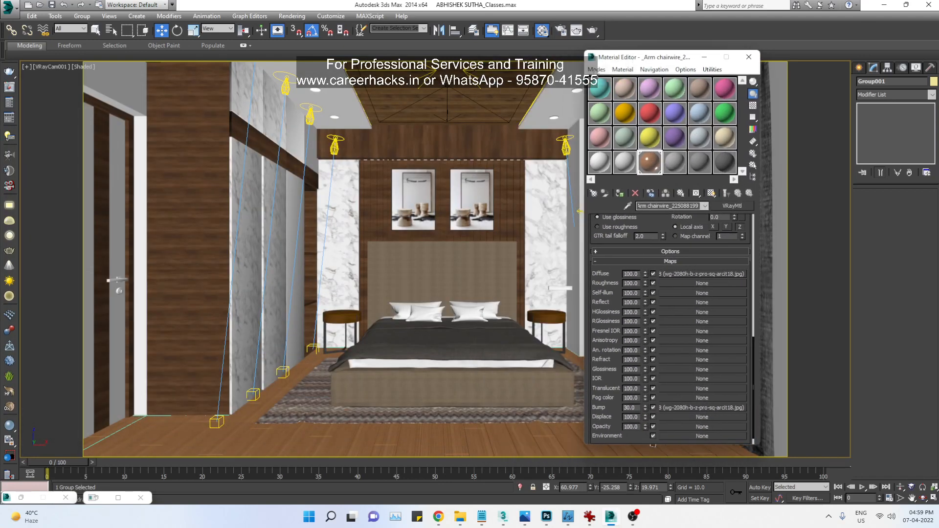
# Step: Change the material editor to Slate mode and sample the armchair's material from the scene into its node view
pyautogui.click(596, 70)
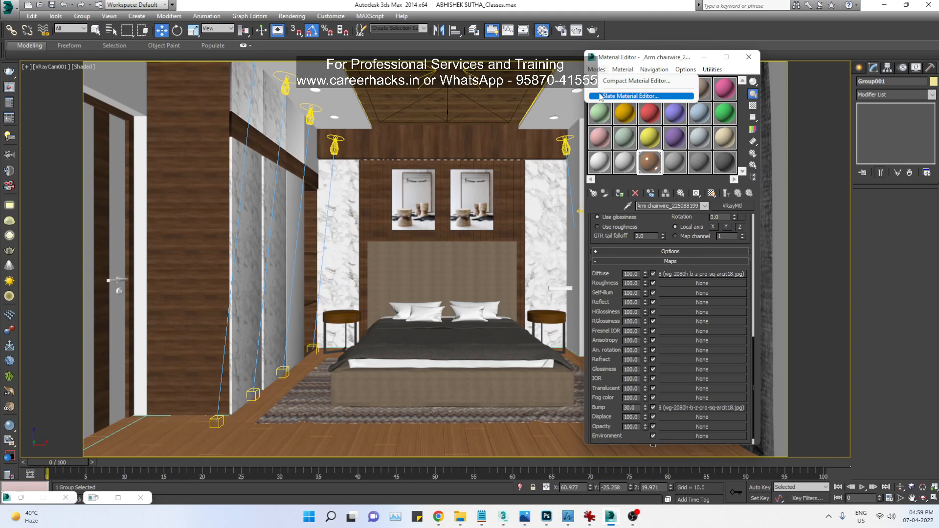
pyautogui.click(600, 96)
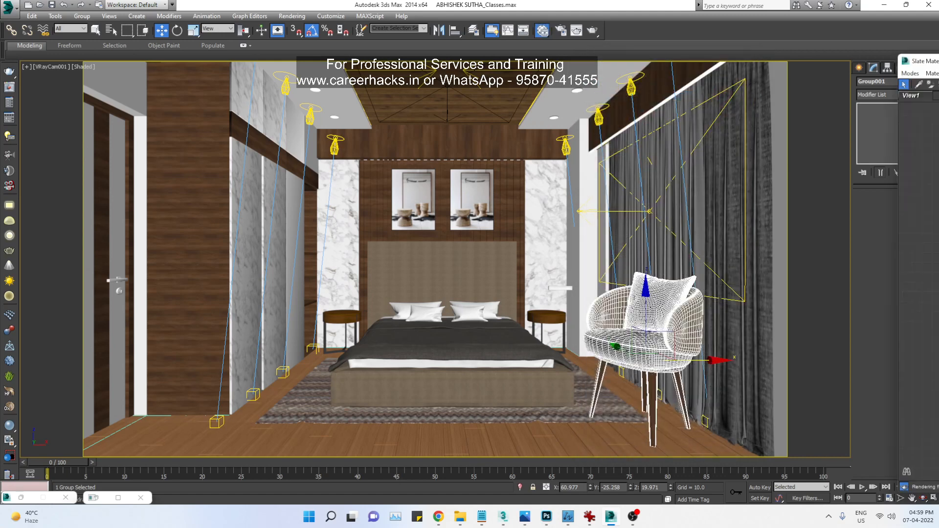
pyautogui.moveTo(938, 60); pyautogui.dragTo(344, 37)
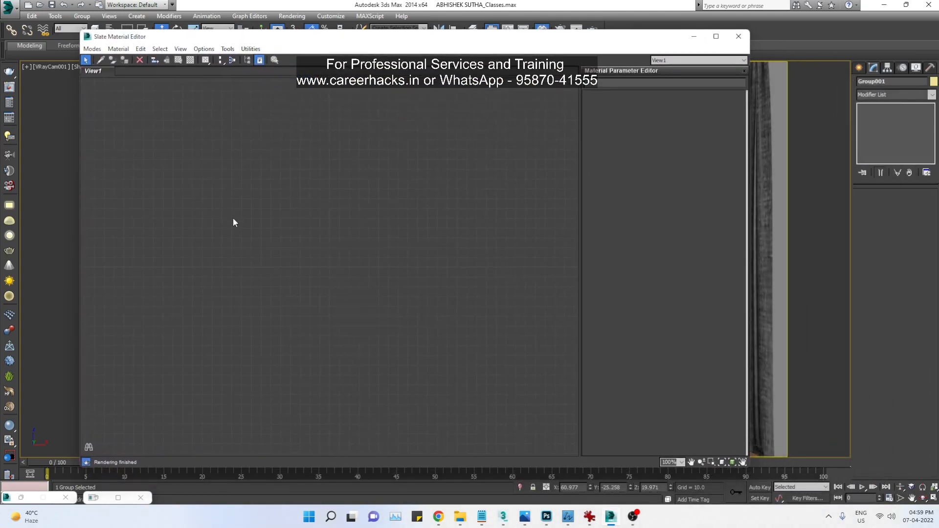
pyautogui.moveTo(247, 44); pyautogui.dragTo(797, 34)
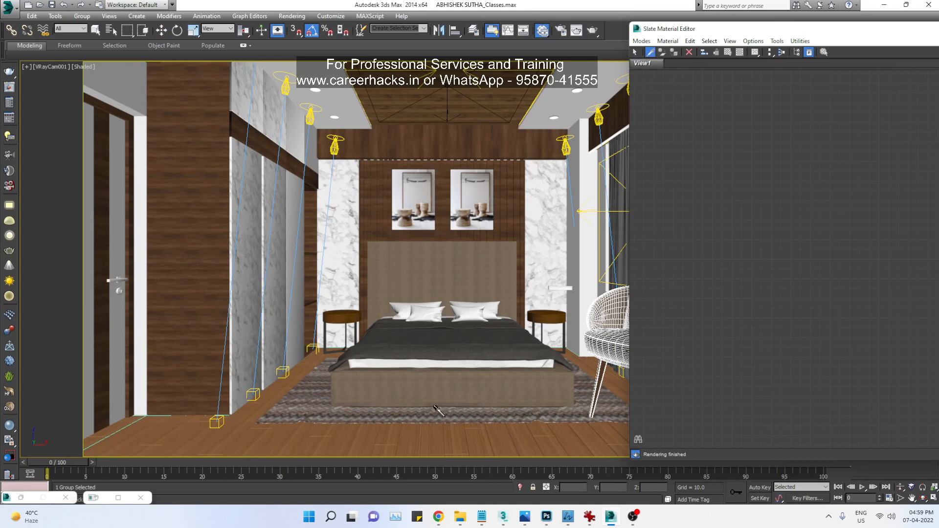
pyautogui.click(612, 345)
pyautogui.moveTo(777, 32); pyautogui.dragTo(244, 36)
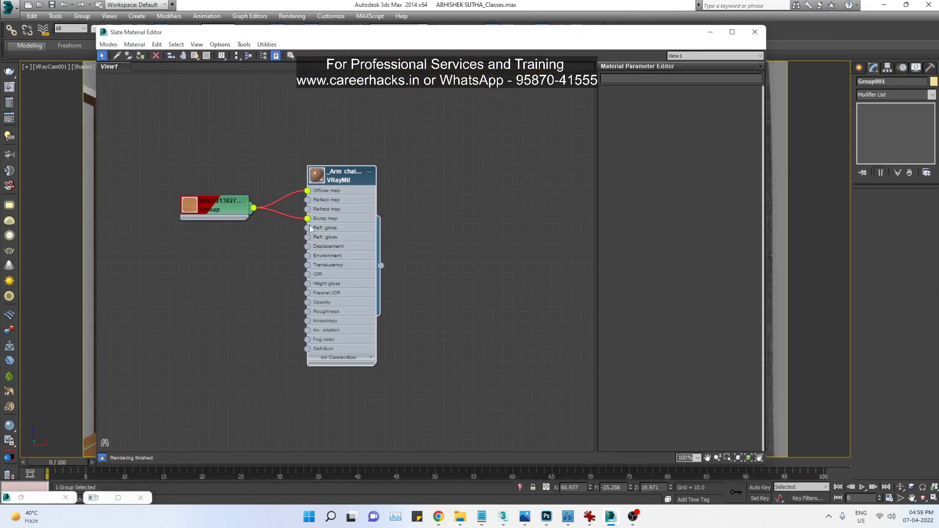
# Step: Display the armchair VRayMtl's parameters, and close the Material Parameter Editor to leave more room for the node view
pyautogui.doubleClick(344, 182)
pyautogui.scroll(5, 661, 100)
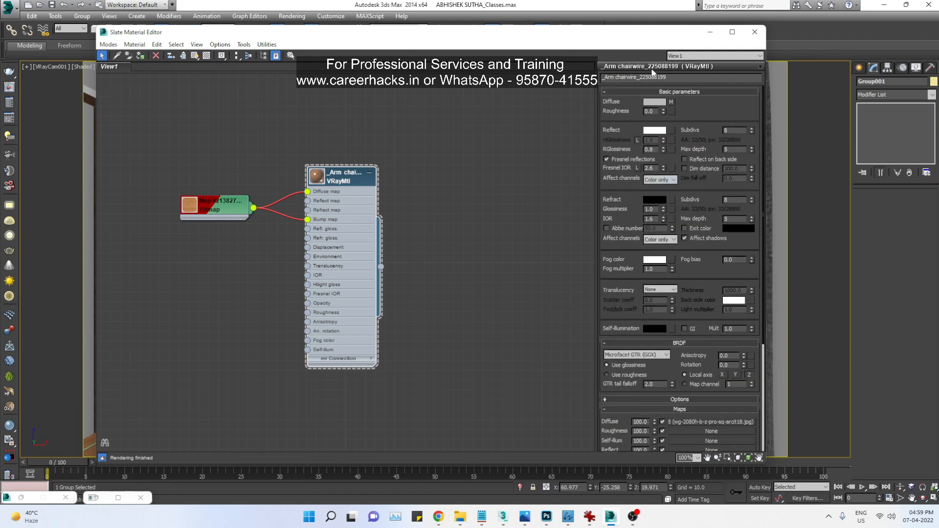
pyautogui.click(760, 67)
pyautogui.scroll(2, 350, 182)
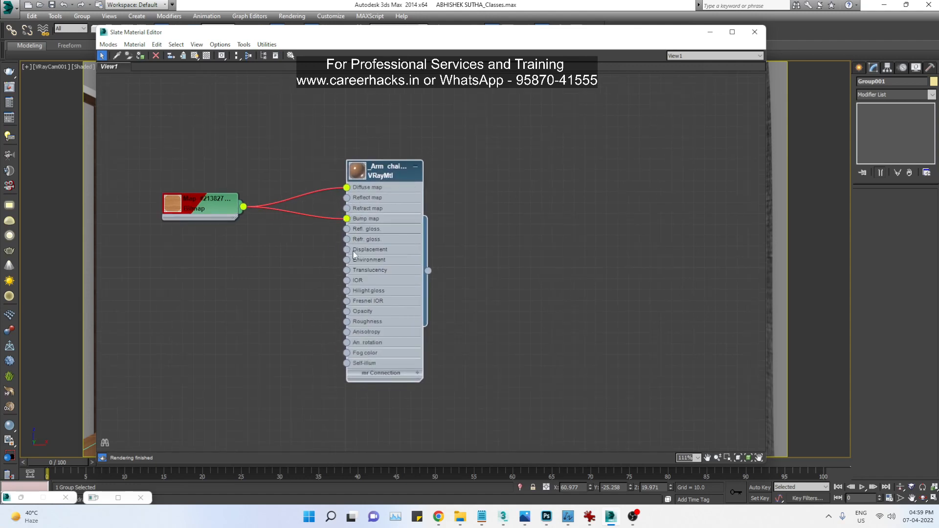
# Step: Delete the bitmap node connected to the armchair material's diffuse and bump maps
pyautogui.moveTo(381, 229); pyautogui.dragTo(428, 222, button='middle')
pyautogui.moveTo(250, 239); pyautogui.dragTo(251, 239)
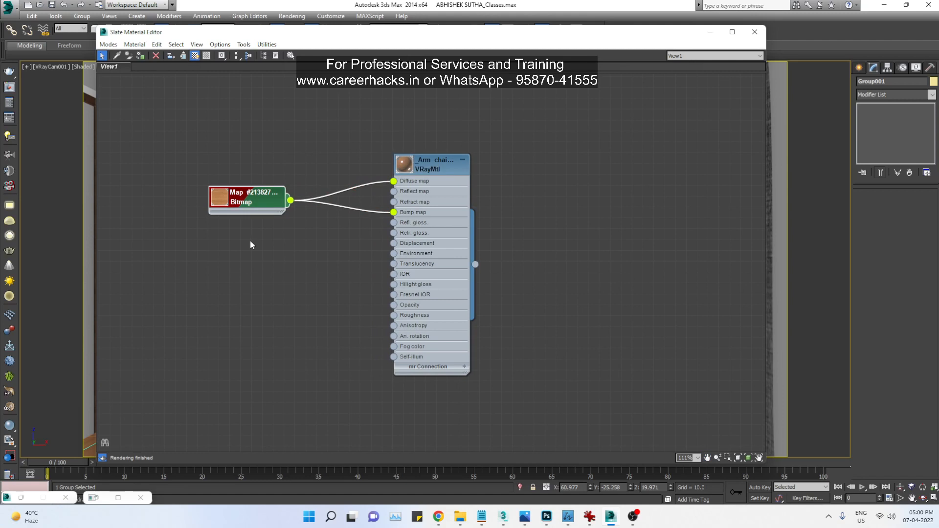
pyautogui.press('Delete')
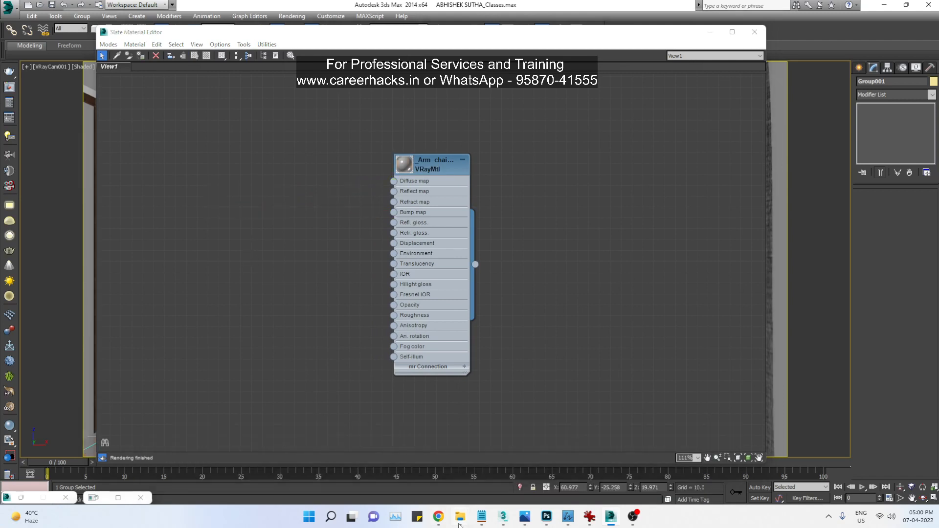
# Step: Switch to the wood_frame_2-2K folder in File Explorer and preview 2K-wood_frame_2_basecolor.png at full size
pyautogui.click(459, 520)
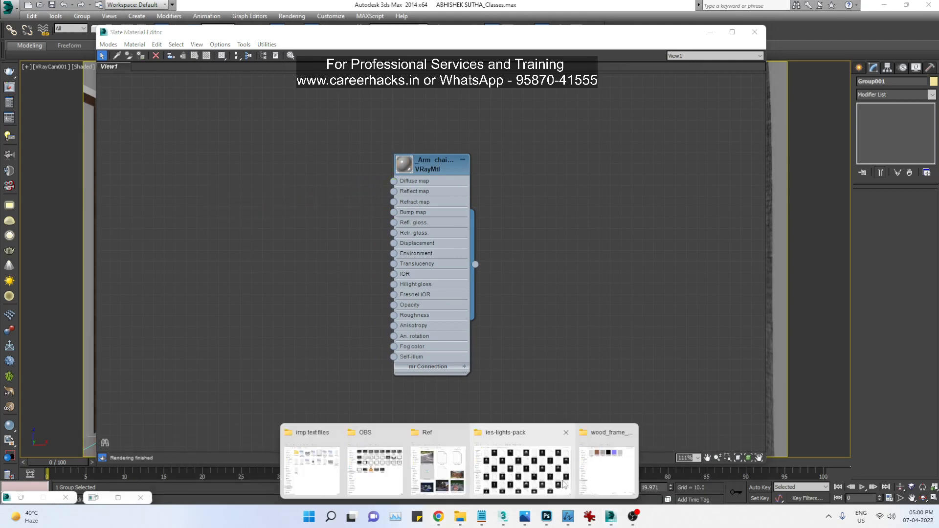
pyautogui.click(593, 476)
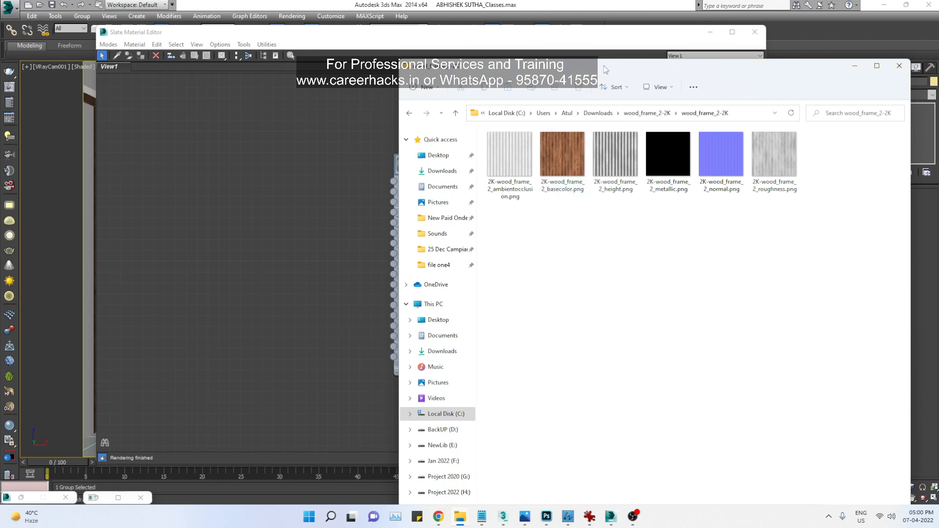
pyautogui.moveTo(604, 65); pyautogui.dragTo(721, 84)
pyautogui.doubleClick(679, 205)
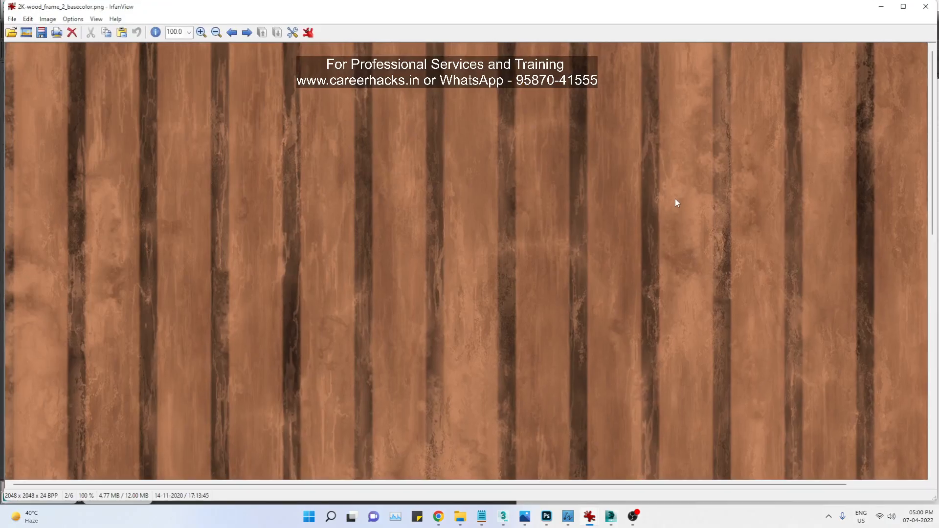
pyautogui.press('Escape')
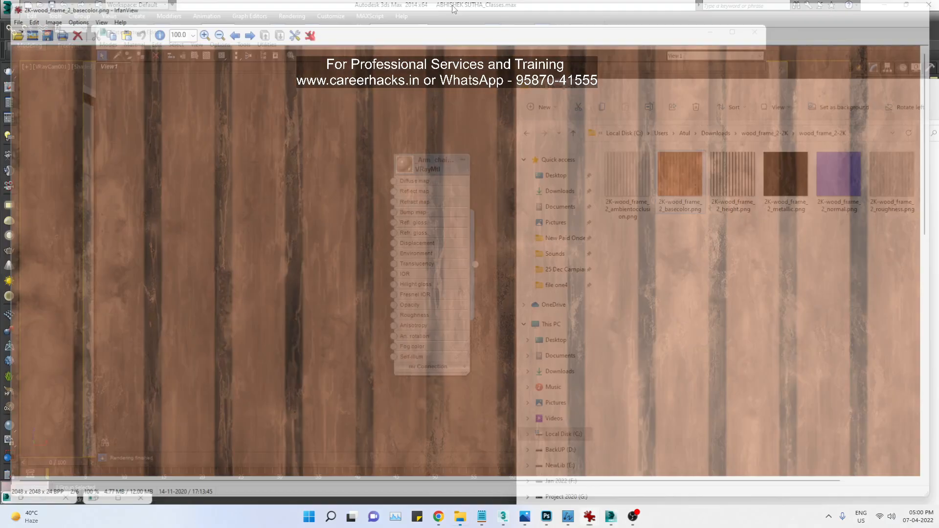
# Step: Return to the Downloads folder and extract the wood_fine_20-2K.zip archive
pyautogui.click(711, 269)
pyautogui.press('BackSpace')
pyautogui.press('BackSpace')
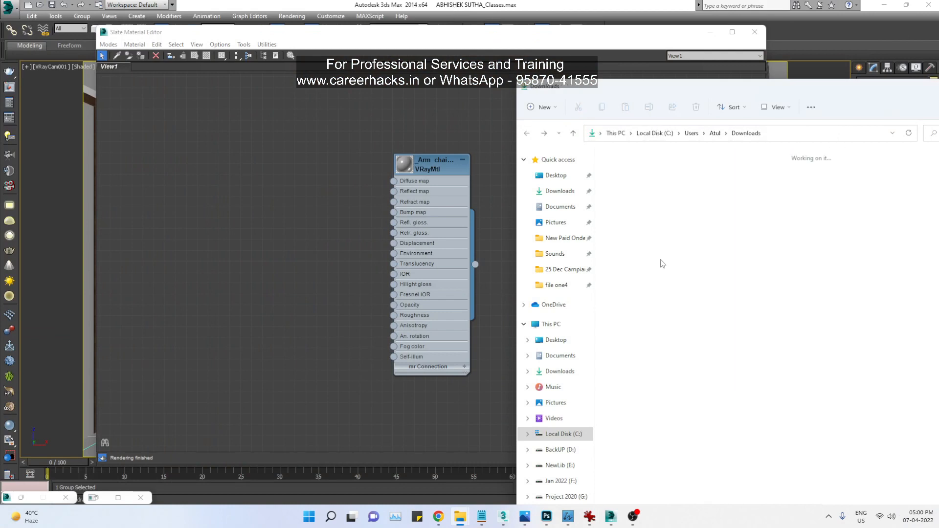
pyautogui.rightClick(685, 196)
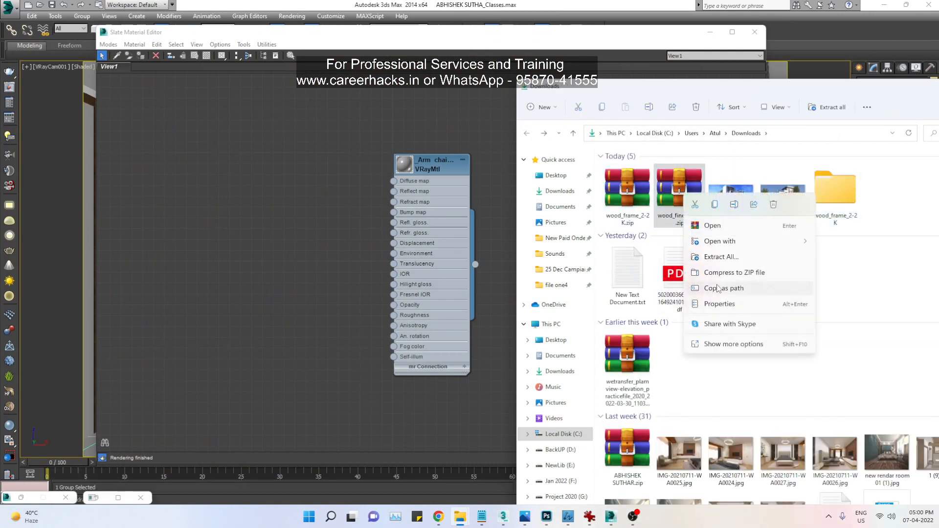
pyautogui.click(716, 345)
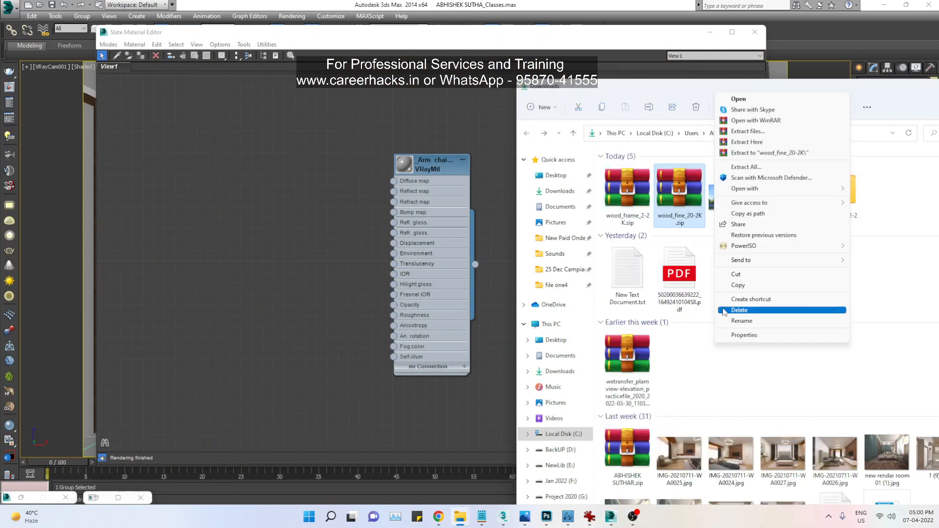
pyautogui.click(756, 143)
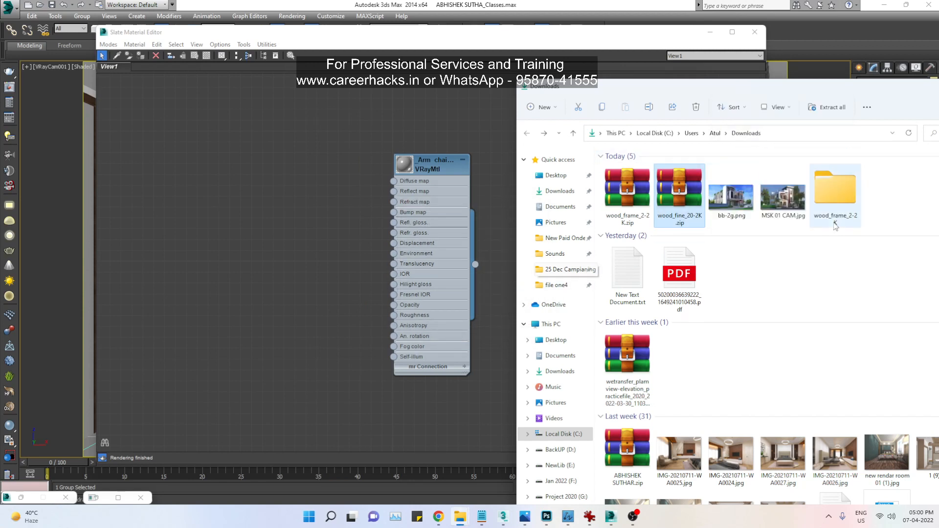
# Step: Browse to the extracted wood_fine_20-2K texture folder and preview 2K-wood_fine_20-diffuse.jpg at full size
pyautogui.doubleClick(898, 197)
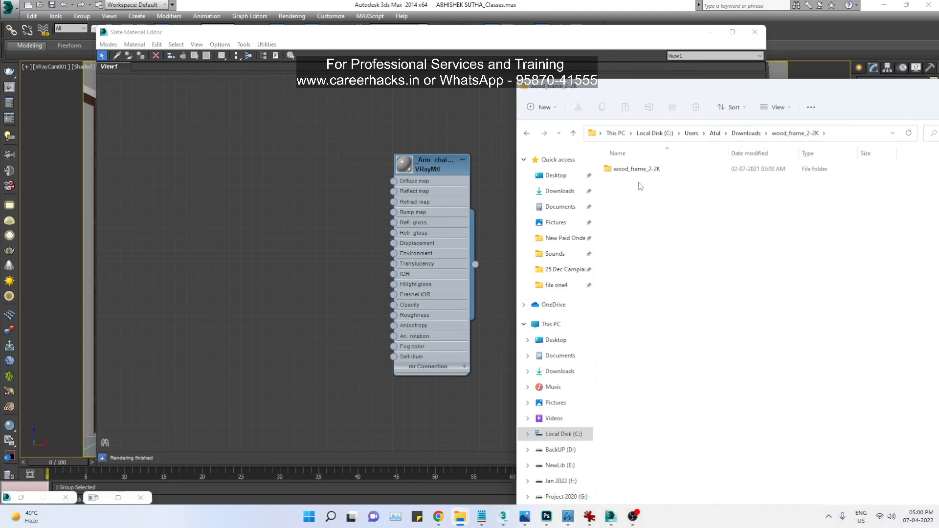
pyautogui.doubleClick(633, 168)
pyautogui.press('BackSpace')
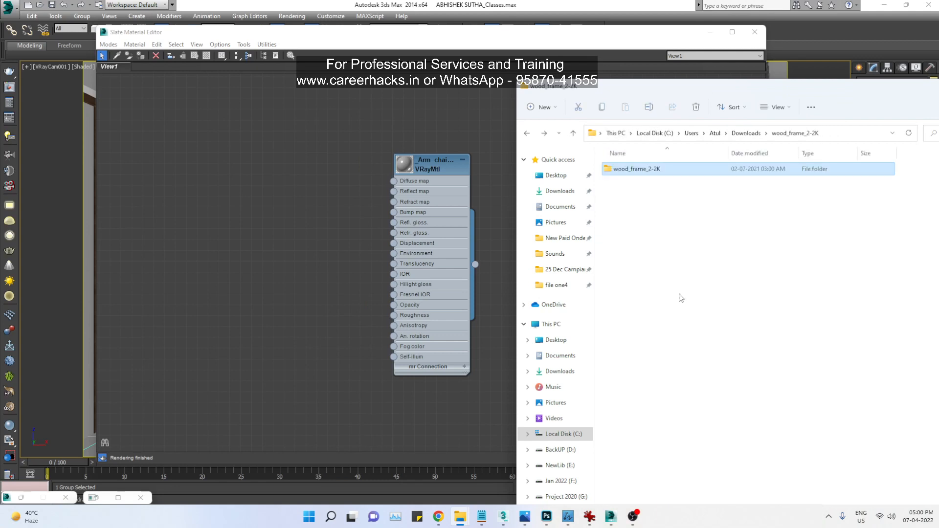
pyautogui.press('BackSpace')
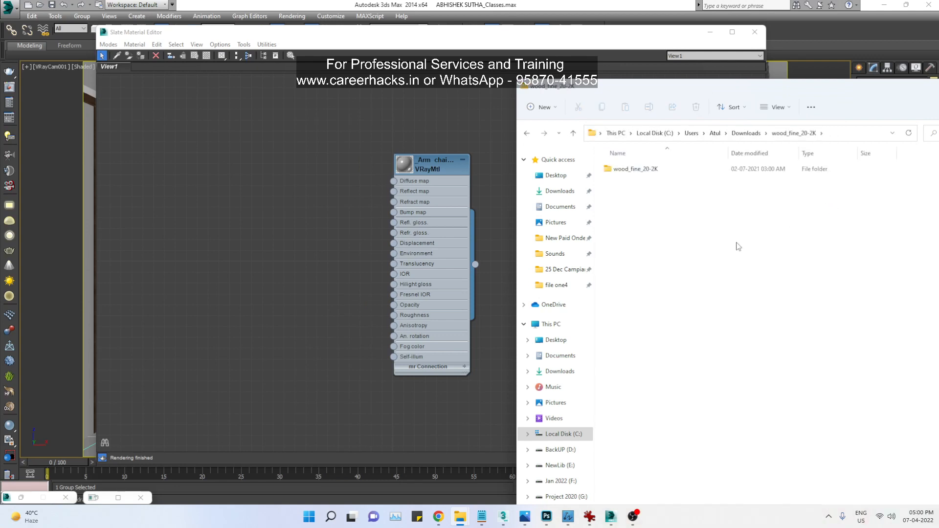
pyautogui.doubleClick(647, 169)
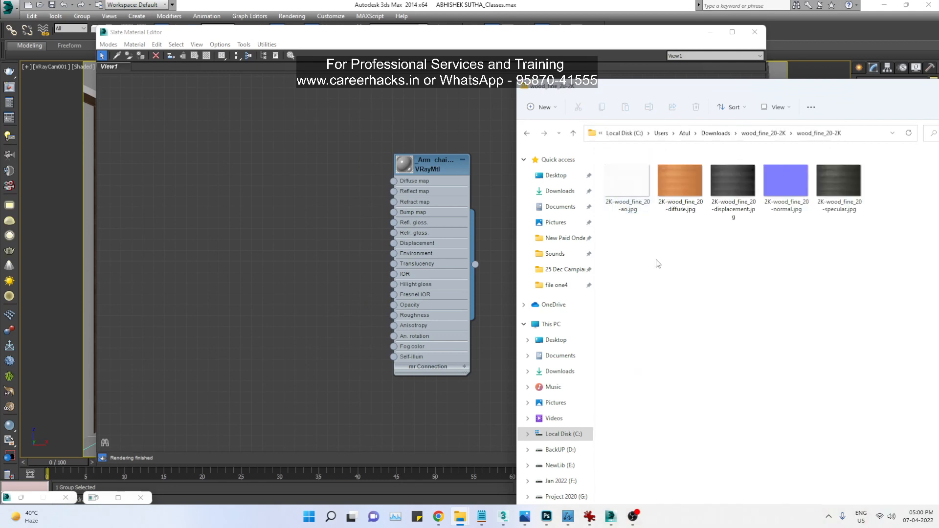
pyautogui.doubleClick(689, 178)
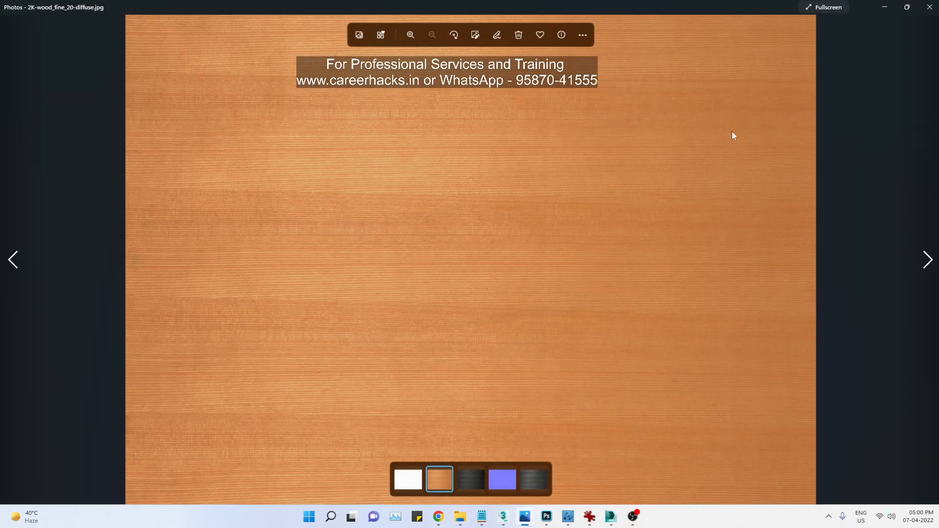
pyautogui.click(930, 8)
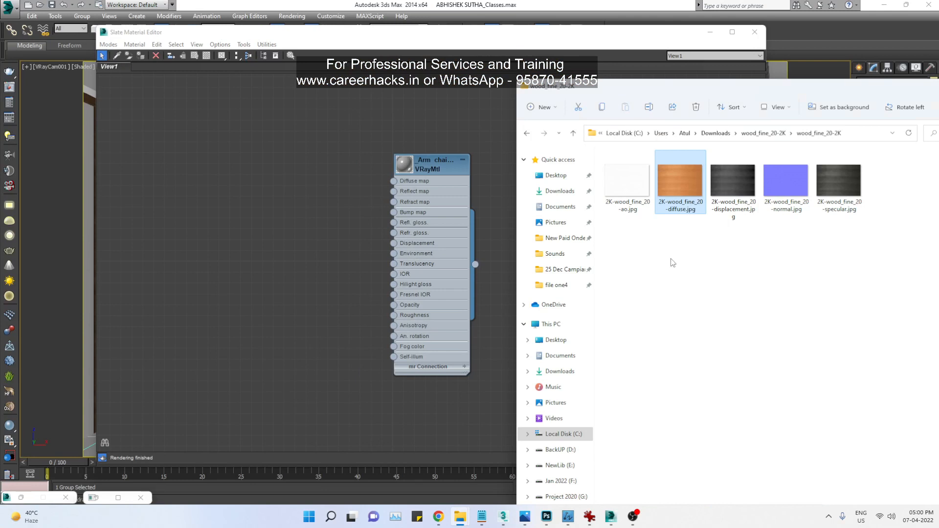
# Step: Add 2K-wood_fine_20-diffuse.jpg to the node view as a bitmap and connect it to the armchair VRayMtl's Diffuse map
pyautogui.moveTo(266, 324); pyautogui.dragTo(286, 166)
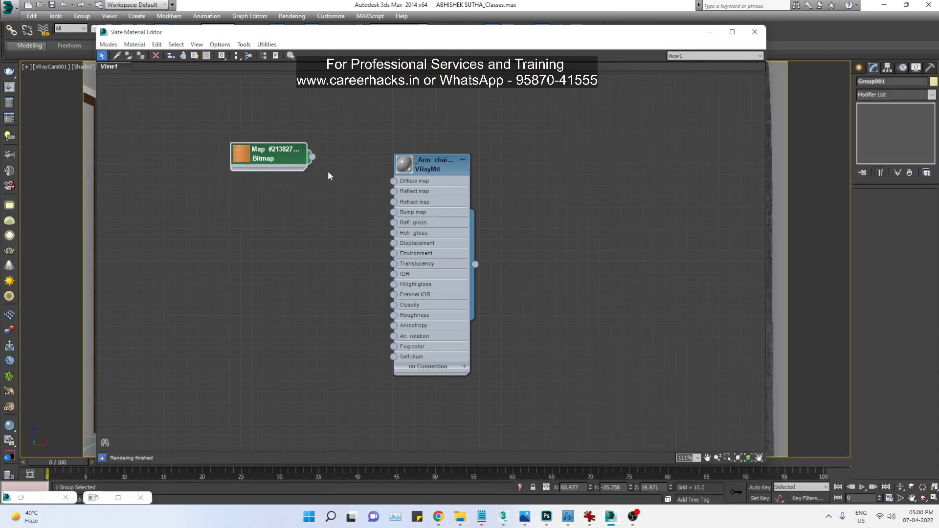
pyautogui.moveTo(396, 190); pyautogui.dragTo(391, 192)
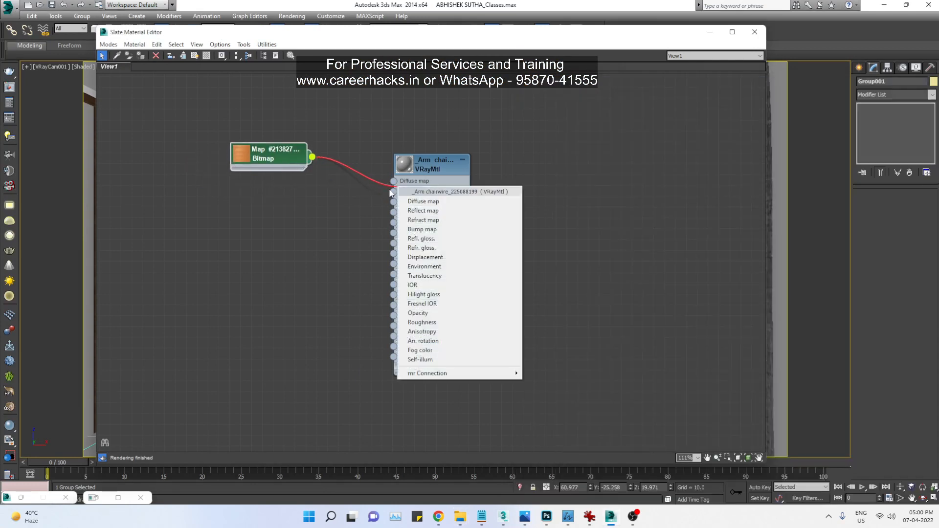
pyautogui.click(382, 175)
pyautogui.moveTo(313, 157); pyautogui.dragTo(394, 181)
# Step: Switch back to File Explorer and preview 2K-wood_fine_20-ao.jpg at full size
pyautogui.hotkey('alt', 'Tab')
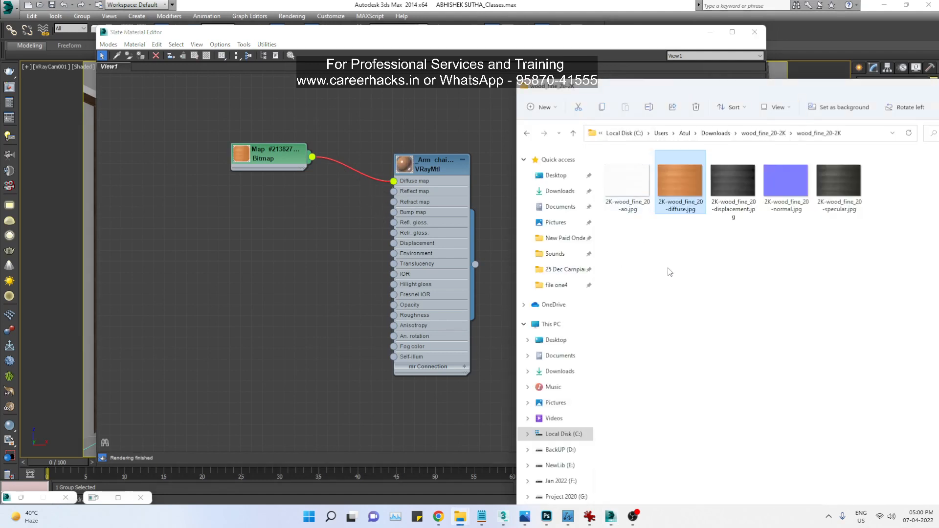
pyautogui.doubleClick(629, 192)
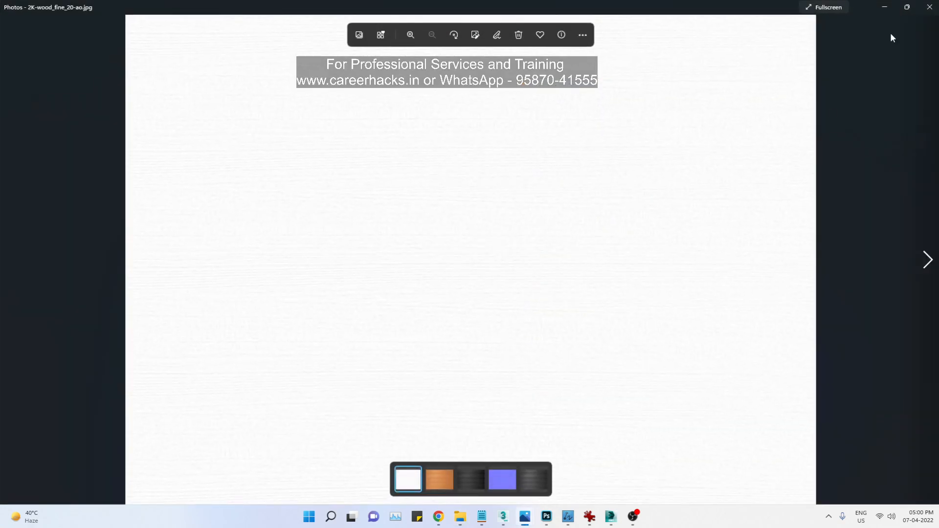
pyautogui.click(929, 7)
pyautogui.click(708, 259)
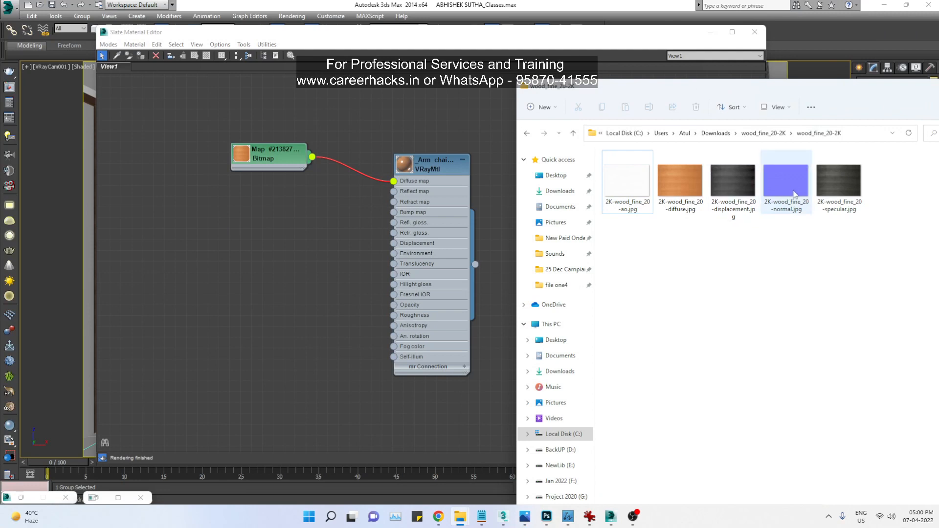
# Step: Add the wood_fine_20 normal and specular textures as bitmap nodes and connect the specular one to the material's Reflect map
pyautogui.moveTo(793, 194); pyautogui.dragTo(274, 257)
pyautogui.moveTo(842, 190); pyautogui.dragTo(394, 191)
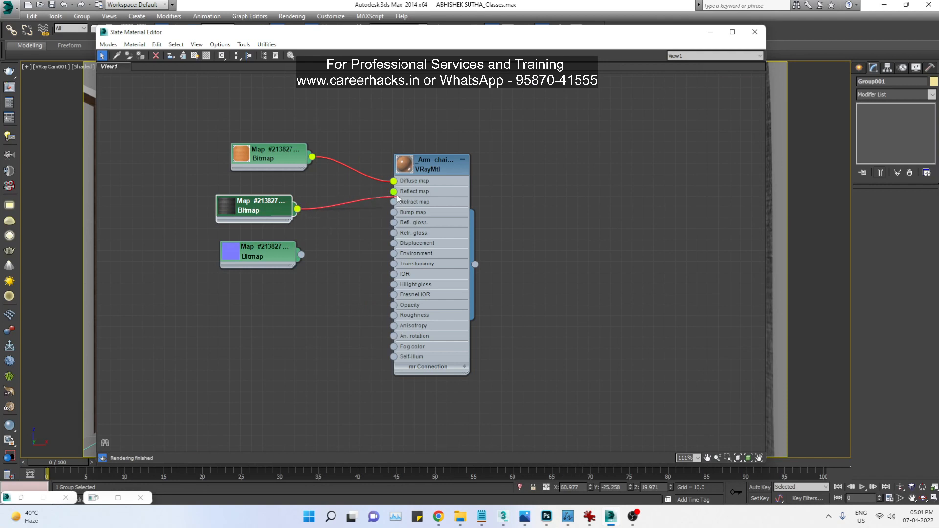
# Step: Feed the normal bitmap into the Normal map input of a new VRayNormalMap and connect that to the material's Bump map
pyautogui.moveTo(272, 252); pyautogui.dragTo(225, 276)
pyautogui.moveTo(254, 293)
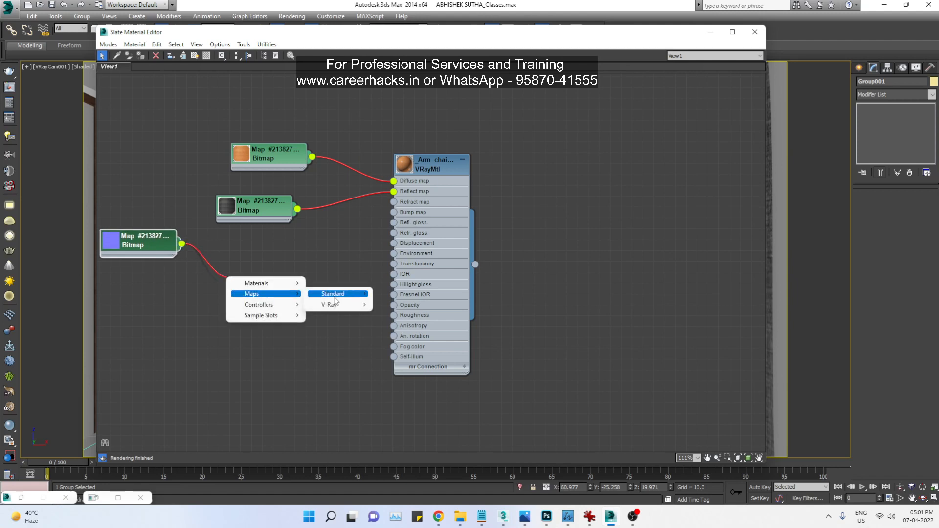
pyautogui.moveTo(337, 305)
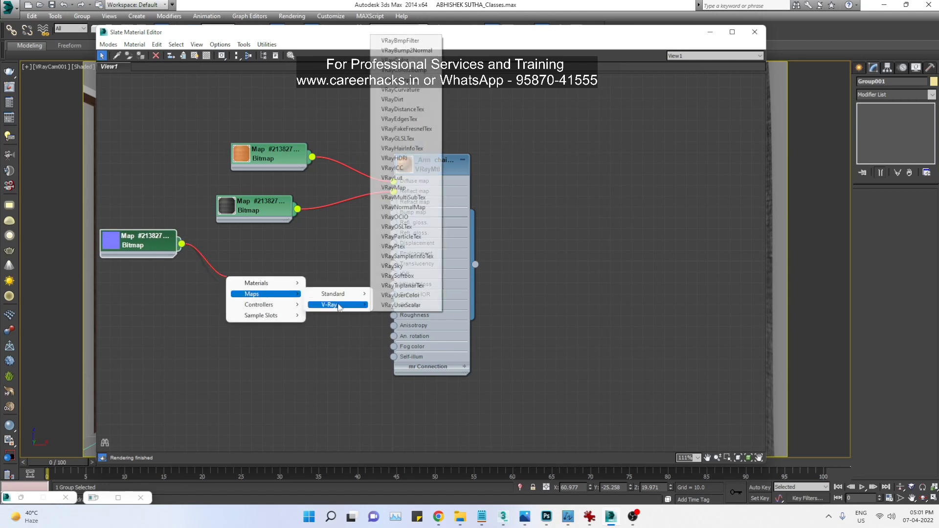
pyautogui.click(419, 209)
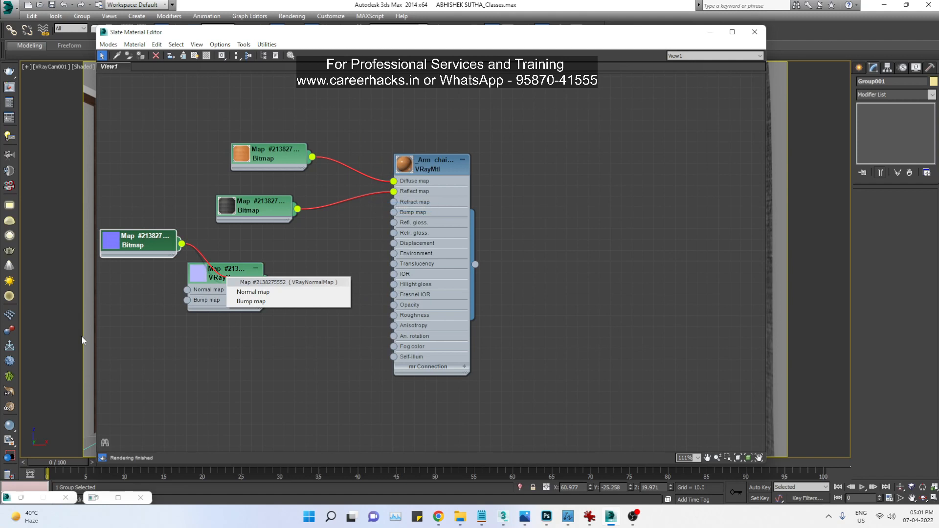
pyautogui.click(252, 292)
pyautogui.moveTo(228, 279); pyautogui.dragTo(394, 213)
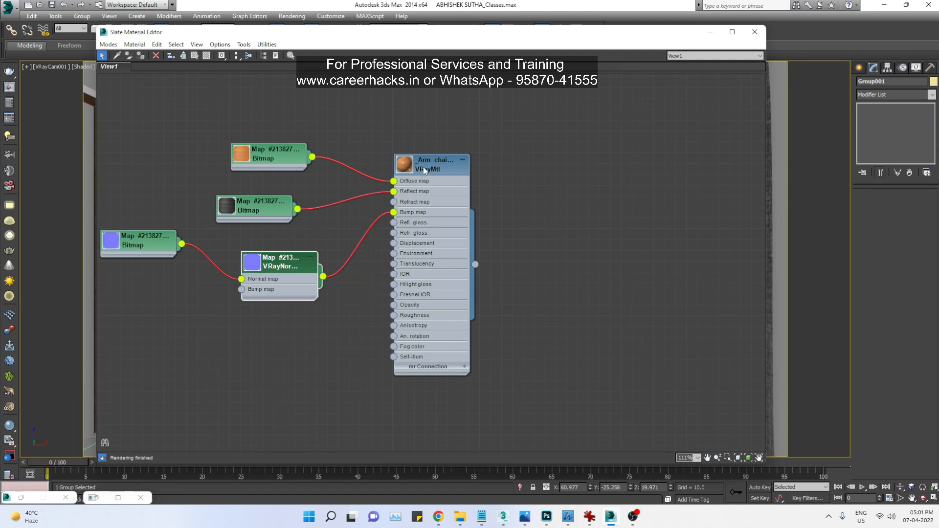
# Step: Enlarge the armchair VRayMtl node's sample sphere to inspect the wood material closely
pyautogui.doubleClick(404, 165)
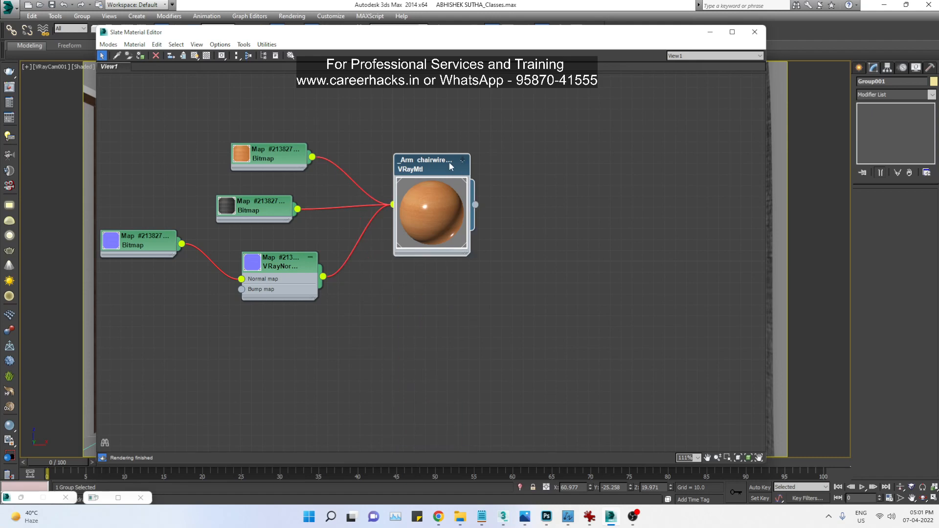
pyautogui.moveTo(466, 254); pyautogui.dragTo(652, 432)
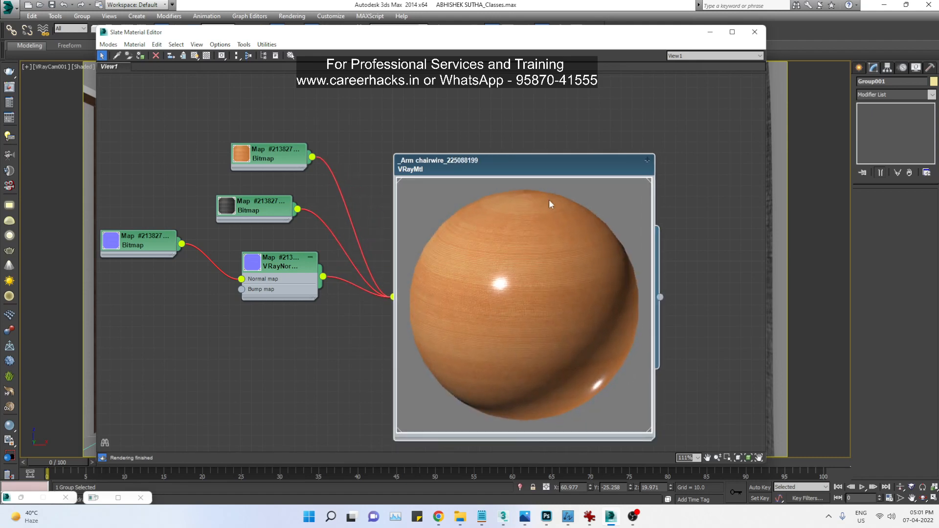
pyautogui.moveTo(531, 166); pyautogui.dragTo(511, 112)
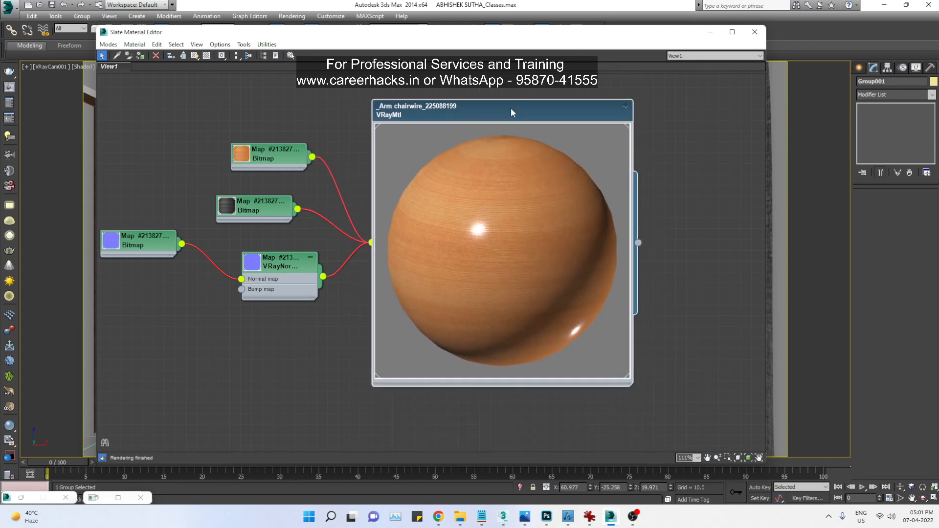
# Step: Minimize the Slate Material Editor and start an interactive render of the camera view in the V-Ray frame buffer
pyautogui.click(710, 32)
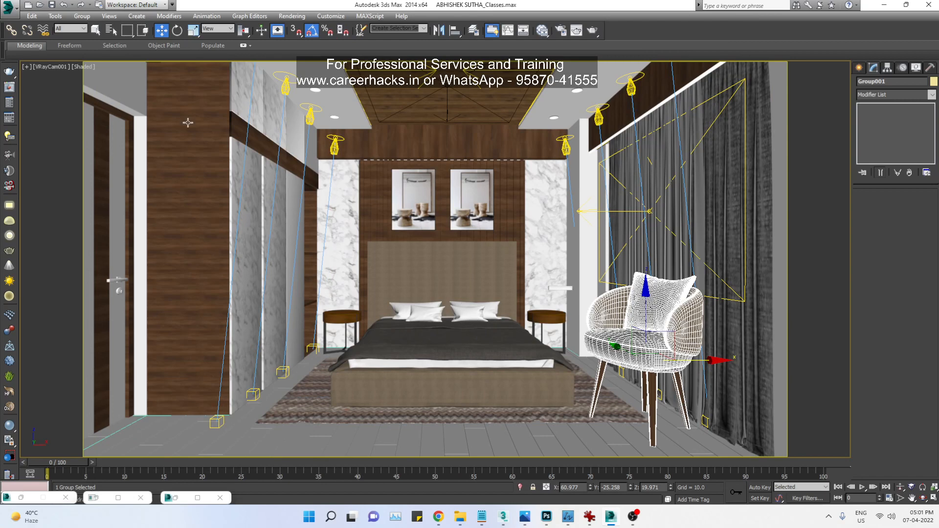
pyautogui.click(10, 88)
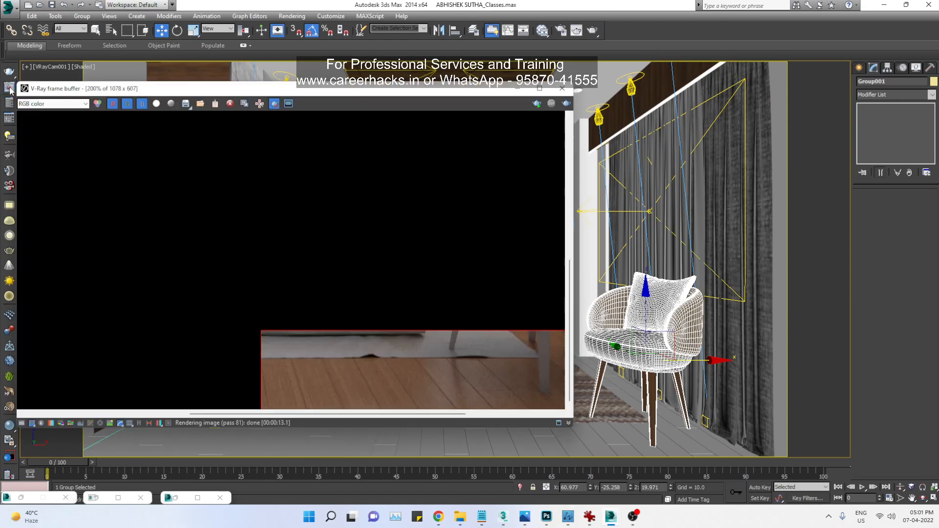
pyautogui.click(536, 104)
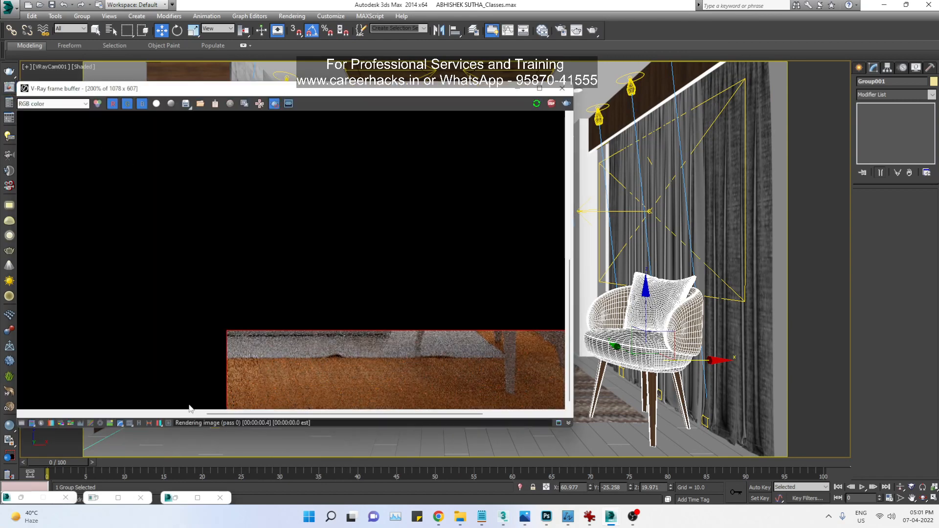
pyautogui.moveTo(342, 365); pyautogui.dragTo(219, 287, button='middle')
pyautogui.moveTo(253, 384); pyautogui.dragTo(220, 340, button='middle')
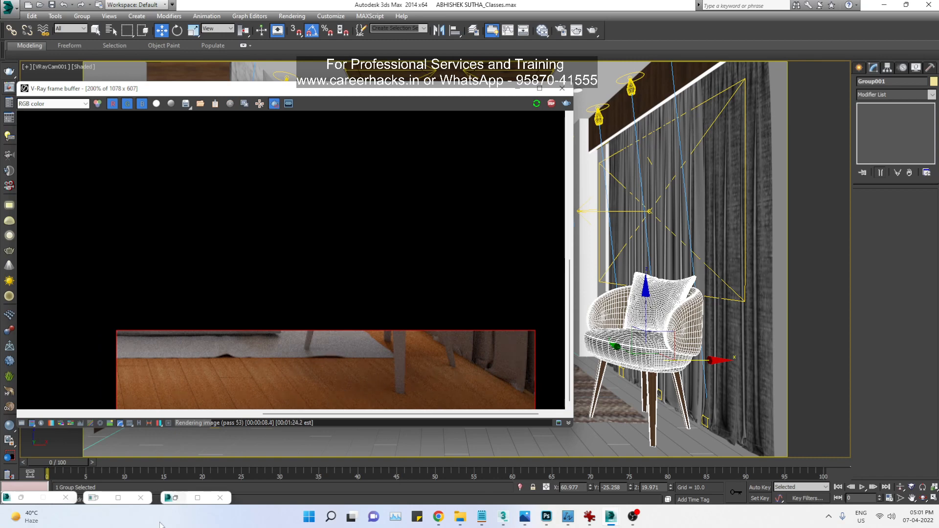
# Step: Restore the Slate Material Editor, collapse the armchair material node's large preview and narrow the node
pyautogui.click(175, 502)
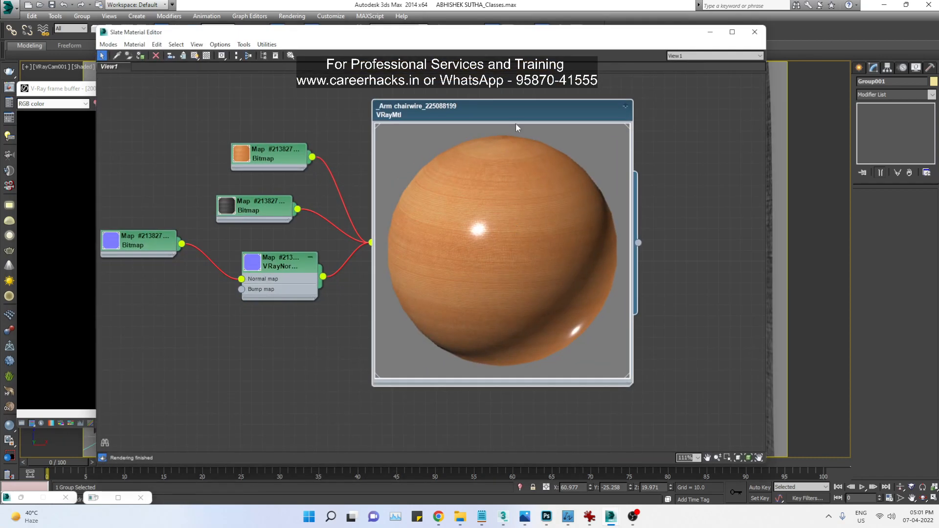
pyautogui.doubleClick(527, 139)
pyautogui.moveTo(492, 109); pyautogui.dragTo(503, 185)
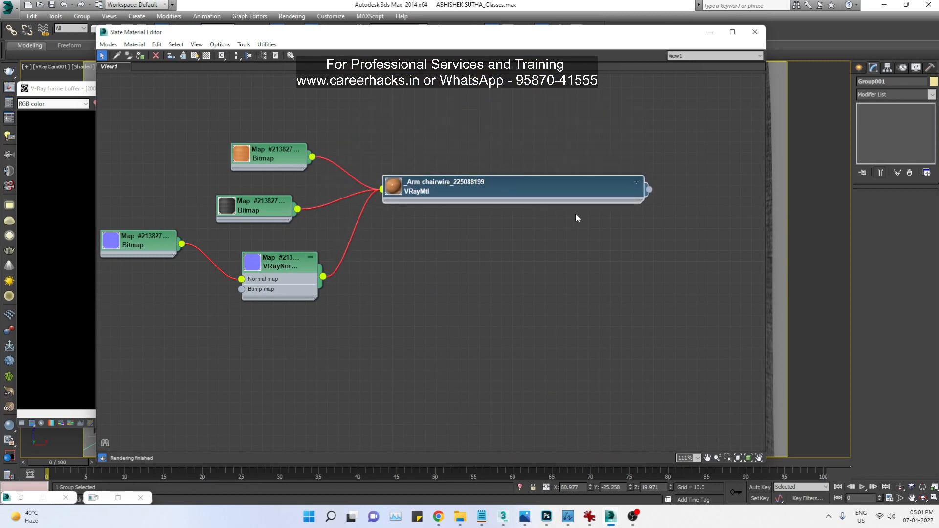
pyautogui.moveTo(639, 206); pyautogui.dragTo(429, 202)
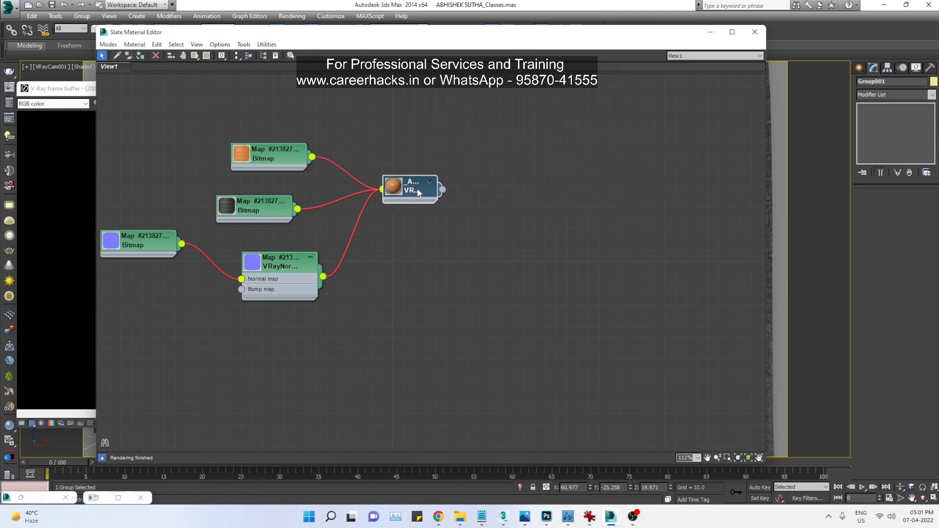
# Step: Display the armchair VRayMtl's parameters and move the Slate Material Editor beside the V-Ray frame buffer
pyautogui.doubleClick(418, 192)
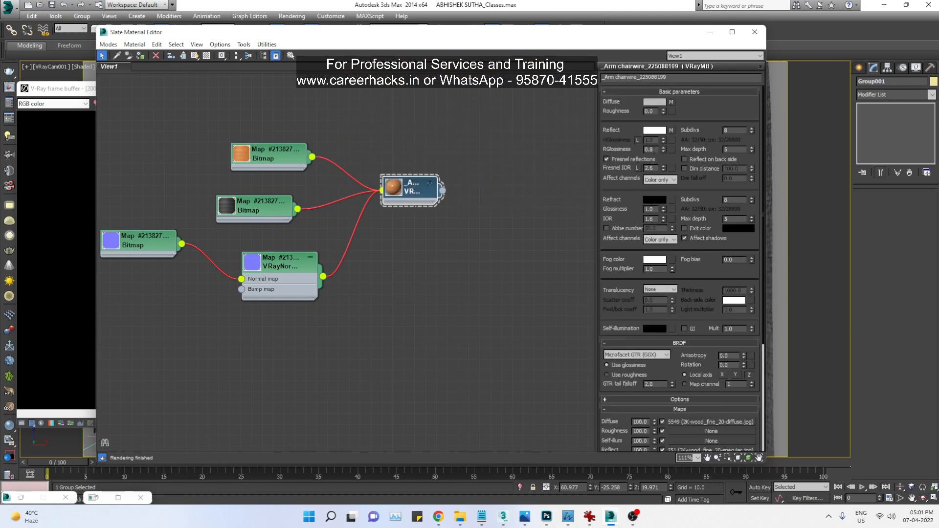
pyautogui.moveTo(602, 148); pyautogui.dragTo(600, 143)
pyautogui.moveTo(410, 40); pyautogui.dragTo(858, 49)
# Step: Turn off region rendering in the V-Ray frame buffer and inspect the full image around the bed and floor
pyautogui.moveTo(264, 396); pyautogui.dragTo(359, 339, button='middle')
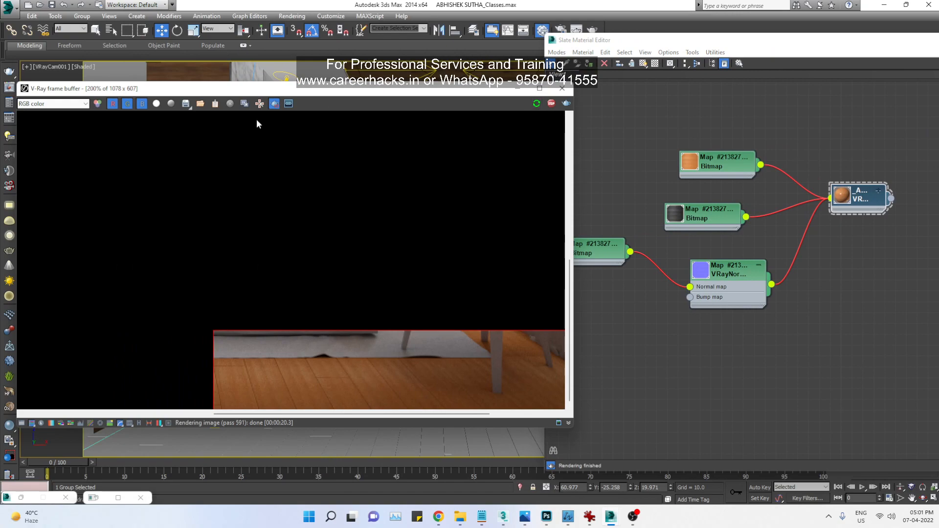
pyautogui.click(274, 103)
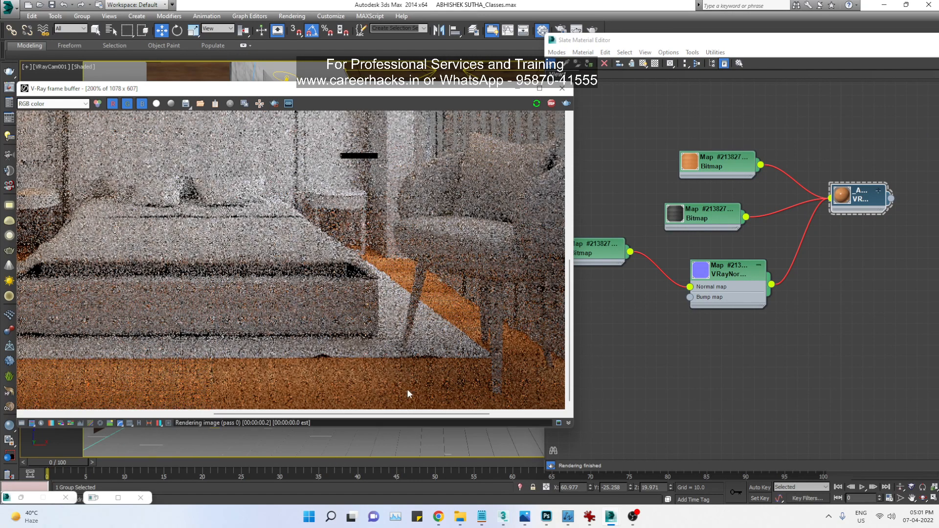
pyautogui.moveTo(202, 406); pyautogui.dragTo(428, 375, button='middle')
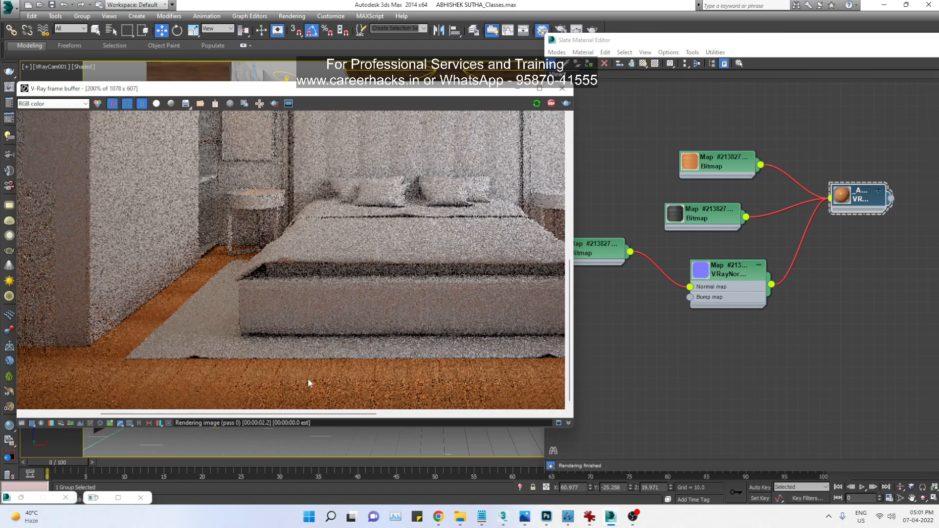
pyautogui.moveTo(308, 379); pyautogui.dragTo(269, 369, button='middle')
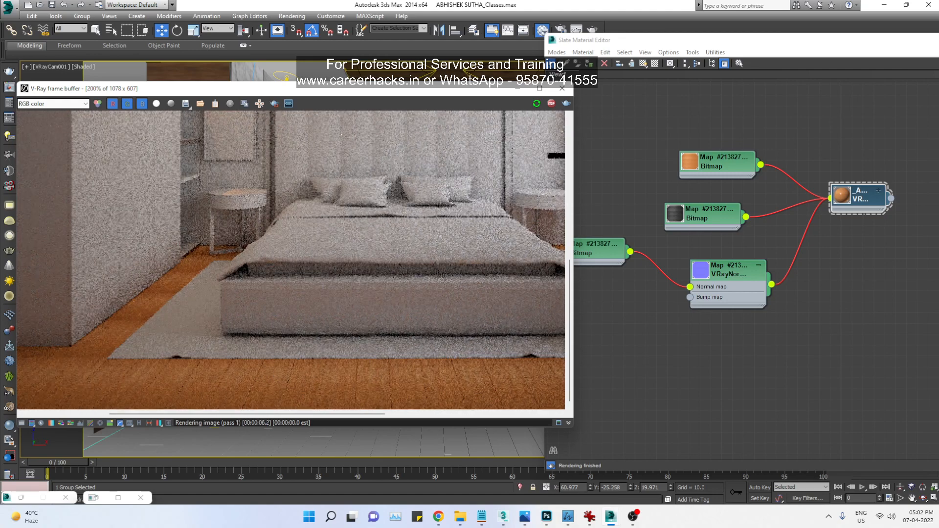
# Step: Float the armchair VRayMtl's parameters over the workspace and set its Fresnel IOR to 5.0
pyautogui.moveTo(938, 132); pyautogui.dragTo(514, 108)
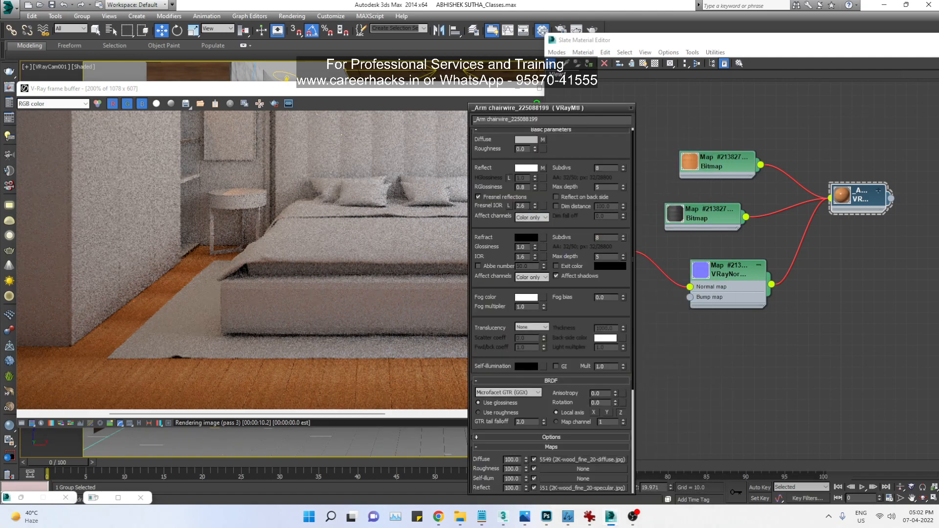
pyautogui.doubleClick(521, 206)
pyautogui.write('5')
pyautogui.press('Return')
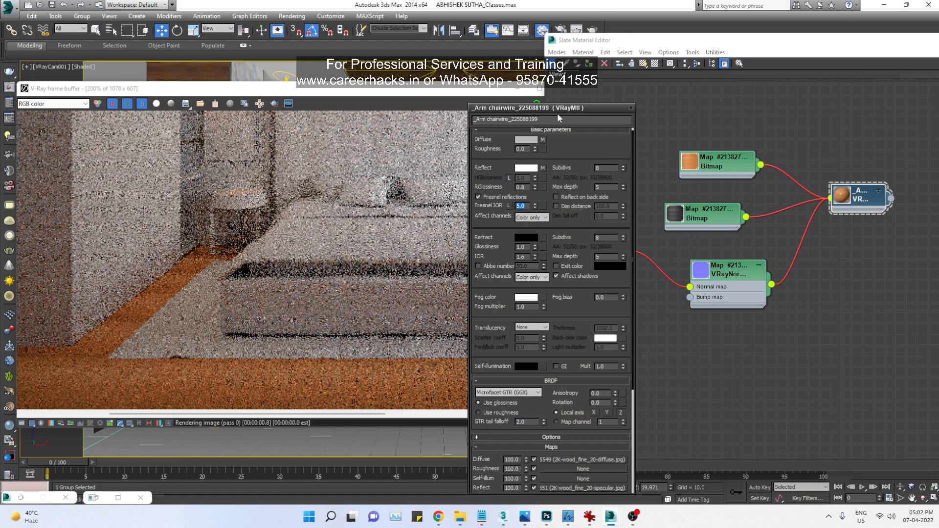
pyautogui.moveTo(557, 108); pyautogui.dragTo(716, 94)
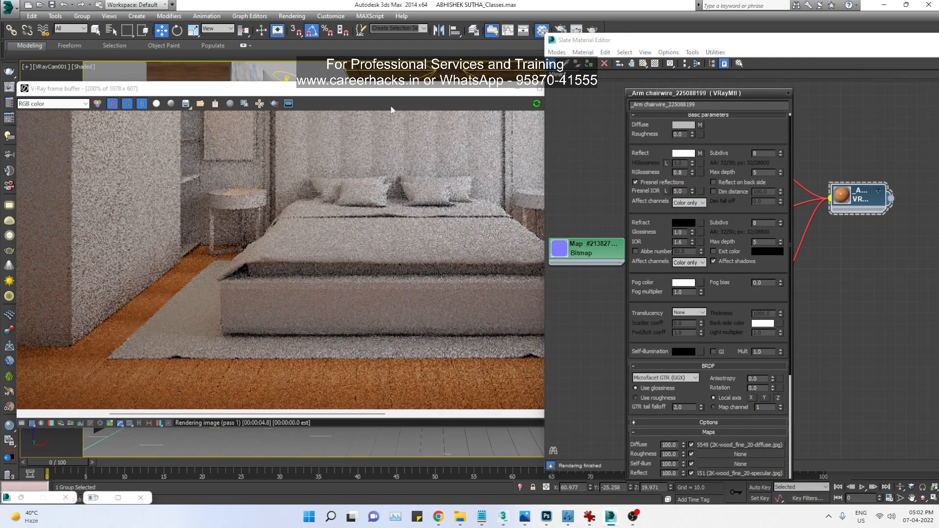
# Step: Move the V-Ray frame buffer clear of the material parameters and examine the armchair in the render
pyautogui.moveTo(410, 91); pyautogui.dragTo(325, 86)
pyautogui.moveTo(345, 310); pyautogui.dragTo(199, 313, button='middle')
pyautogui.moveTo(349, 367); pyautogui.dragTo(310, 375, button='middle')
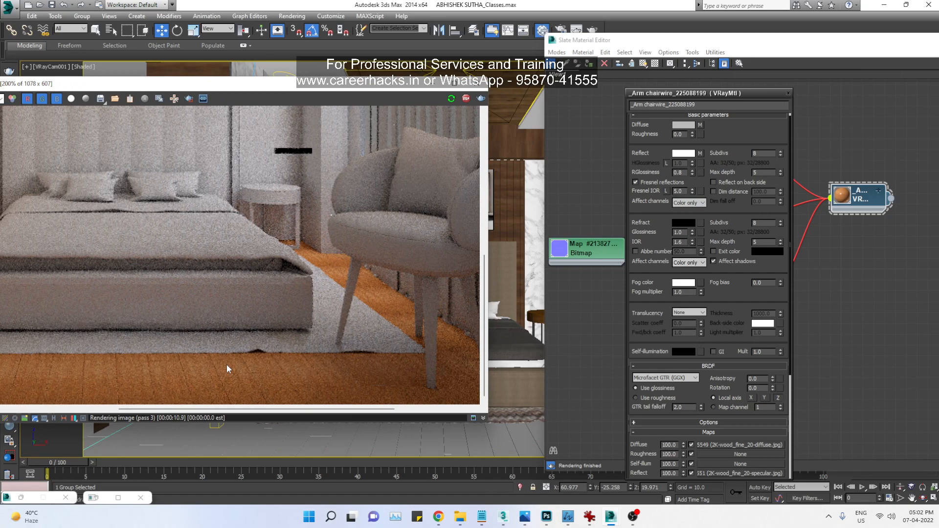
# Step: Examine the wood floor, the rug's front edge and the base of the bed up close in the render
pyautogui.scroll(1, 240, 368)
pyautogui.moveTo(319, 386)
pyautogui.mouseDown(button='middle')
pyautogui.moveTo(185, 336)
pyautogui.moveTo(484, 339)
pyautogui.mouseUp(button='middle')
pyautogui.moveTo(74, 361); pyautogui.dragTo(482, 359, button='middle')
pyautogui.moveTo(81, 384); pyautogui.dragTo(500, 365, button='middle')
pyautogui.moveTo(275, 350)
pyautogui.mouseDown(button='middle')
pyautogui.moveTo(383, 375)
pyautogui.moveTo(157, 313)
pyautogui.mouseUp(button='middle')
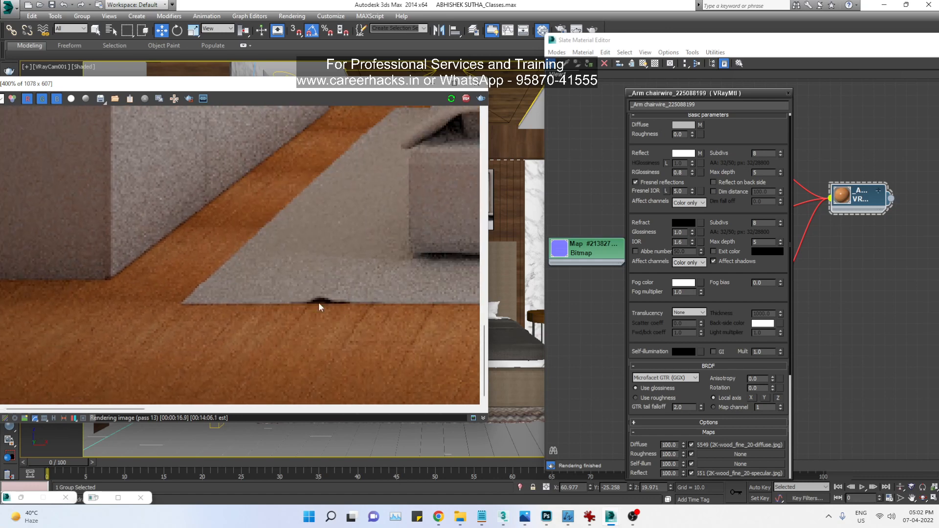
pyautogui.moveTo(381, 302); pyautogui.dragTo(29, 303, button='middle')
pyautogui.moveTo(475, 301)
pyautogui.mouseDown(button='middle')
pyautogui.moveTo(126, 287)
pyautogui.moveTo(243, 303)
pyautogui.moveTo(381, 292)
pyautogui.mouseUp(button='middle')
pyautogui.moveTo(272, 321)
pyautogui.mouseDown(button='middle')
pyautogui.moveTo(401, 301)
pyautogui.moveTo(319, 315)
pyautogui.mouseUp(button='middle')
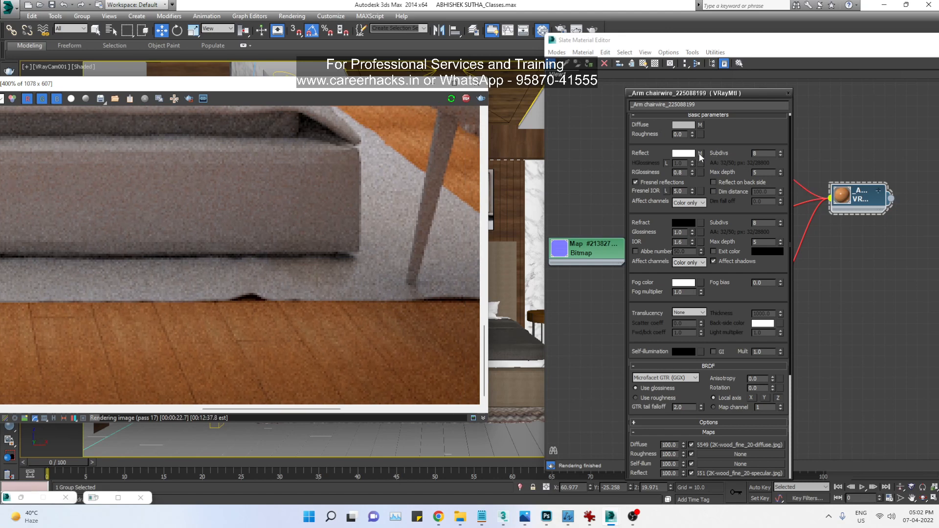
# Step: Swap the specular map from the Reflect slot to the RGlossiness slot and check the armchair and floor in the render
pyautogui.moveTo(701, 174); pyautogui.dragTo(702, 175)
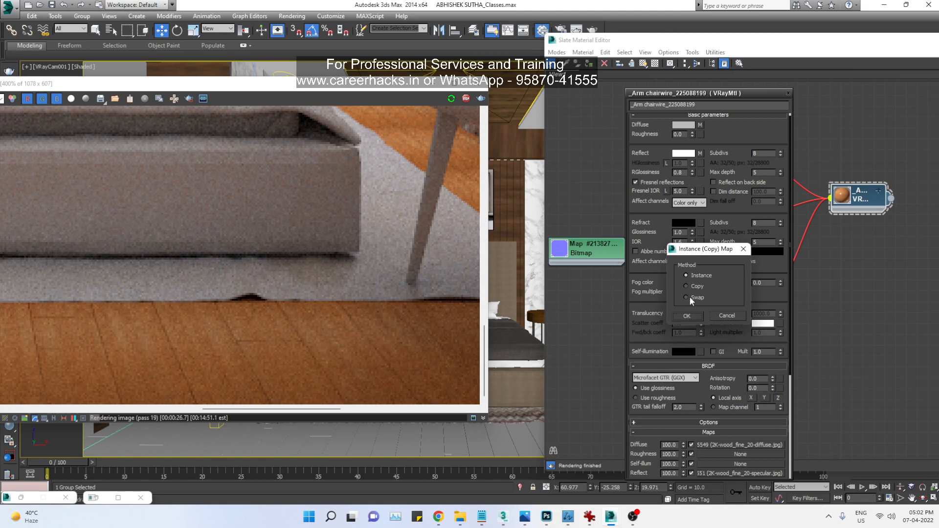
pyautogui.click(687, 297)
pyautogui.click(688, 315)
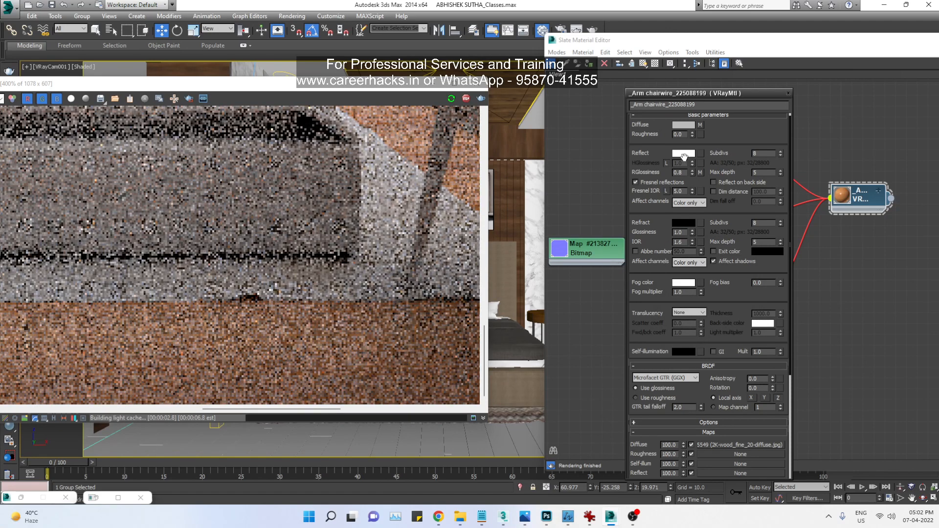
pyautogui.scroll(-1, 351, 299)
pyautogui.scroll(-1, 327, 317)
pyautogui.scroll(1, 310, 336)
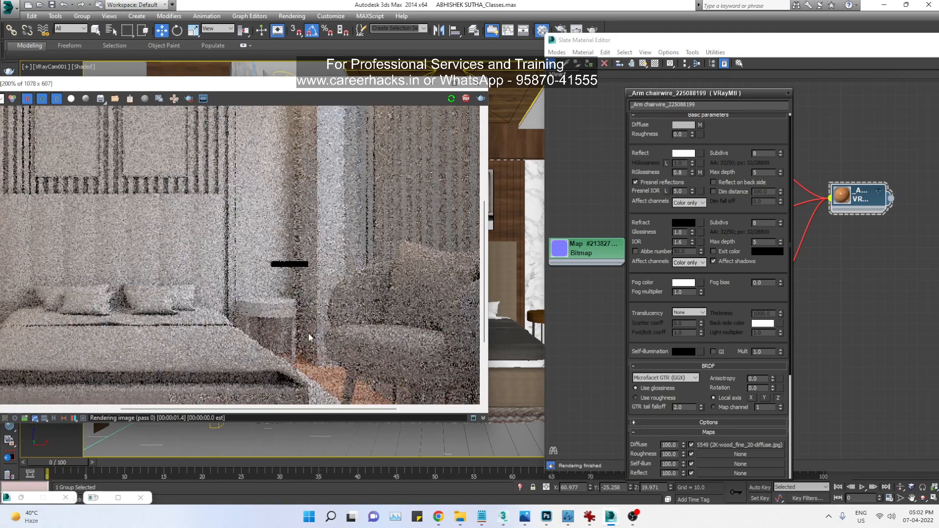
pyautogui.scroll(-1, 307, 334)
pyautogui.scroll(1, 328, 266)
pyautogui.moveTo(327, 267); pyautogui.dragTo(266, 123, button='middle')
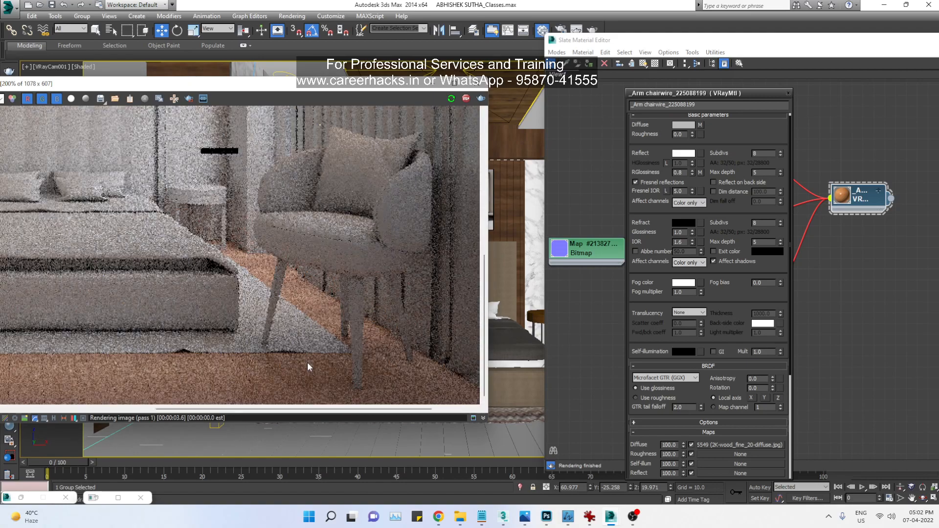
pyautogui.moveTo(340, 377); pyautogui.dragTo(379, 325, button='middle')
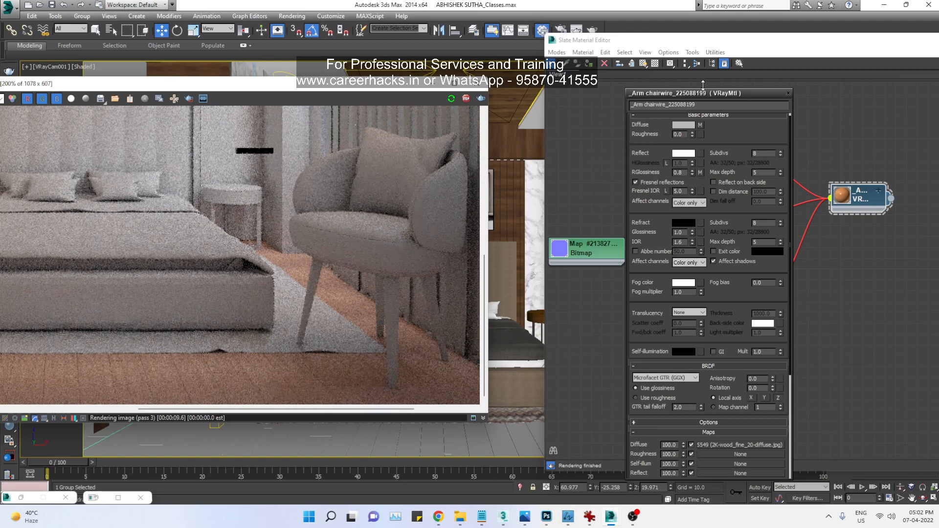
# Step: Enlarge the specular bitmap's node preview beside the material parameters and set the material's RGlossiness to 1.0
pyautogui.moveTo(709, 92); pyautogui.dragTo(822, 123)
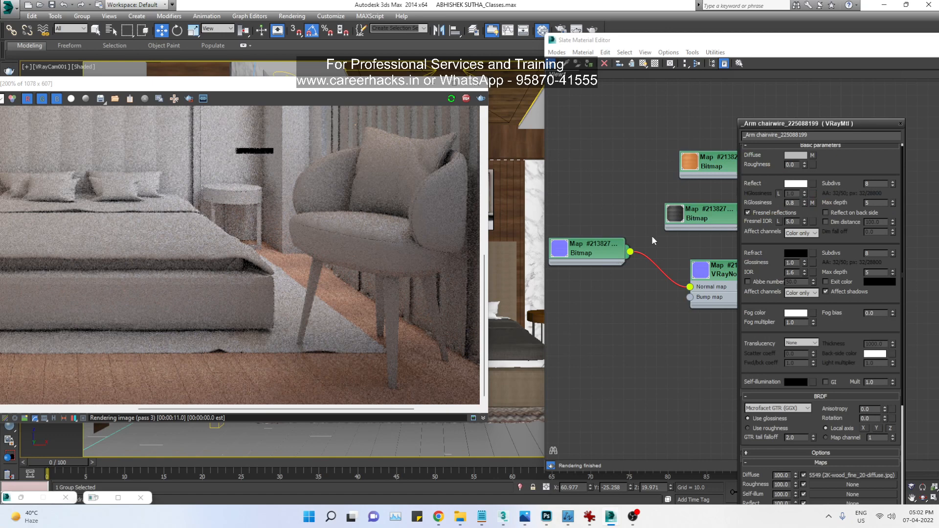
pyautogui.doubleClick(675, 216)
pyautogui.scroll(3, 705, 235)
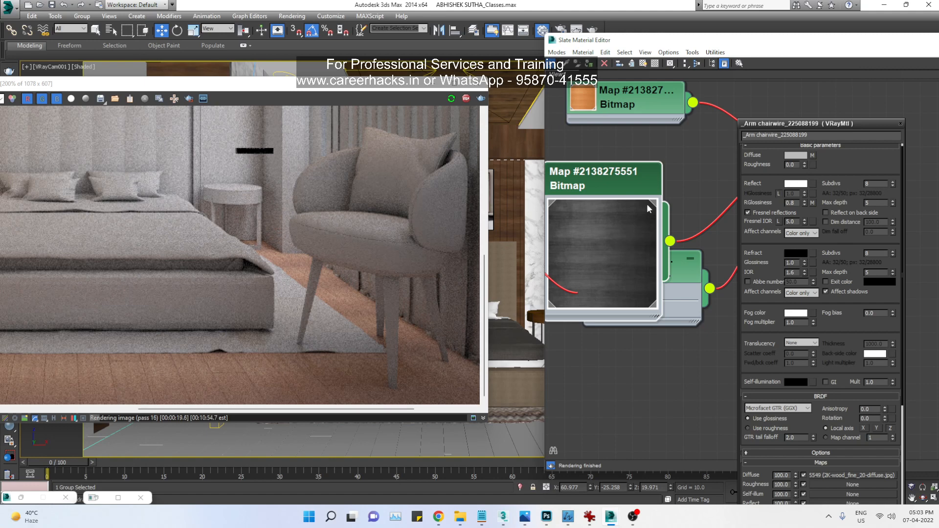
pyautogui.doubleClick(797, 203)
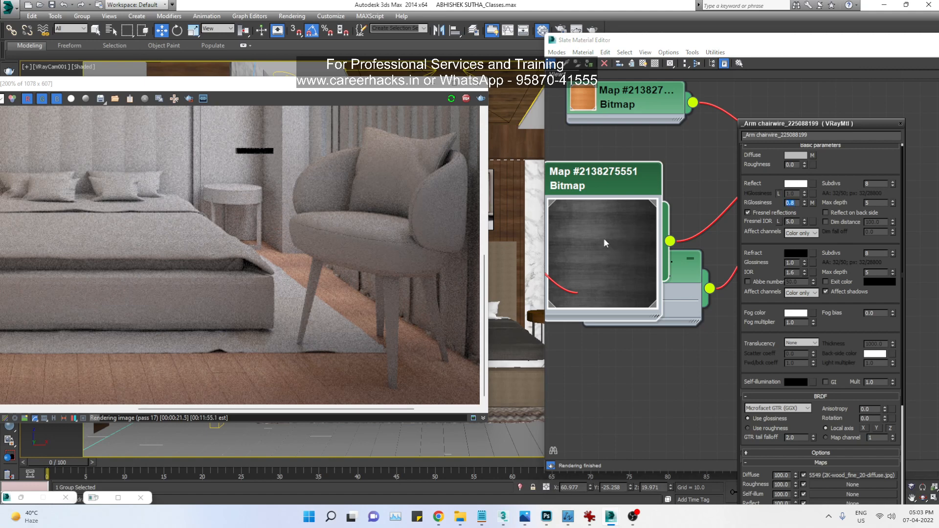
pyautogui.press('BackSpace')
pyautogui.write('1')
pyautogui.press('Return')
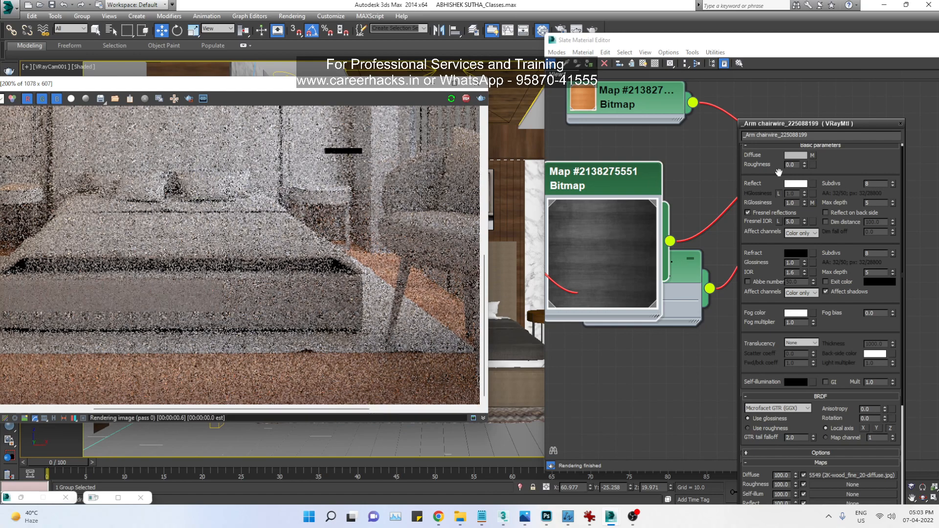
# Step: Darken the material's reflection colour to grey with a value of 94 and bring the armchair into view in the render
pyautogui.click(795, 184)
pyautogui.moveTo(288, 114); pyautogui.dragTo(289, 93)
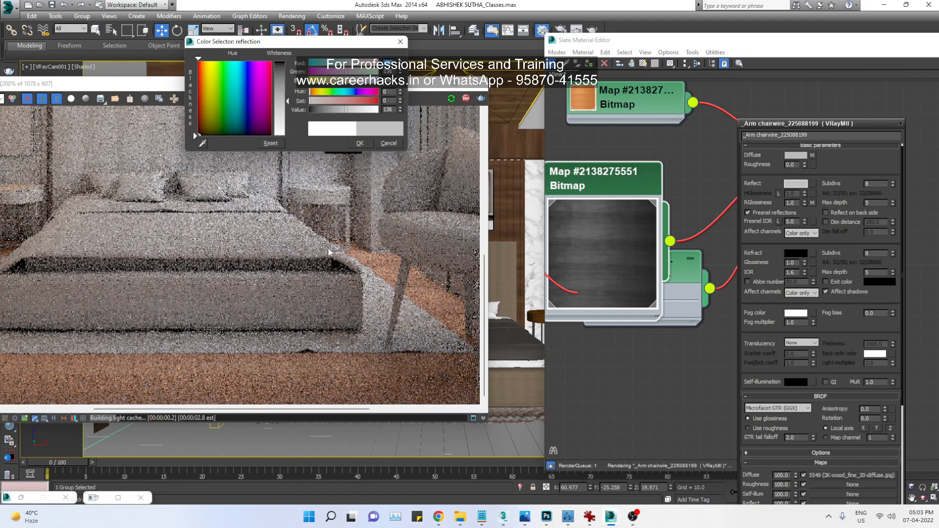
pyautogui.moveTo(328, 248); pyautogui.dragTo(195, 254, button='middle')
# Step: Collapse the specular bitmap's preview, align its node under the diffuse bitmap node and move the parameters off the graph
pyautogui.doubleClick(619, 250)
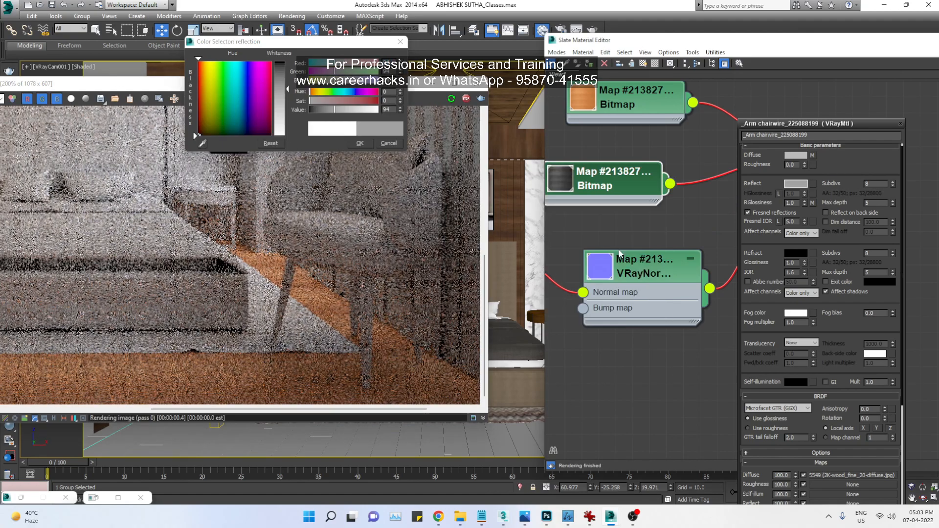
pyautogui.moveTo(617, 181); pyautogui.dragTo(638, 185)
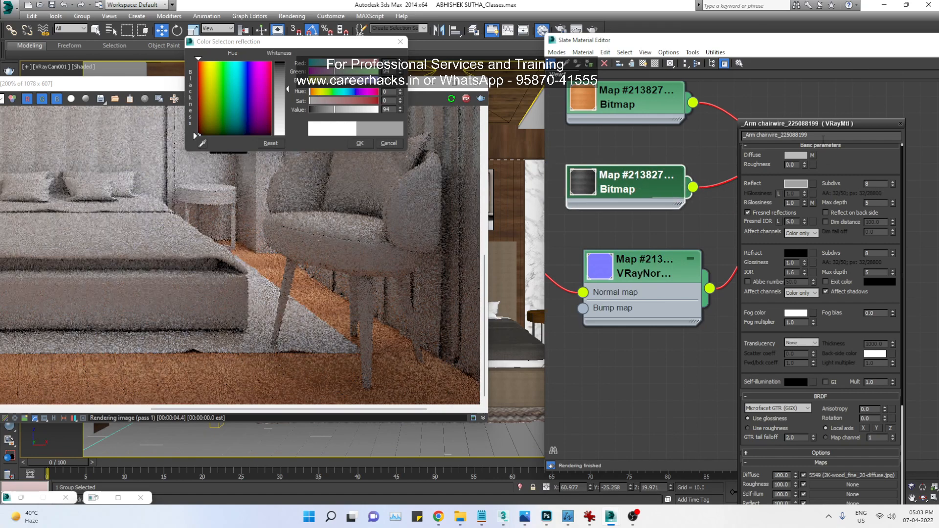
pyautogui.moveTo(814, 125); pyautogui.dragTo(496, 202)
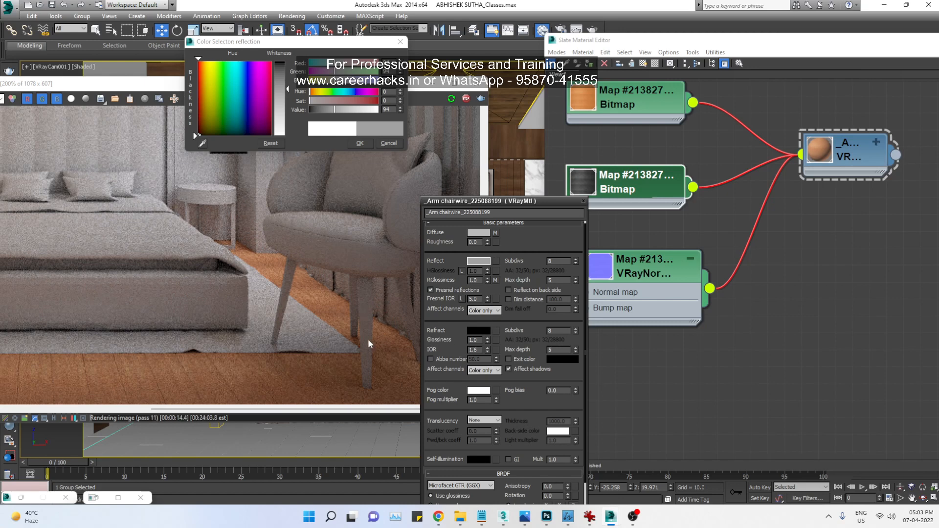
# Step: Swap the specular map back from RGlossiness into the Reflect slot and set RGlossiness to 0.8
pyautogui.moveTo(498, 266); pyautogui.dragTo(493, 260)
pyautogui.click(482, 424)
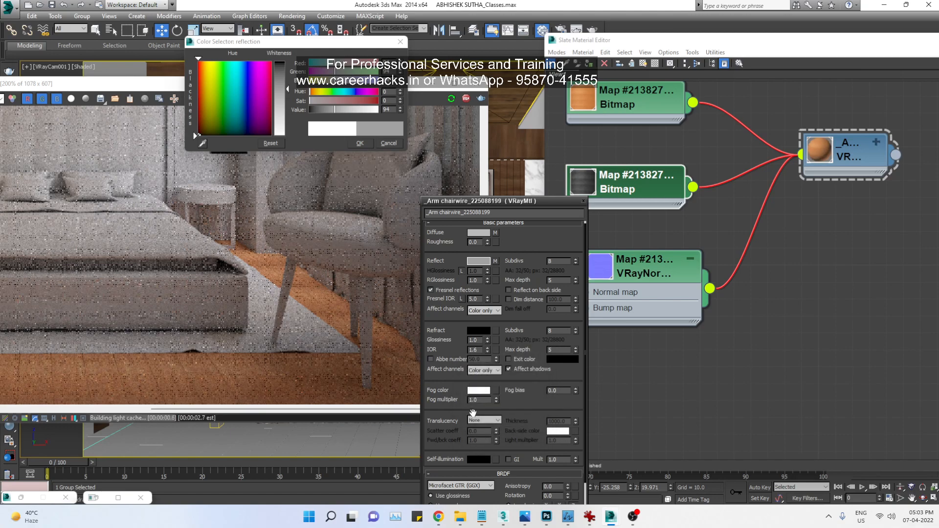
pyautogui.moveTo(513, 202); pyautogui.dragTo(523, 115)
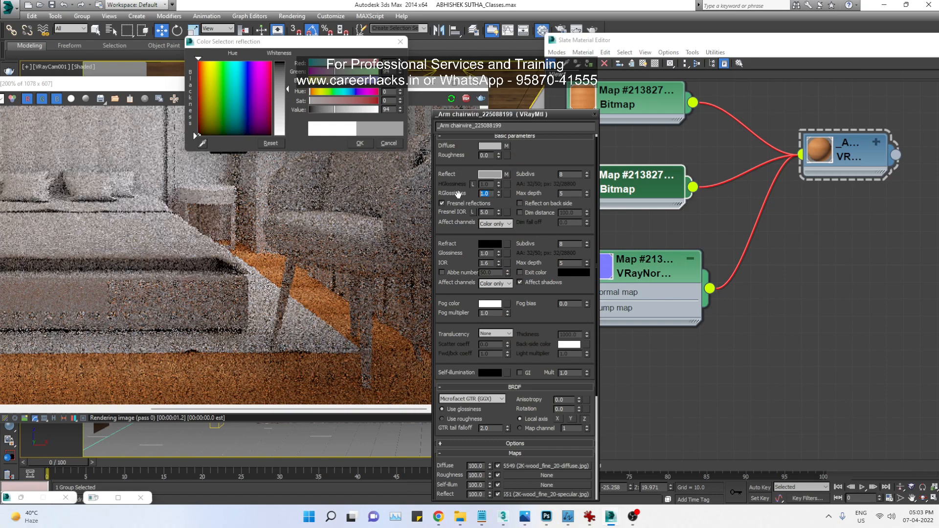
pyautogui.write('0.8')
pyautogui.press('Return')
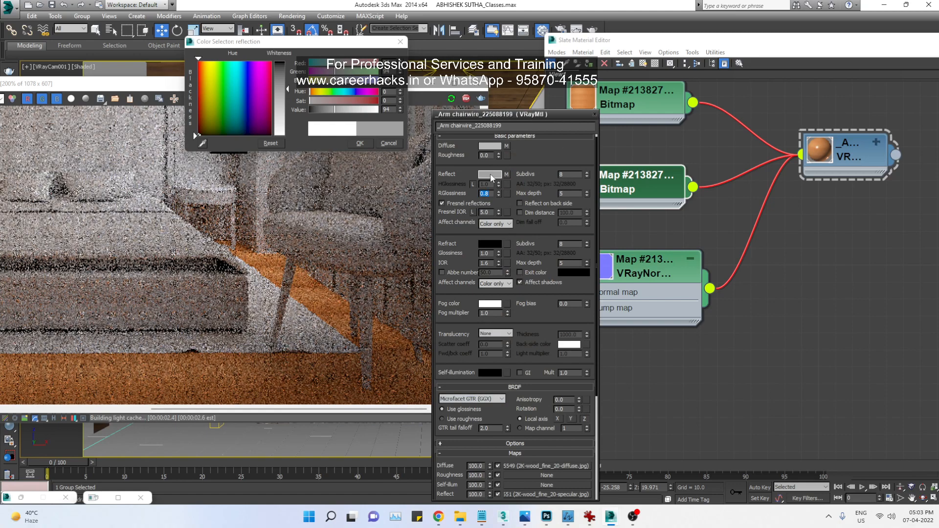
# Step: Set the reflection colour to white with a value of 255 and the Reflect map amount to 50
pyautogui.moveTo(288, 89); pyautogui.dragTo(288, 137)
pyautogui.scroll(-5, 452, 362)
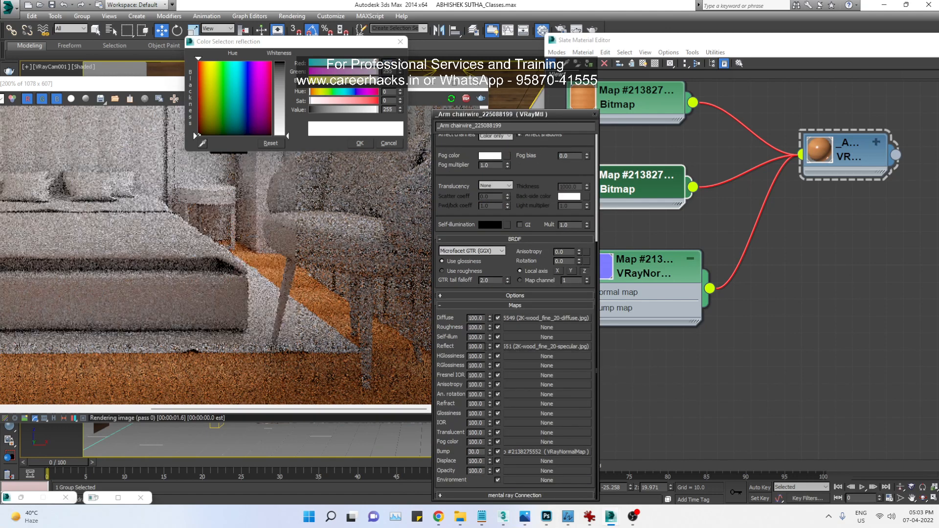
pyautogui.moveTo(483, 347); pyautogui.dragTo(424, 348)
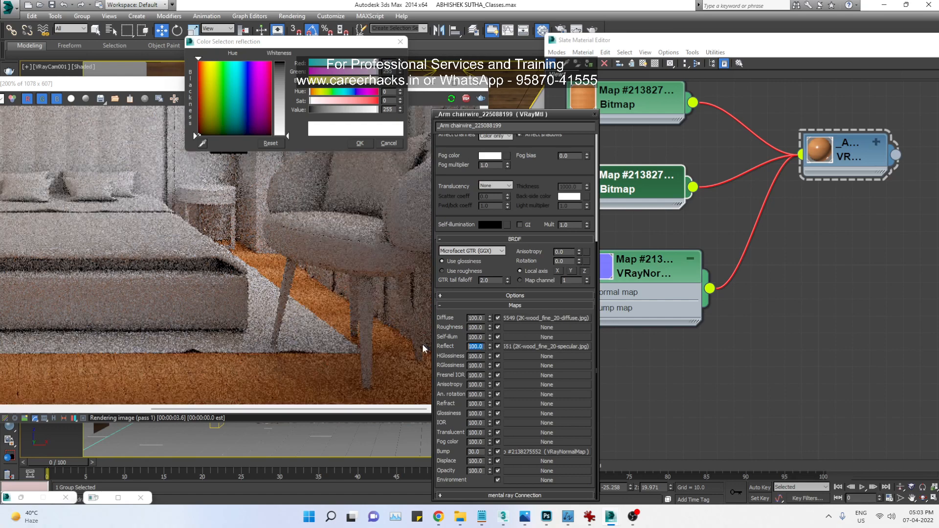
pyautogui.write('50')
pyautogui.press('Return')
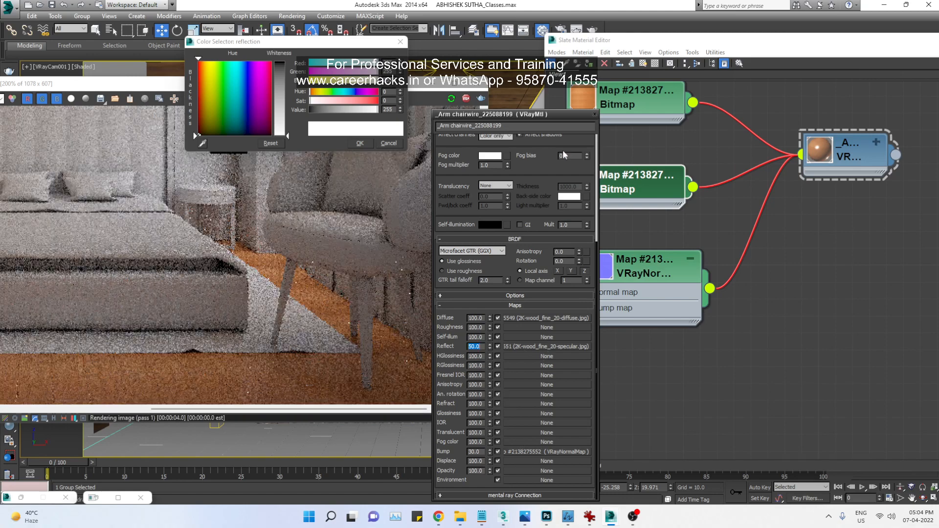
# Step: Align the specular bitmap node above the normal map node and move the floating material parameters clear of the rendered armchair
pyautogui.moveTo(553, 115); pyautogui.dragTo(440, 125)
pyautogui.moveTo(635, 176); pyautogui.dragTo(651, 176)
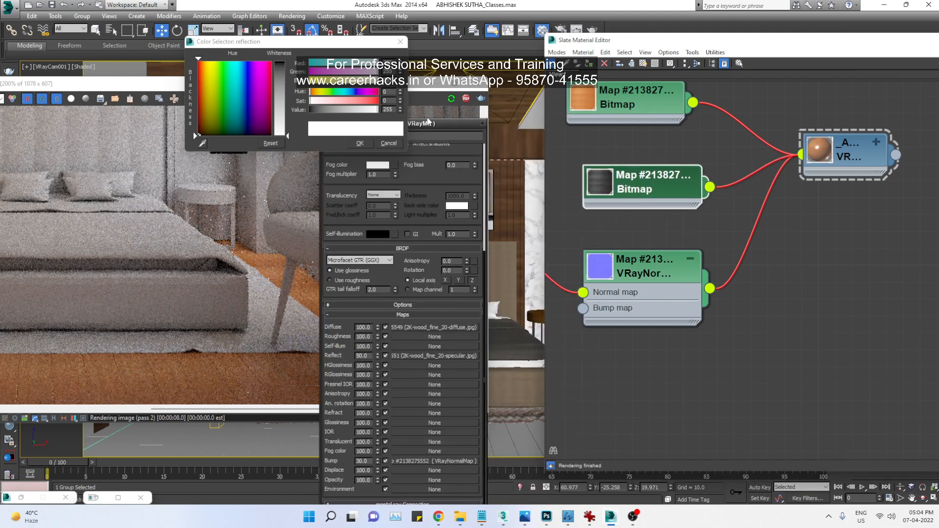
pyautogui.moveTo(419, 128); pyautogui.dragTo(575, 120)
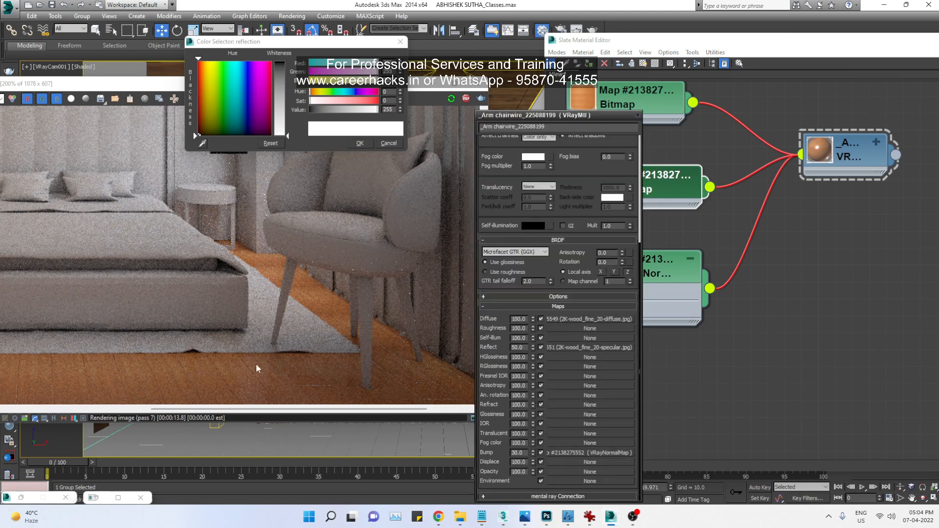
# Step: Examine the wood floor's reflections around the wardrobe, bed, rug and armchair in the updated render
pyautogui.moveTo(197, 351); pyautogui.dragTo(393, 342, button='middle')
pyautogui.moveTo(167, 343); pyautogui.dragTo(366, 331, button='middle')
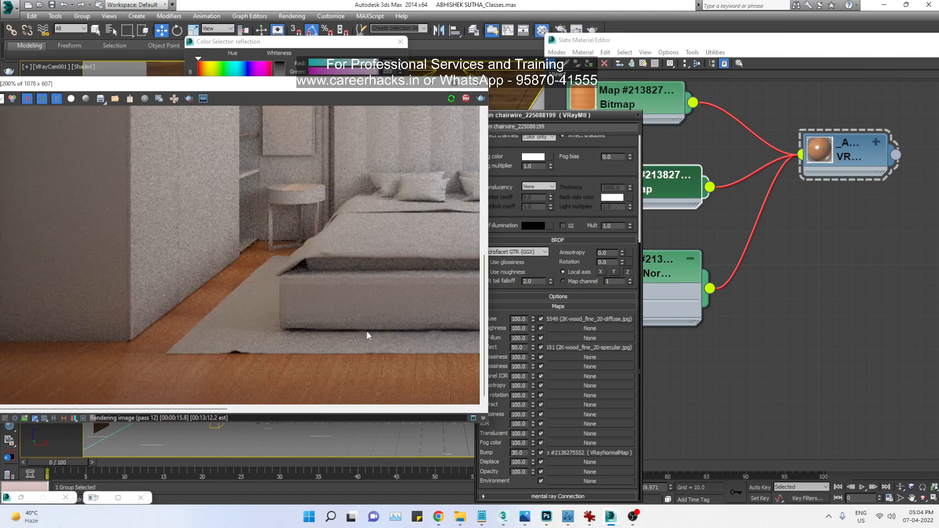
pyautogui.scroll(2, 319, 391)
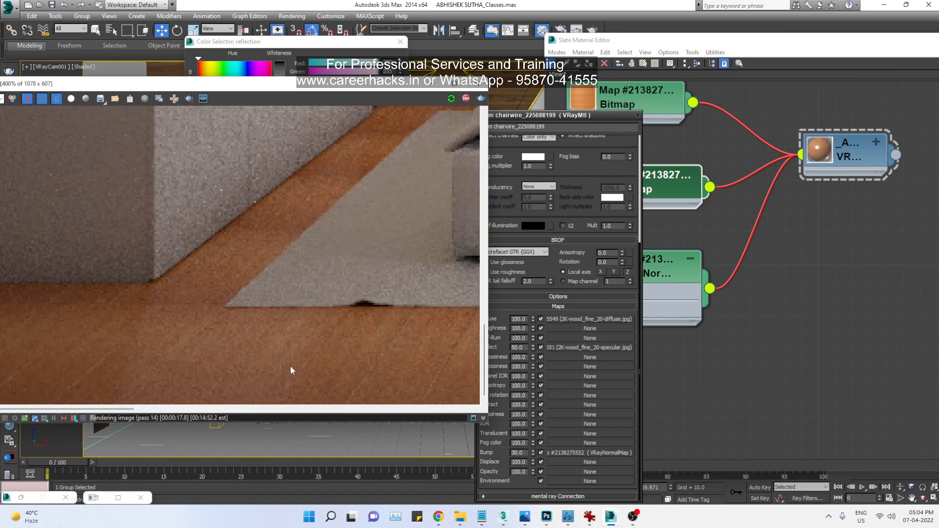
pyautogui.scroll(-1, 154, 327)
pyautogui.moveTo(383, 391); pyautogui.dragTo(184, 198, button='middle')
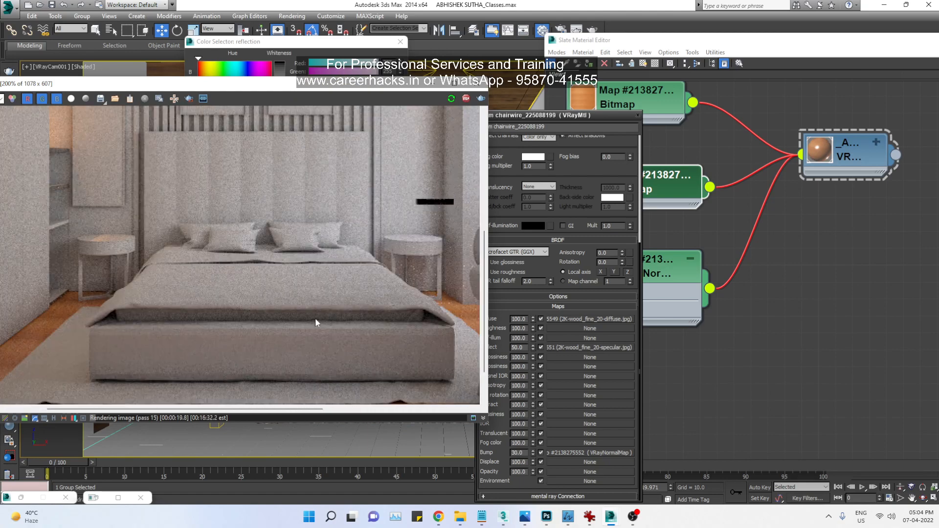
pyautogui.moveTo(315, 318); pyautogui.dragTo(238, 260, button='middle')
pyautogui.moveTo(317, 262); pyautogui.dragTo(183, 262, button='middle')
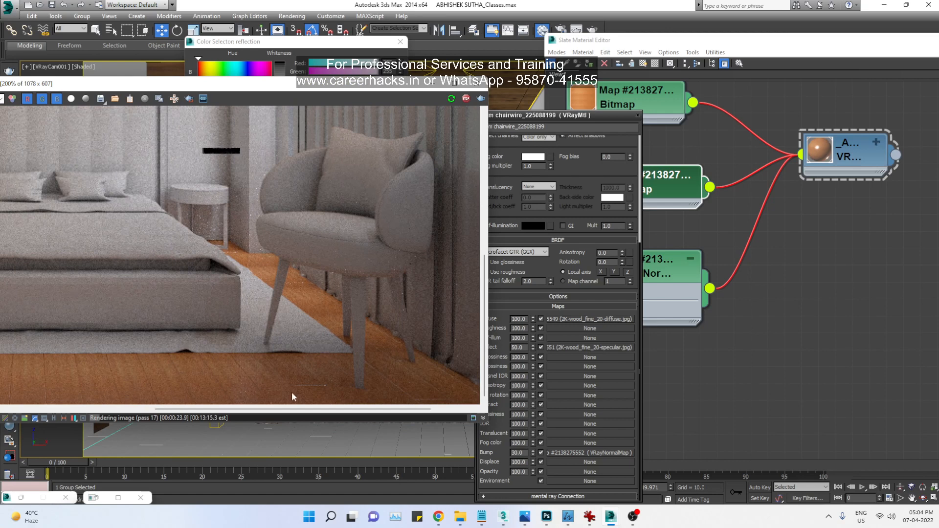
pyautogui.moveTo(292, 391); pyautogui.dragTo(454, 346, button='middle')
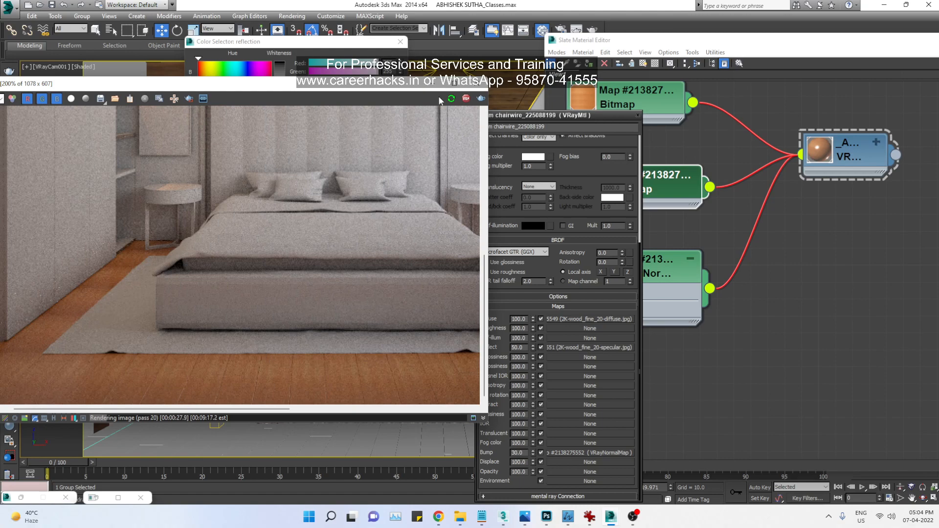
# Step: Stop the interactive render and minimize the V-Ray frame buffer and the Slate Material Editor
pyautogui.click(466, 98)
pyautogui.click(434, 83)
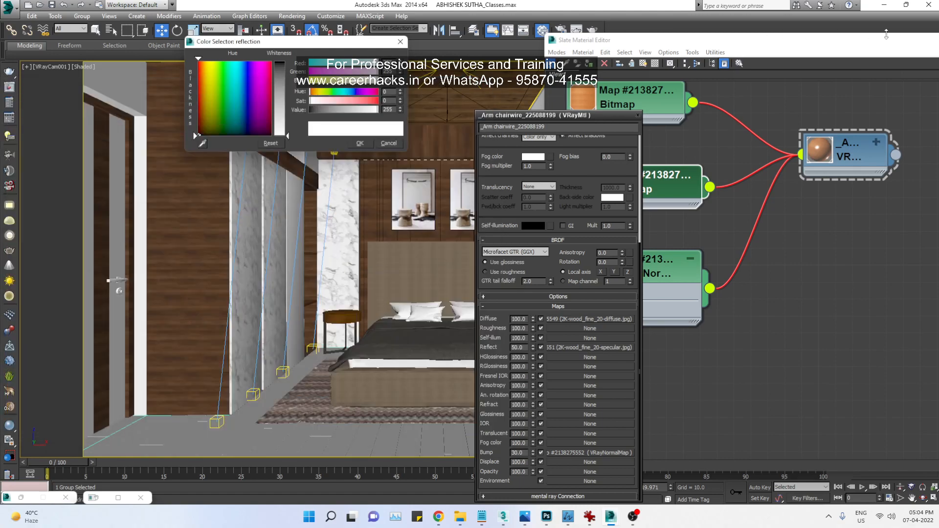
pyautogui.click(902, 43)
pyautogui.click(730, 99)
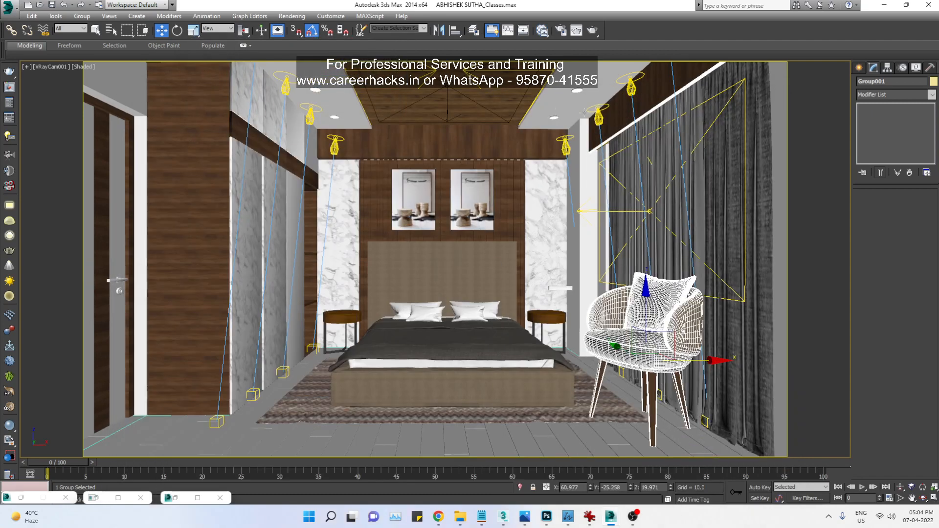
# Step: Isolate the parquet floor and create a plane across it, about 118 units long and 169 units wide
pyautogui.click(405, 437)
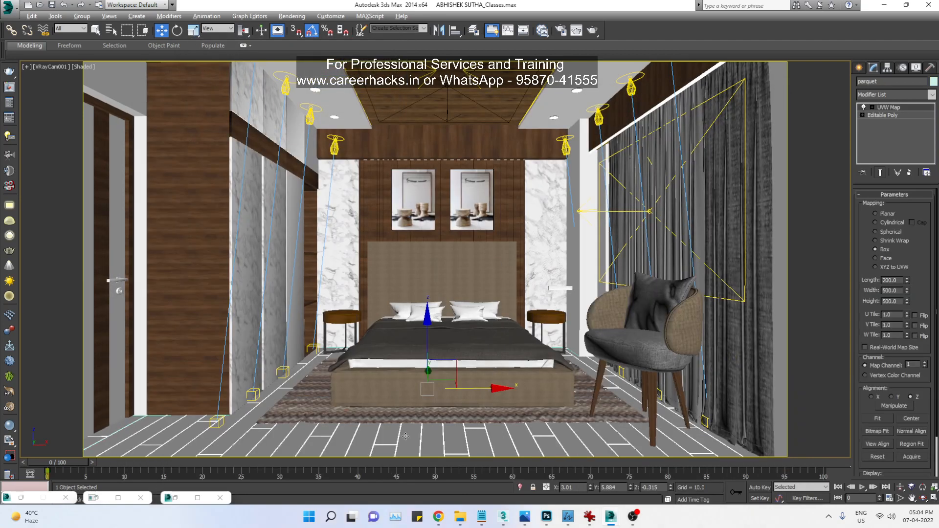
pyautogui.hotkey('alt', 'q')
pyautogui.keyDown('ctrl'); pyautogui.rightClick(474, 405); pyautogui.keyUp('ctrl')
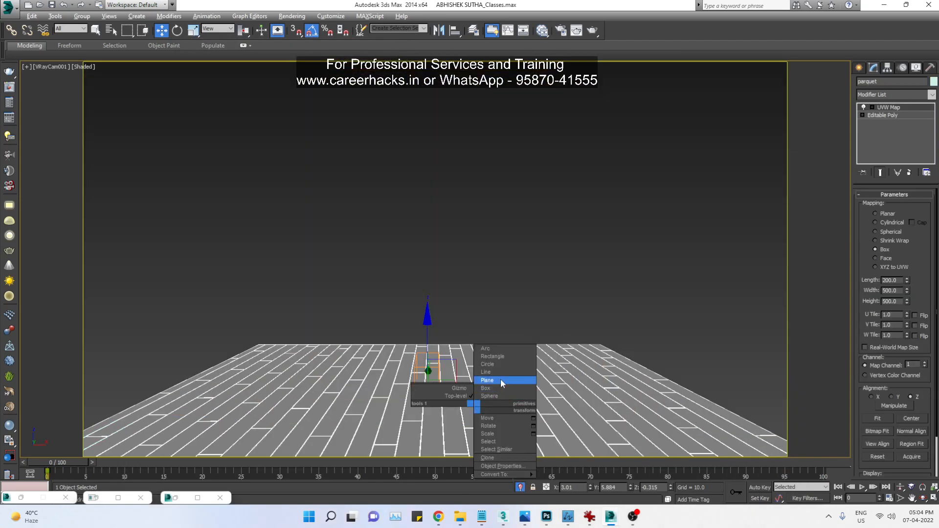
pyautogui.click(500, 380)
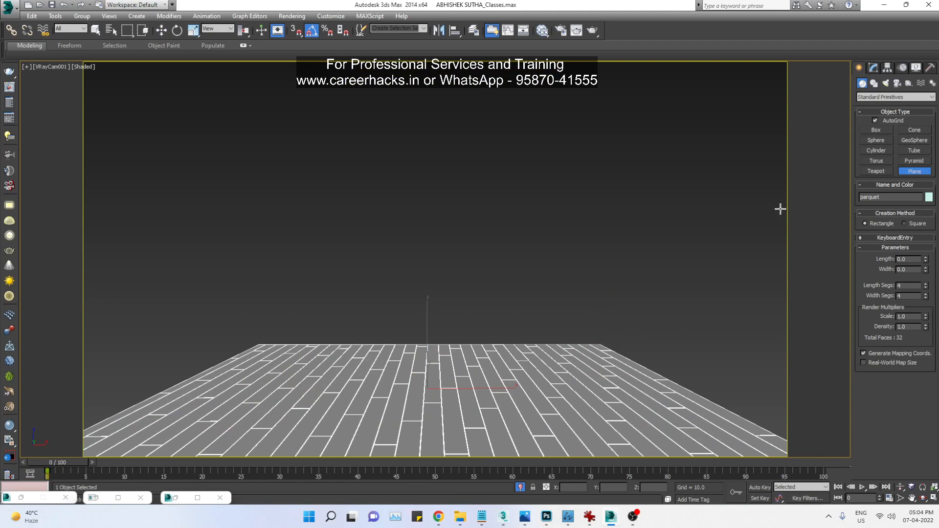
pyautogui.moveTo(603, 347); pyautogui.dragTo(46, 452)
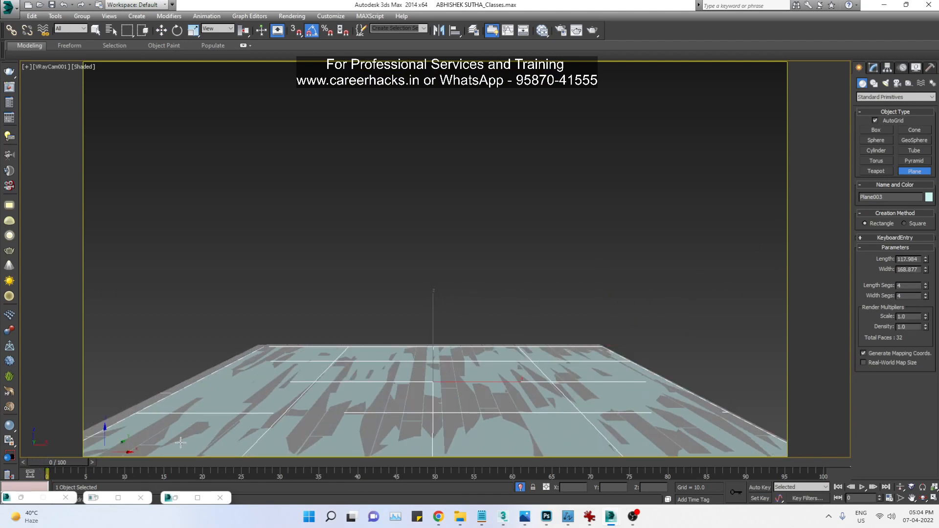
# Step: Scale the new plane to about 106.7% along its X axis so it spans the parquet floor's width
pyautogui.press('w')
pyautogui.press('r')
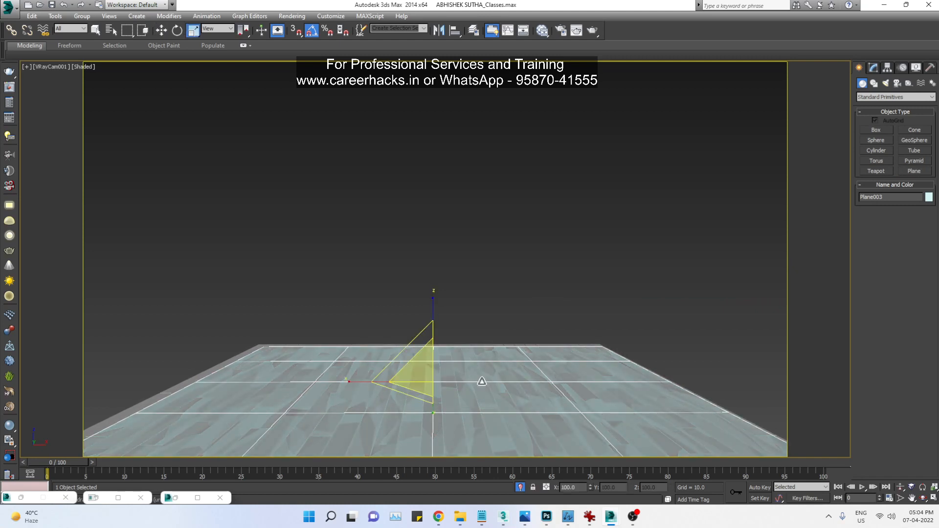
pyautogui.moveTo(353, 382); pyautogui.dragTo(352, 382)
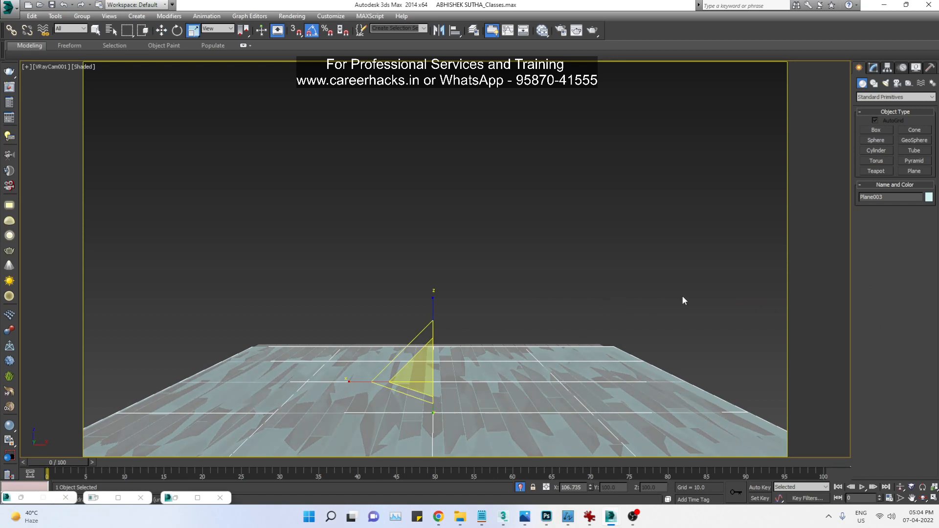
# Step: Select only the parquet floor object and hide it, leaving the plane in view
pyautogui.moveTo(682, 296); pyautogui.dragTo(516, 394)
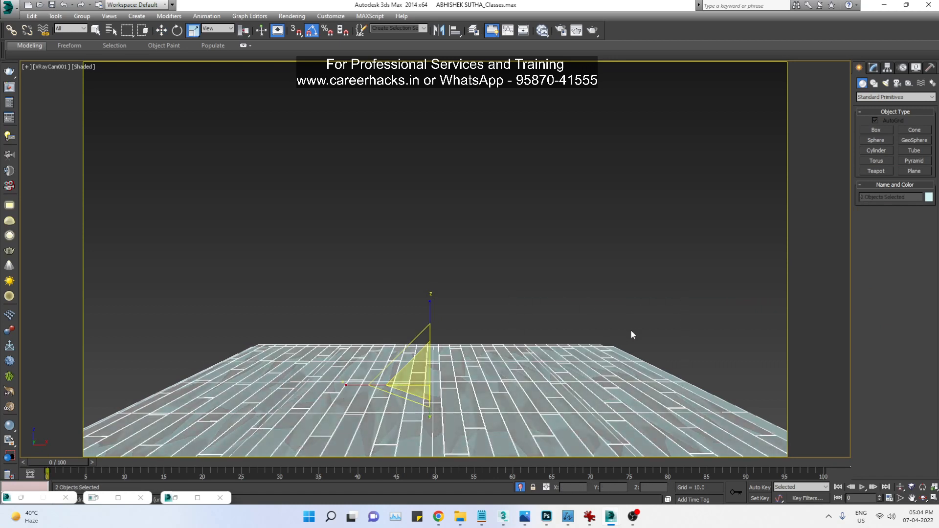
pyautogui.click(639, 362)
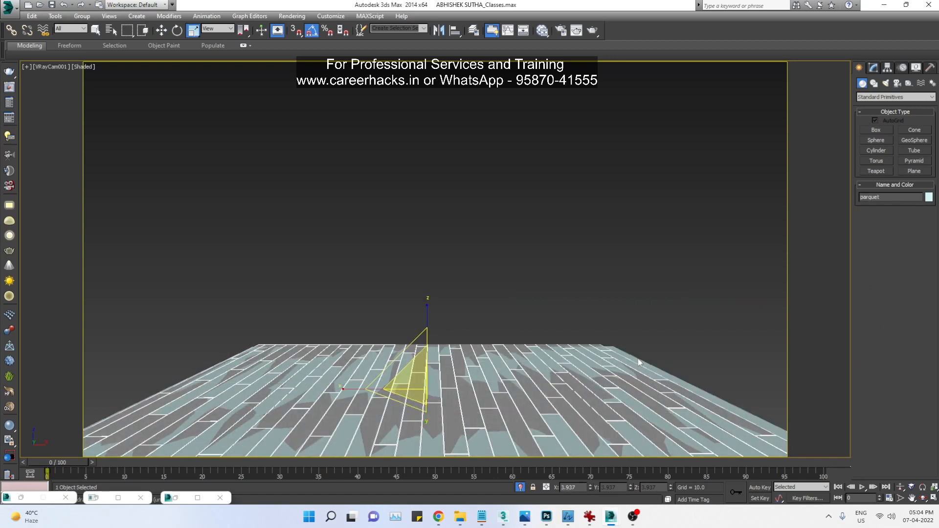
pyautogui.rightClick(640, 345)
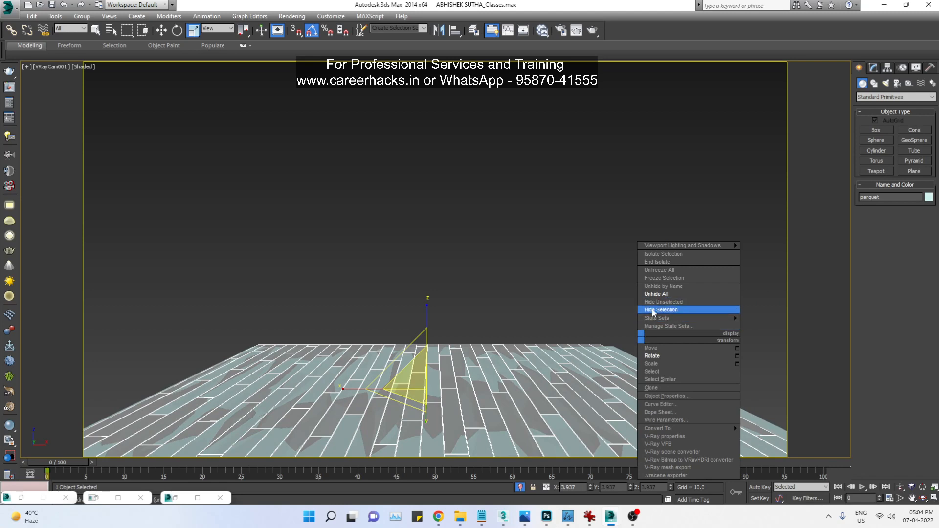
pyautogui.click(653, 313)
# Step: Bring up the Slate Material Editor, accept the reflection colour, and move the editor and material parameters clear of the floor plane
pyautogui.press('m')
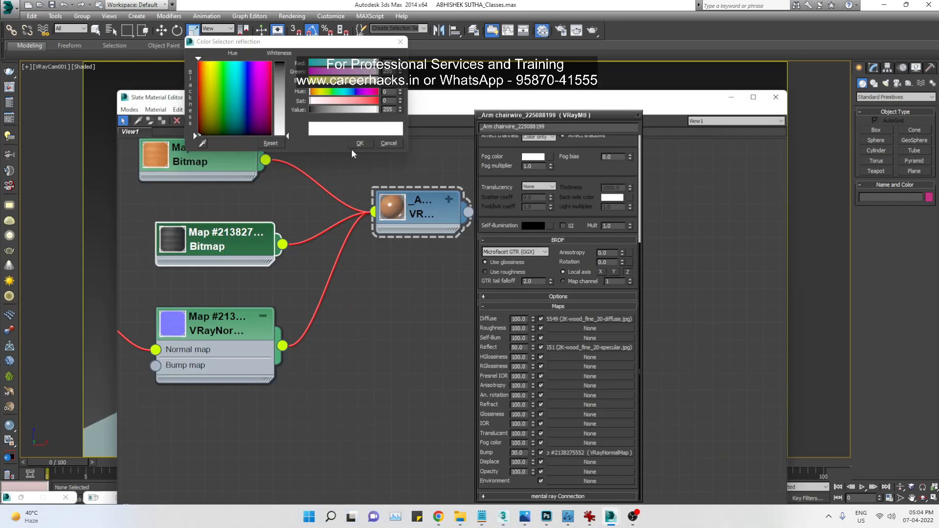
pyautogui.click(361, 144)
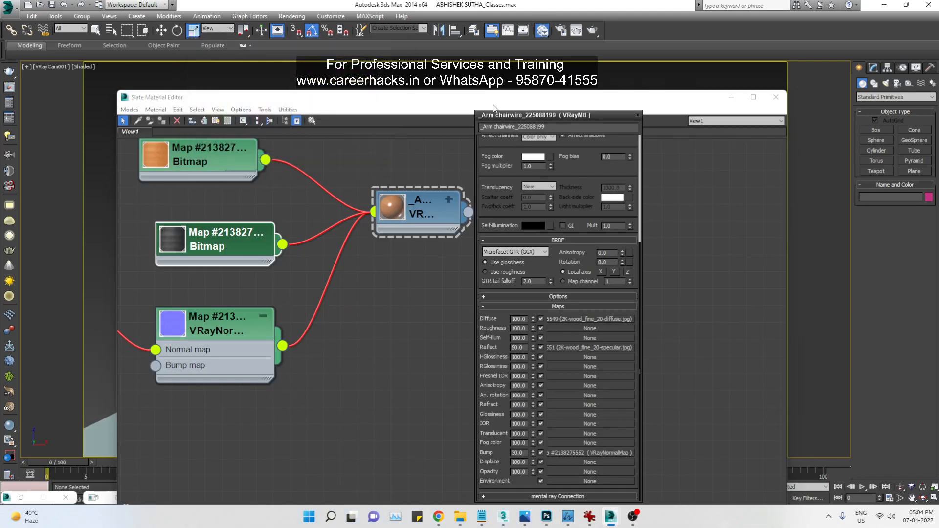
pyautogui.moveTo(523, 113); pyautogui.dragTo(754, 91)
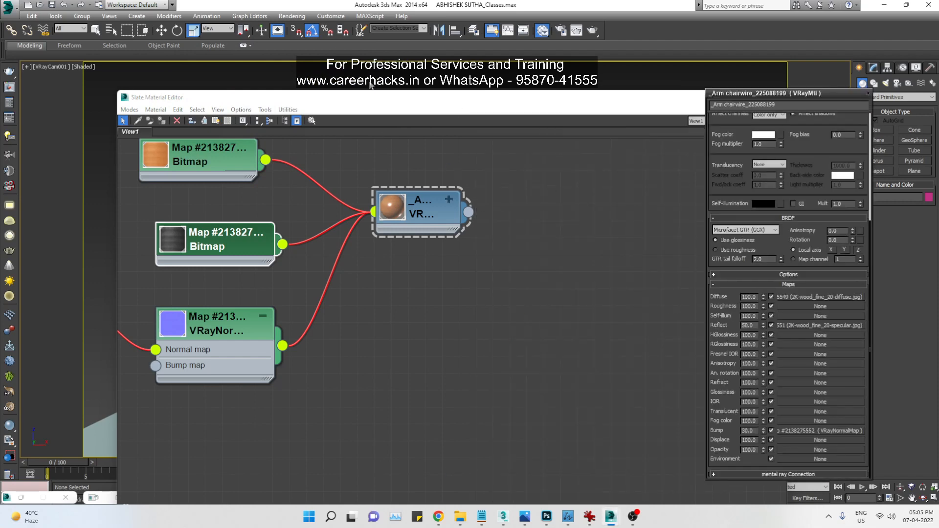
pyautogui.moveTo(374, 99); pyautogui.dragTo(463, 486)
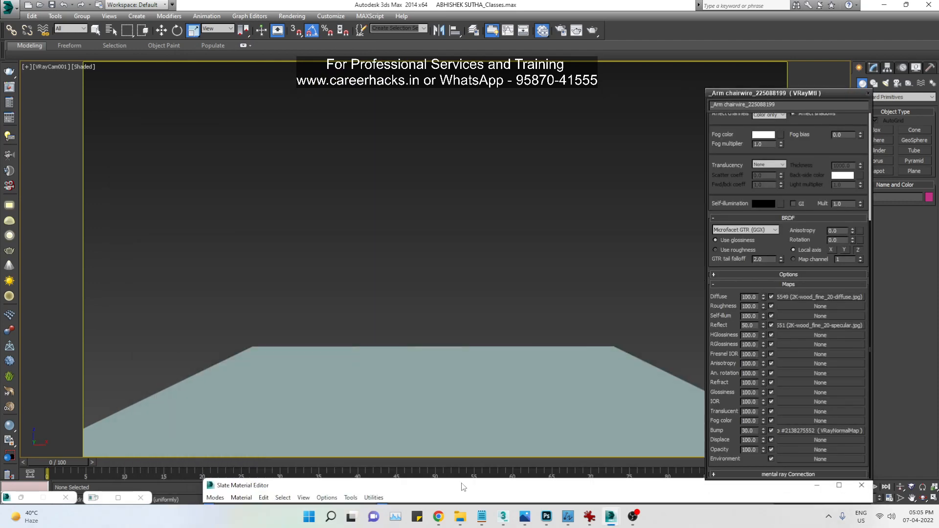
# Step: Bring back the full bedroom scene and hide the parquet floor
pyautogui.click(483, 358)
pyautogui.rightClick(513, 327)
pyautogui.click(530, 283)
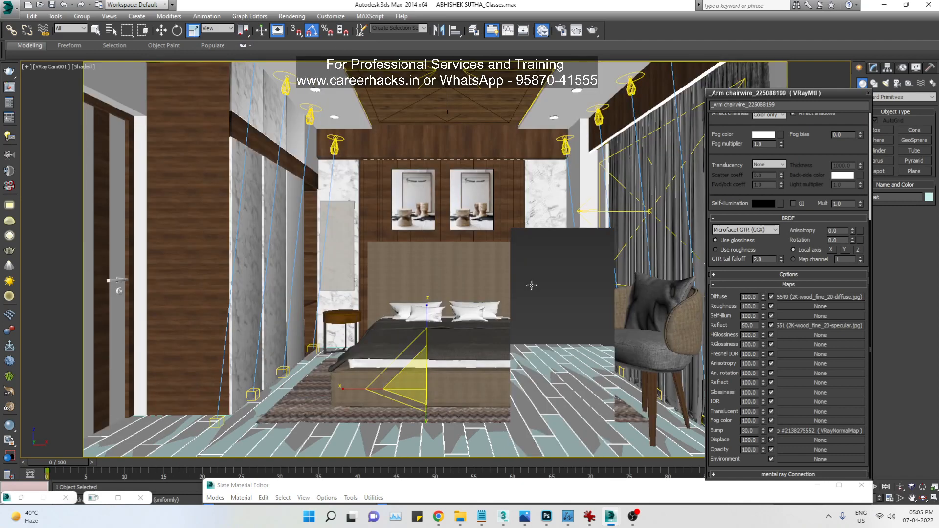
pyautogui.rightClick(500, 339)
pyautogui.click(518, 311)
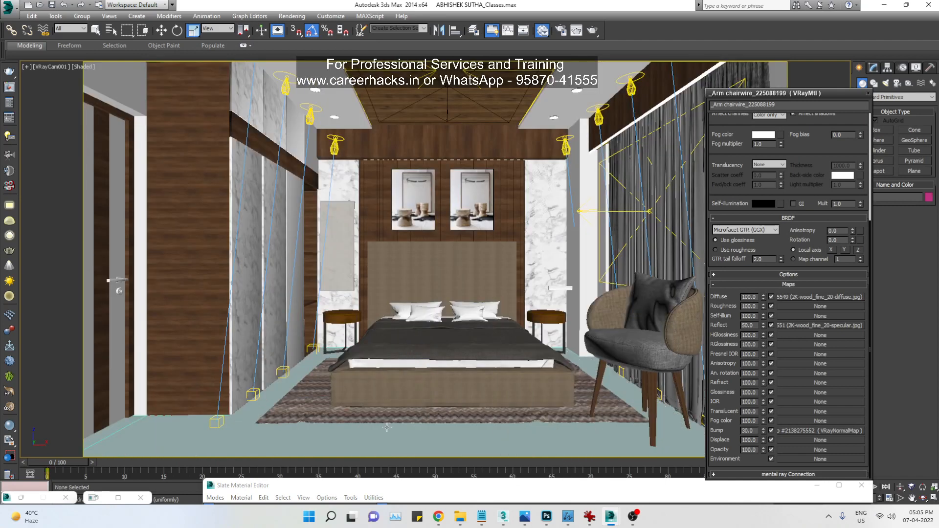
# Step: Assign the wood VRayMtl to the floor plane and show the shaded material in the viewport
pyautogui.click(370, 437)
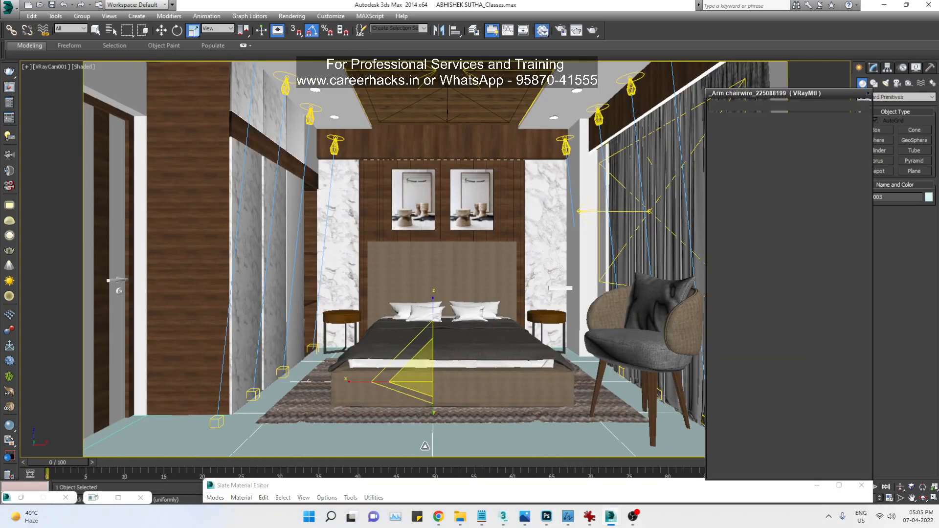
pyautogui.moveTo(480, 488)
pyautogui.mouseDown()
pyautogui.moveTo(547, 366)
pyautogui.moveTo(637, 71)
pyautogui.mouseUp()
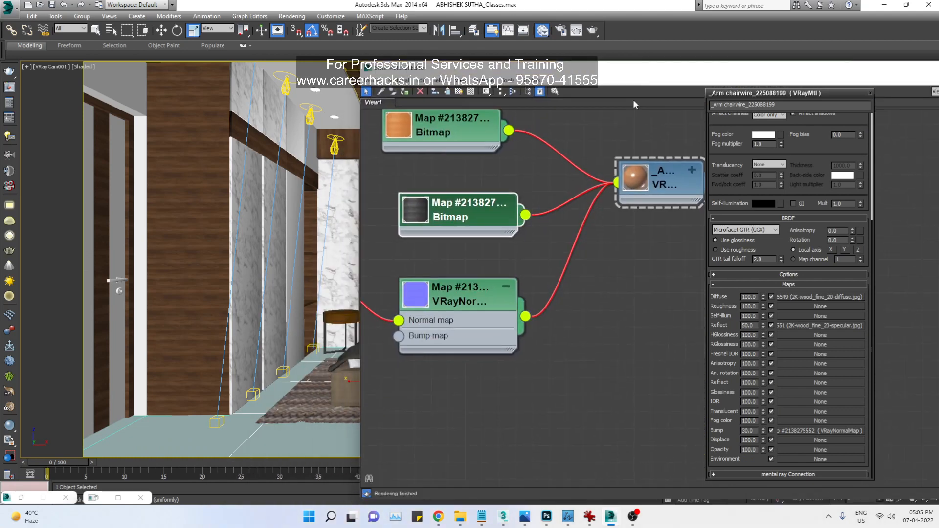
pyautogui.rightClick(661, 186)
pyautogui.click(682, 202)
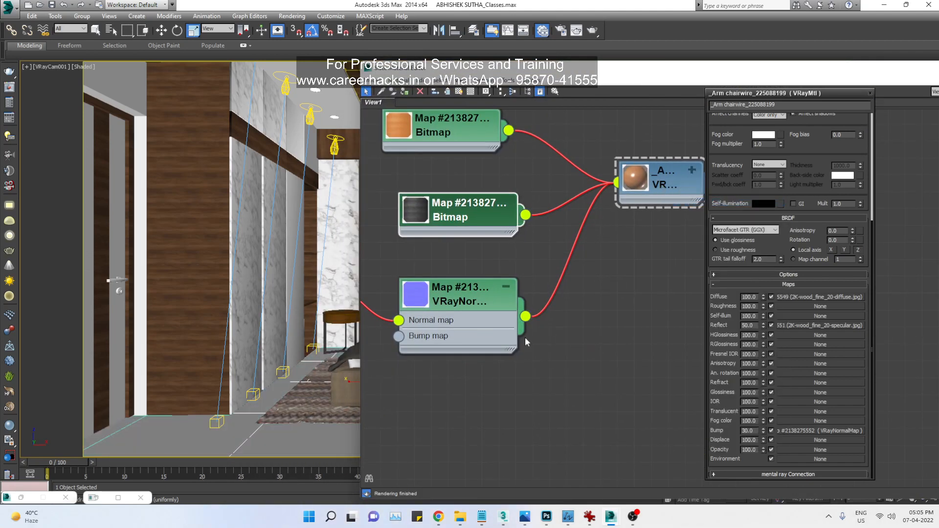
pyautogui.rightClick(656, 180)
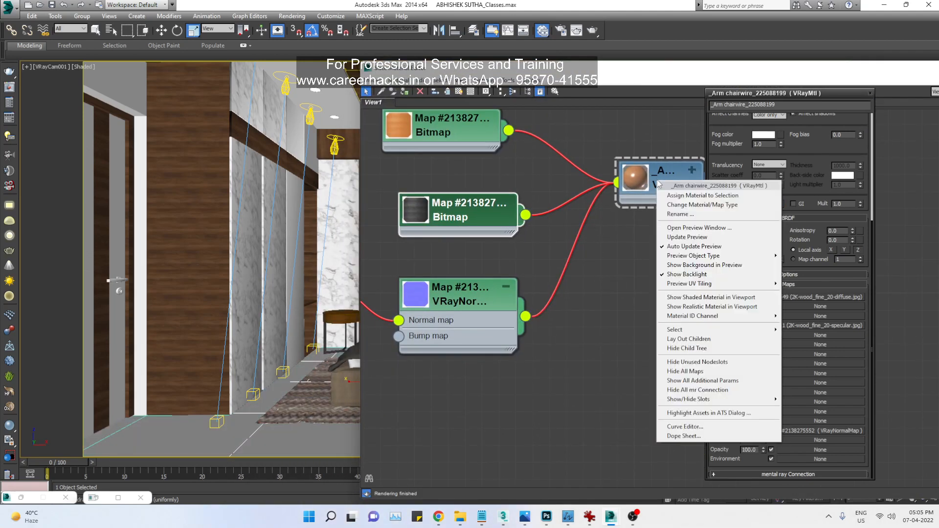
pyautogui.click(674, 298)
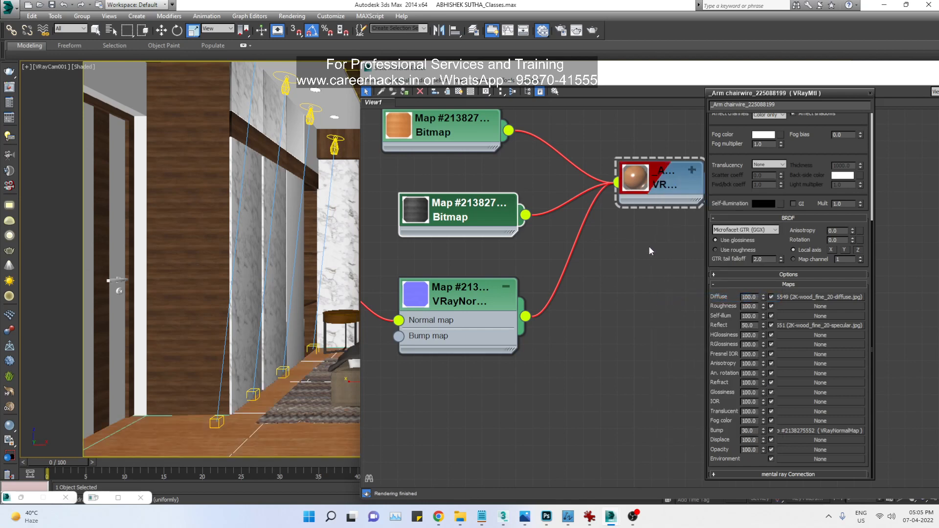
# Step: Switch to File Explorer and open the inner wood_frame_2-2K texture folder in Downloads
pyautogui.moveTo(649, 248); pyautogui.dragTo(703, 340, button='middle')
pyautogui.scroll(-2, 573, 356)
pyautogui.moveTo(573, 356); pyautogui.dragTo(587, 339, button='middle')
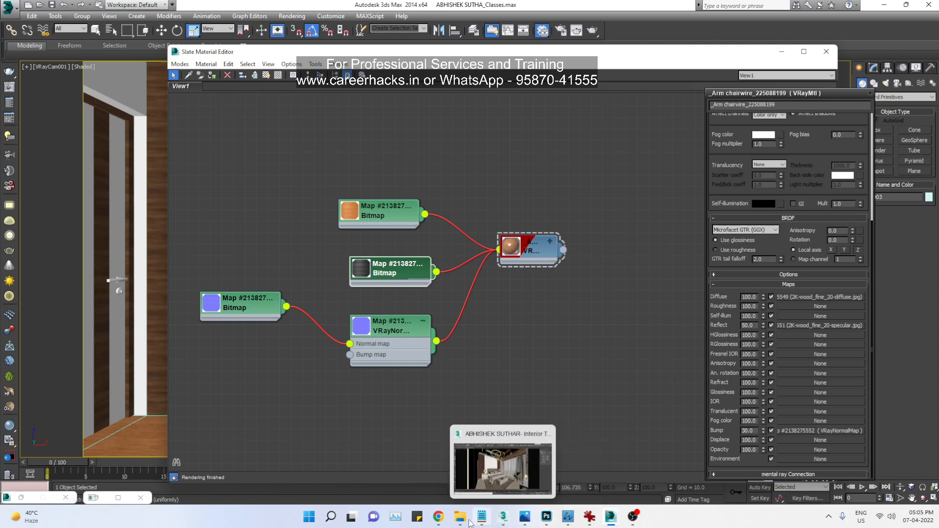
pyautogui.moveTo(461, 517)
pyautogui.click(603, 465)
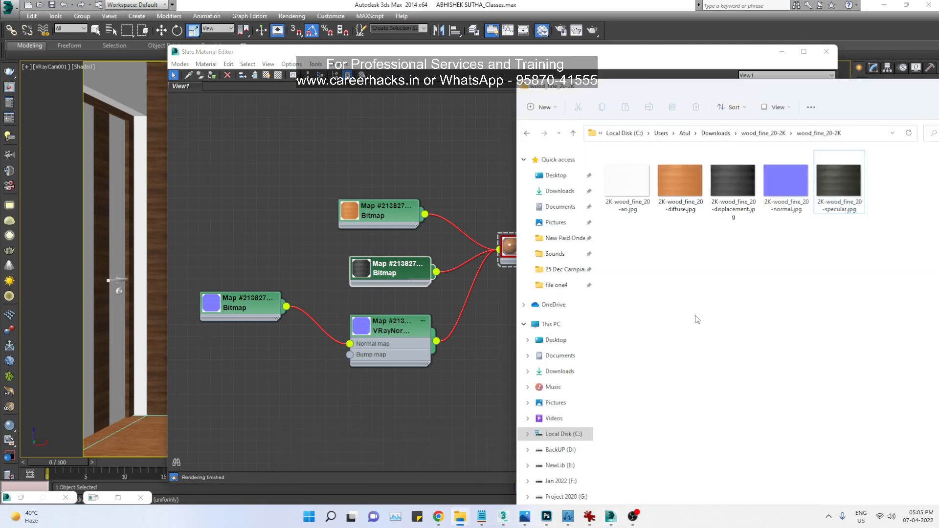
pyautogui.press('BackSpace')
pyautogui.press('BackSpace')
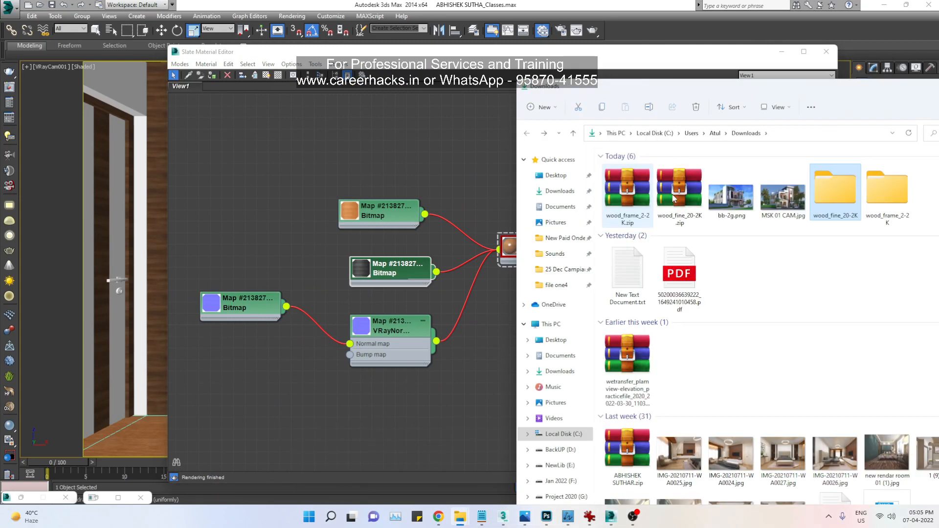
pyautogui.doubleClick(887, 191)
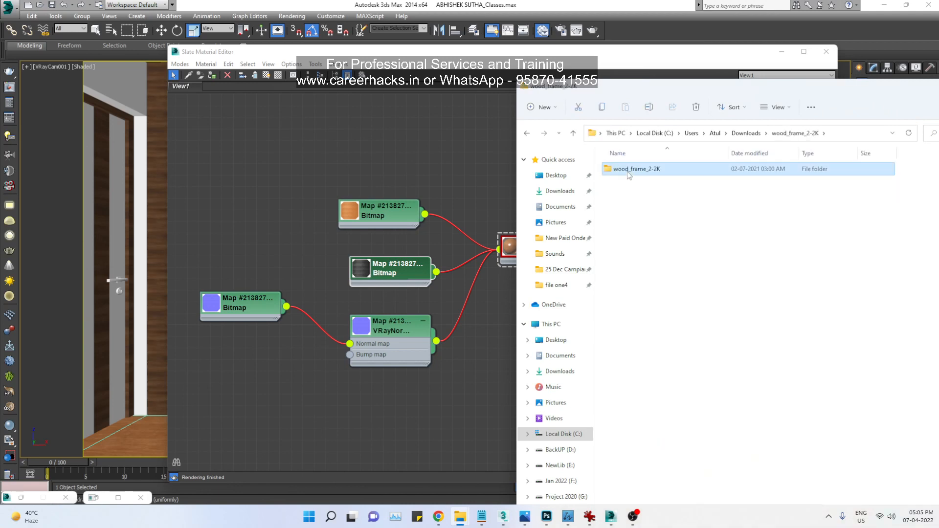
pyautogui.doubleClick(627, 168)
# Step: Preview the 2K-wood_frame_2_metallic.png map and close the preview
pyautogui.click(681, 184)
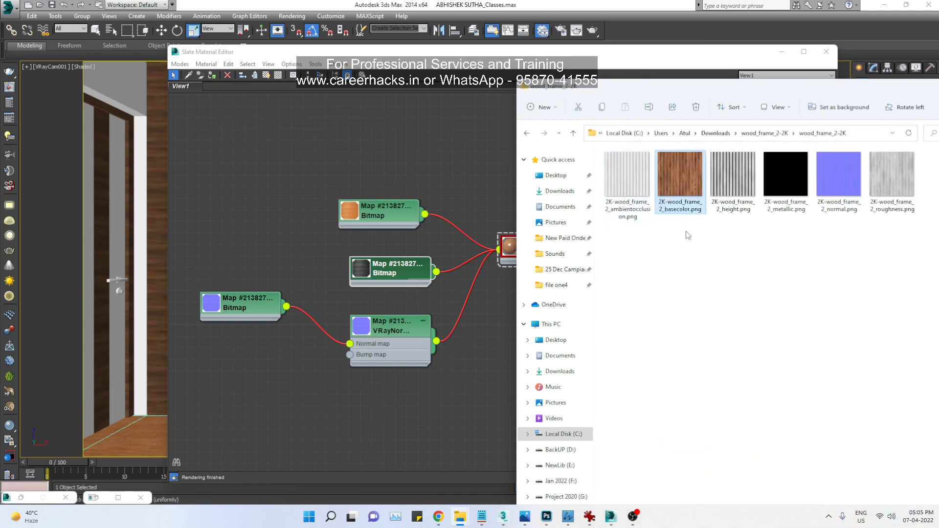
pyautogui.keyDown('ctrl'); pyautogui.click(893, 206); pyautogui.keyUp('ctrl')
pyautogui.keyDown('ctrl'); pyautogui.click(793, 196); pyautogui.keyUp('ctrl')
pyautogui.doubleClick(786, 197)
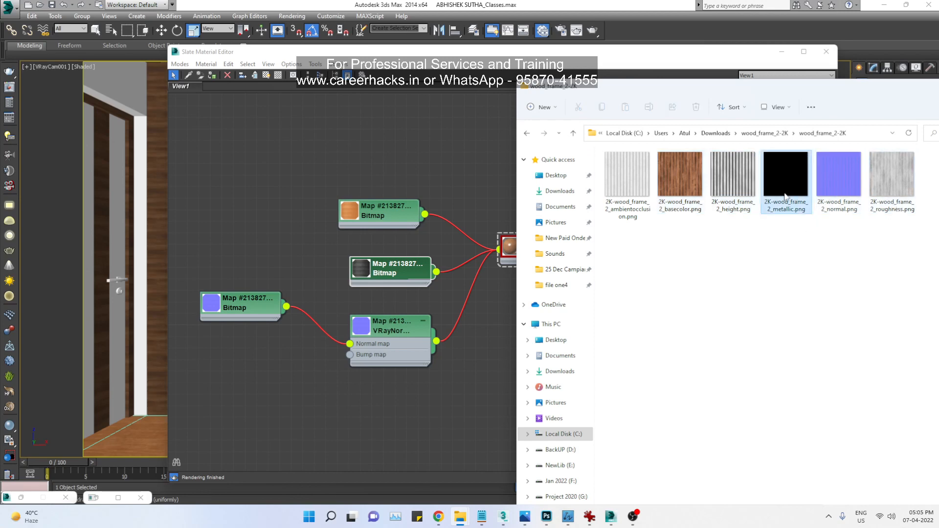
pyautogui.click(922, 10)
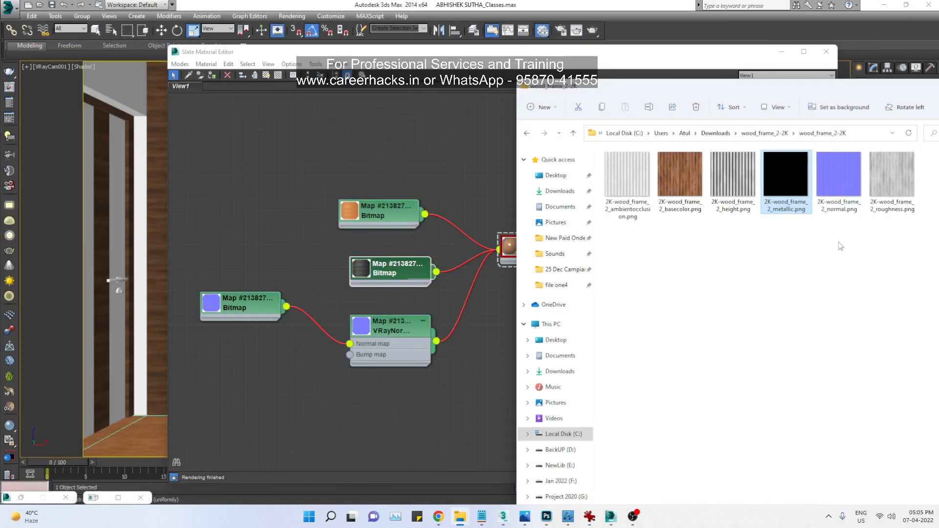
# Step: Mark the wood_frame_2 roughness, normal, height and basecolor files, and delete the old wood_fine_20 map nodes feeding the material
pyautogui.click(876, 202)
pyautogui.keyDown('ctrl'); pyautogui.click(840, 206); pyautogui.keyUp('ctrl')
pyautogui.keyDown('ctrl'); pyautogui.click(735, 192); pyautogui.keyUp('ctrl')
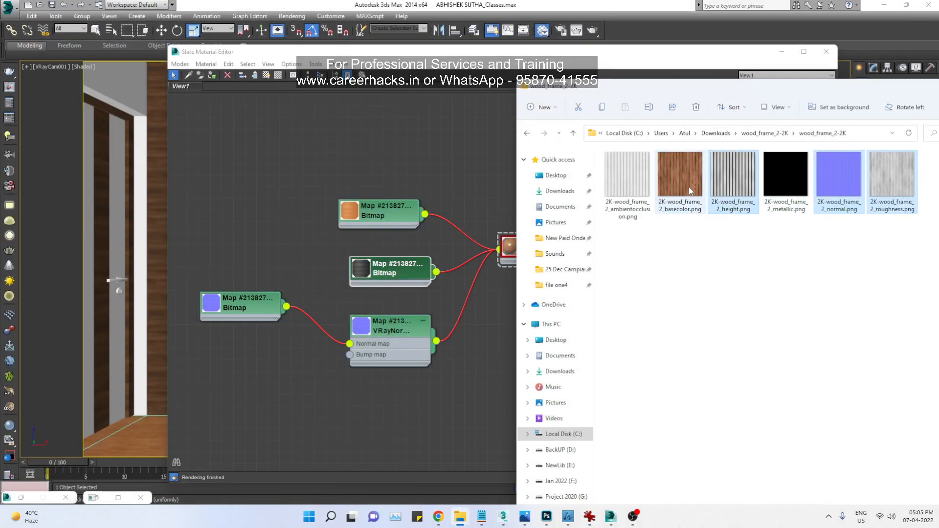
pyautogui.keyDown('ctrl'); pyautogui.click(681, 193); pyautogui.keyUp('ctrl')
pyautogui.click(297, 243)
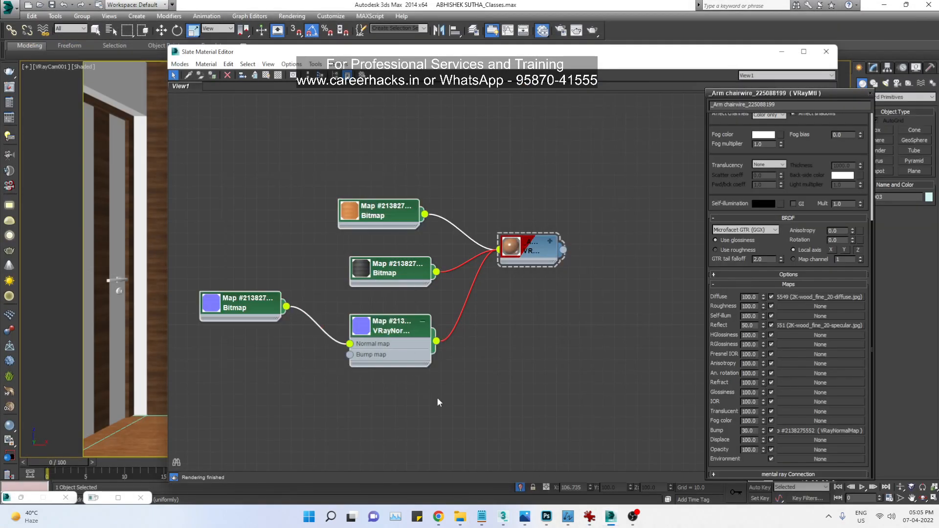
pyautogui.press('Delete')
# Step: Bring the wood_frame_2 basecolor, height, normal and roughness images into the material node view as bitmap nodes
pyautogui.hotkey('alt', 'Tab')
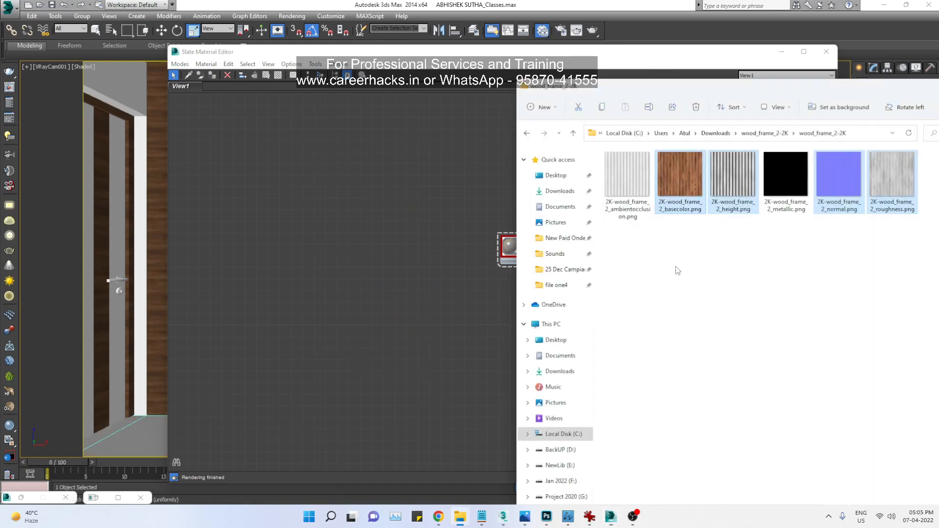
pyautogui.moveTo(688, 194); pyautogui.dragTo(308, 183)
pyautogui.click(290, 254)
pyautogui.hotkey('alt', 'Tab')
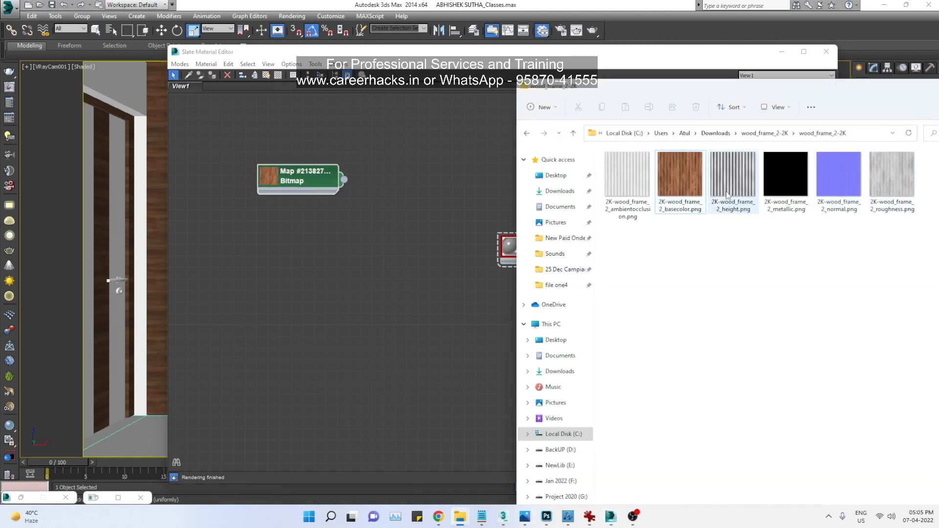
pyautogui.moveTo(733, 180); pyautogui.dragTo(320, 294)
pyautogui.moveTo(838, 176); pyautogui.dragTo(320, 341)
pyautogui.moveTo(892, 177); pyautogui.dragTo(351, 251)
# Step: Arrange the bitmap nodes in a column, with the normal map below the roughness map and the height map lowest
pyautogui.click(453, 365)
pyautogui.moveTo(329, 296); pyautogui.dragTo(258, 296)
pyautogui.moveTo(307, 337); pyautogui.dragTo(330, 303)
pyautogui.moveTo(263, 297); pyautogui.dragTo(345, 379)
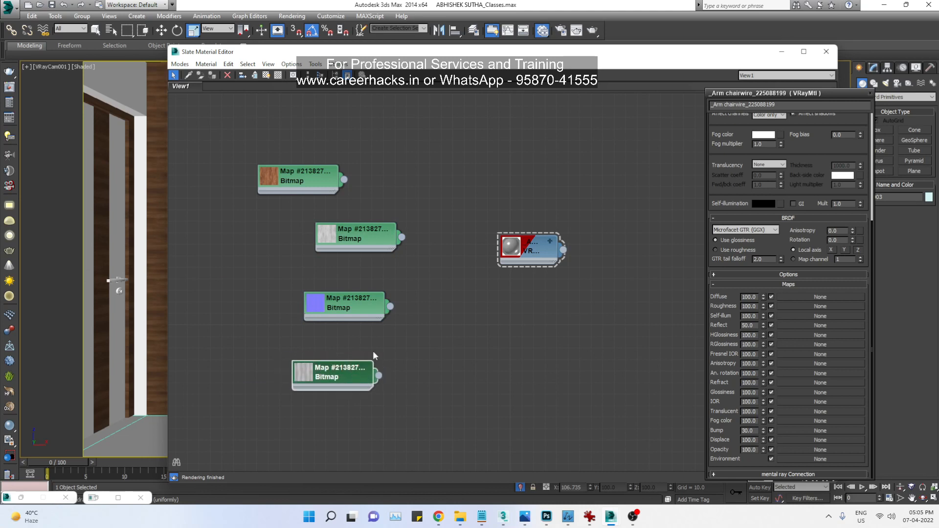
# Step: Expand the VRayMtl node and connect the basecolor bitmap to Diffuse map and the roughness bitmap to Reflect map
pyautogui.click(550, 241)
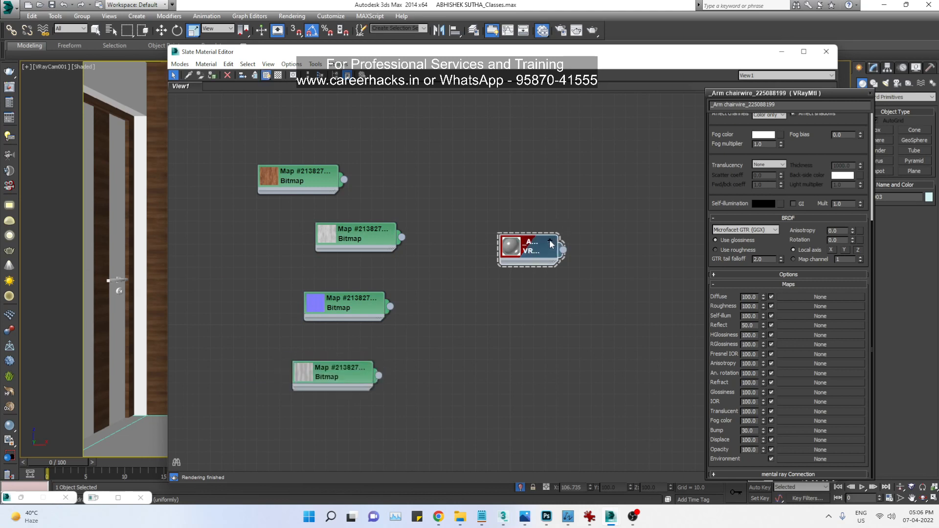
pyautogui.moveTo(540, 248); pyautogui.dragTo(551, 166)
pyautogui.moveTo(343, 184); pyautogui.dragTo(511, 184)
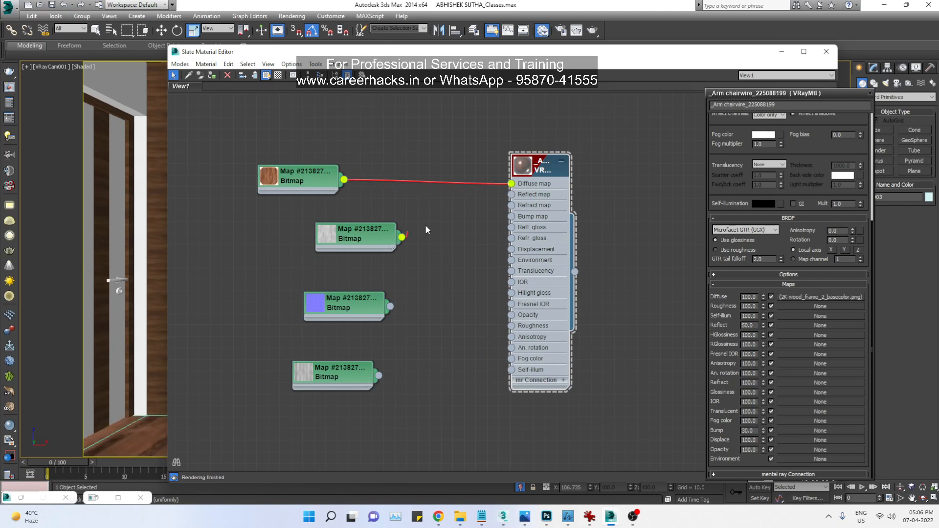
pyautogui.moveTo(426, 226); pyautogui.dragTo(511, 194)
# Step: Feed the normal bitmap into the Normal map input of a new VRayNormalMap node and connect that node to Bump map
pyautogui.moveTo(391, 307); pyautogui.dragTo(415, 341)
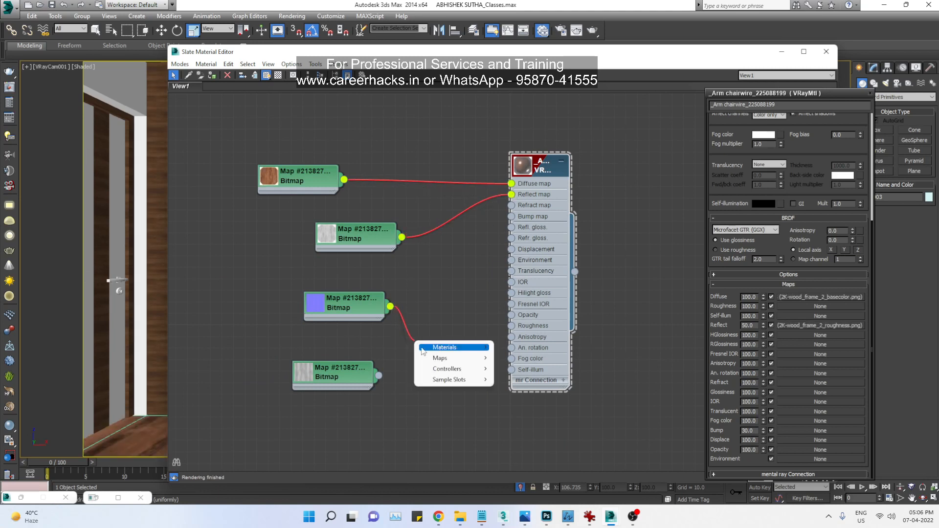
pyautogui.moveTo(440, 358)
pyautogui.moveTo(518, 369)
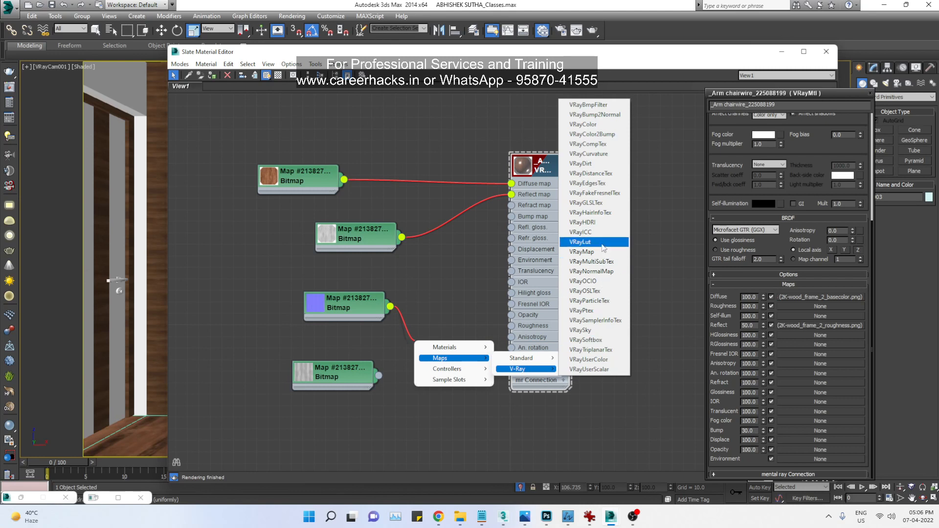
pyautogui.click(592, 271)
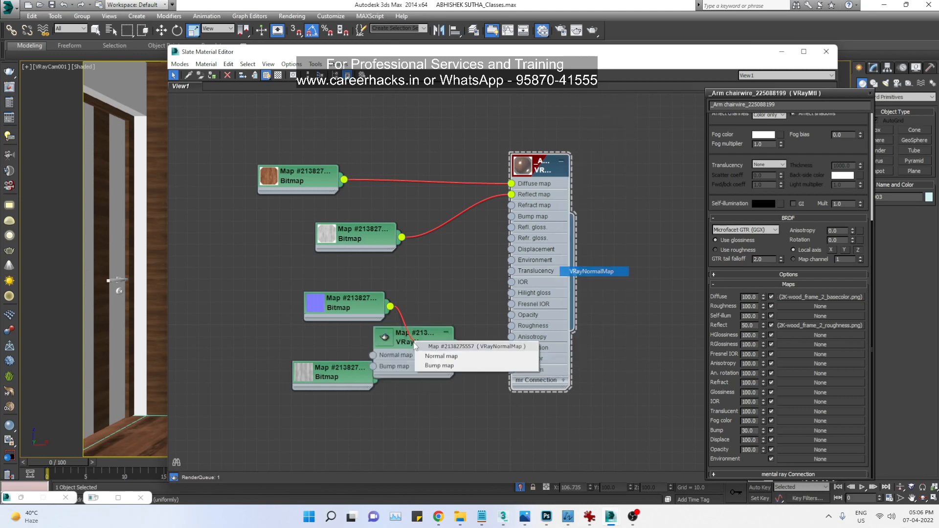
pyautogui.click(440, 356)
pyautogui.moveTo(382, 351); pyautogui.dragTo(370, 316)
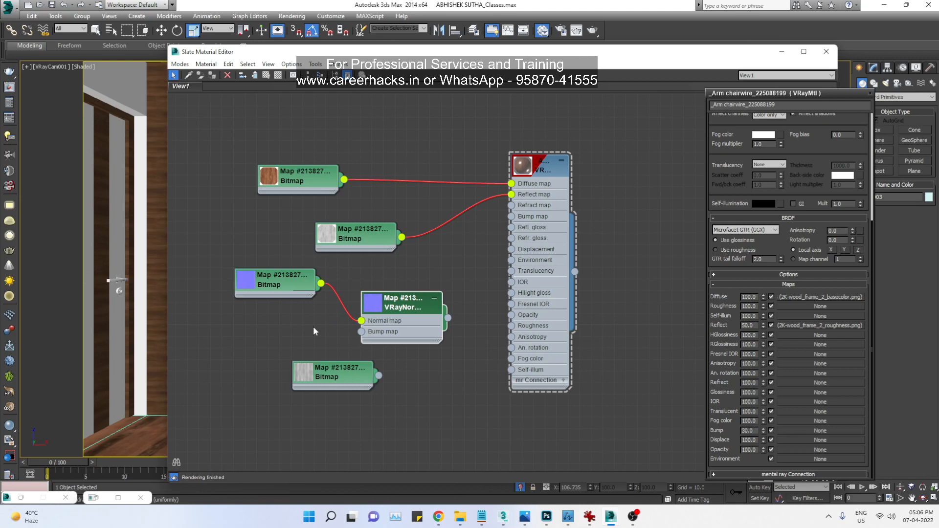
pyautogui.moveTo(447, 318); pyautogui.dragTo(511, 216)
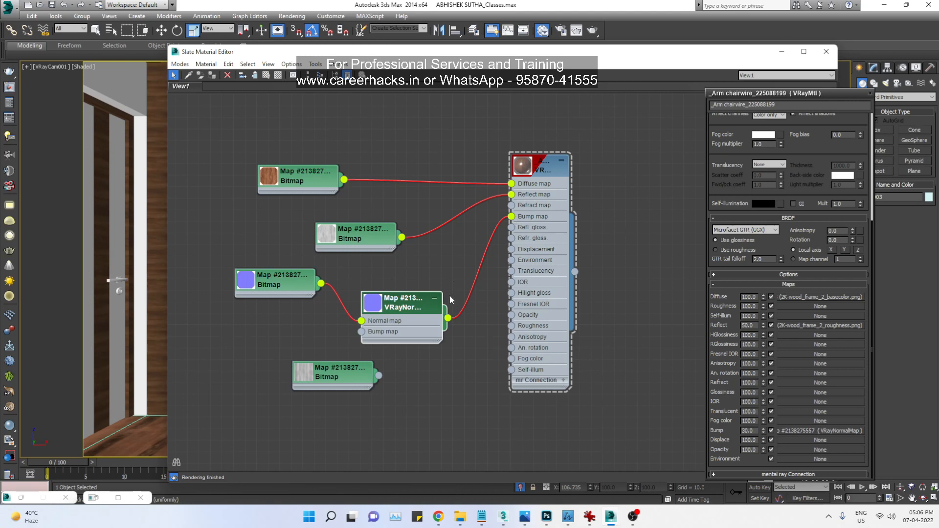
# Step: Line up the VRayNormalMap node with the normal bitmap, shift the height bitmap lower, and close the material's parameter window
pyautogui.moveTo(418, 314); pyautogui.dragTo(430, 290)
pyautogui.moveTo(339, 387); pyautogui.dragTo(350, 397)
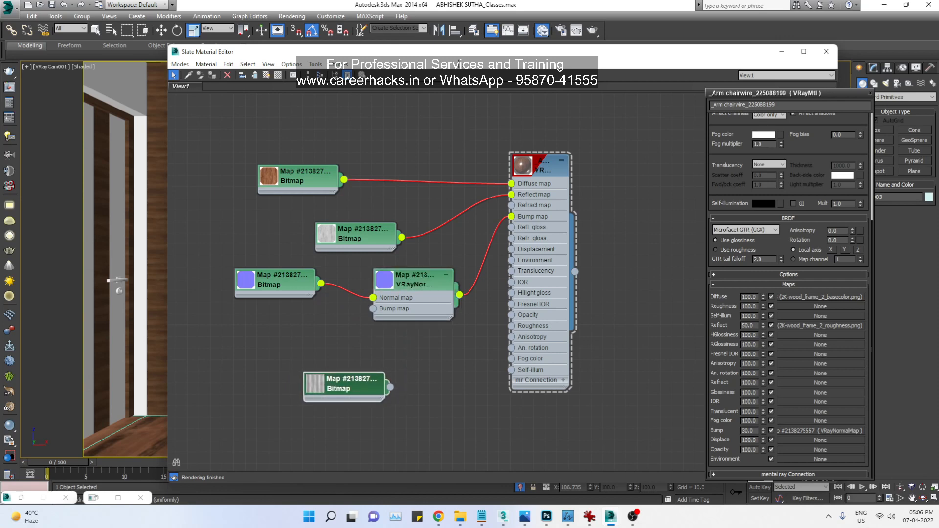
pyautogui.moveTo(459, 54); pyautogui.dragTo(655, 258)
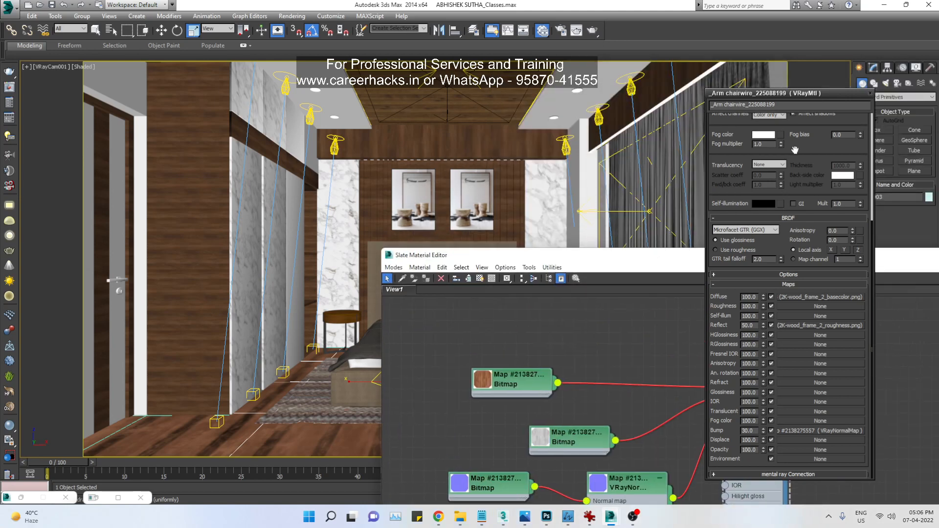
pyautogui.moveTo(853, 95); pyautogui.dragTo(797, 129)
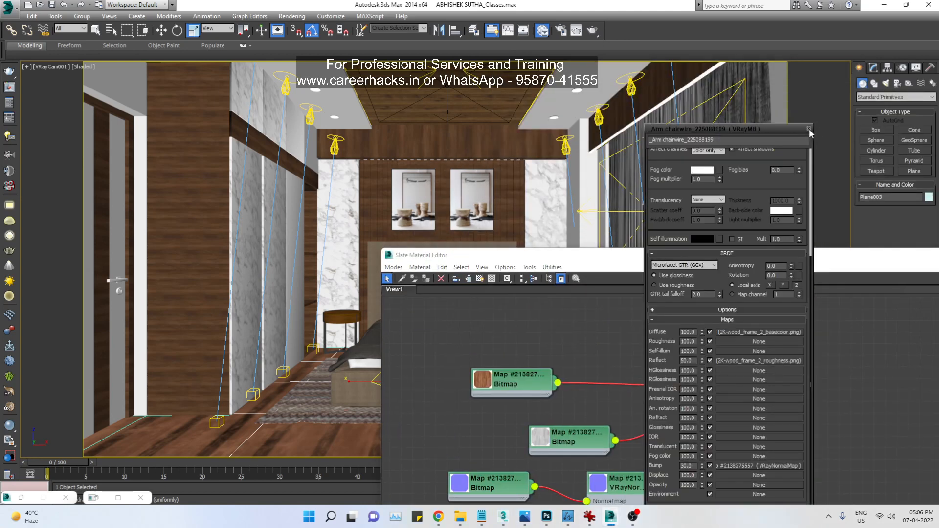
pyautogui.click(817, 128)
# Step: Add a UVW Map modifier to the floor plane and set its mapping type to Box
pyautogui.click(873, 68)
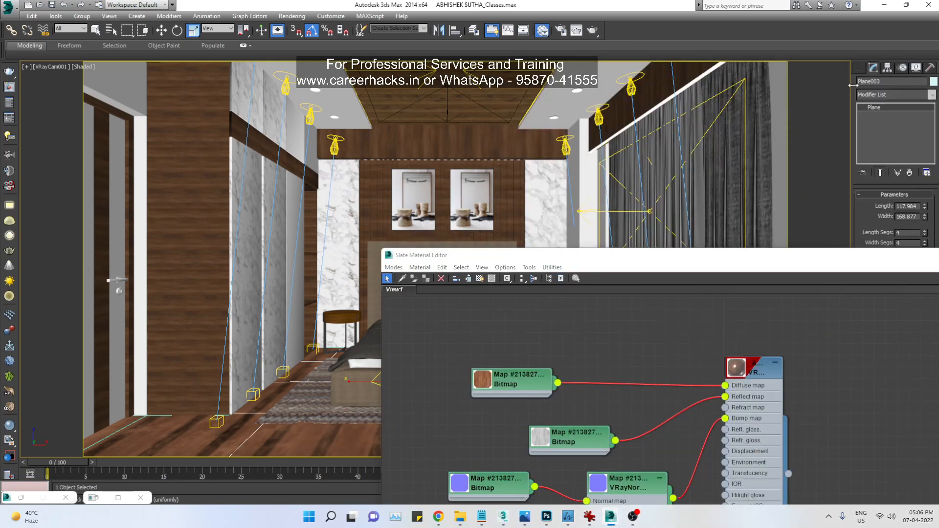
pyautogui.click(876, 96)
pyautogui.press('u')
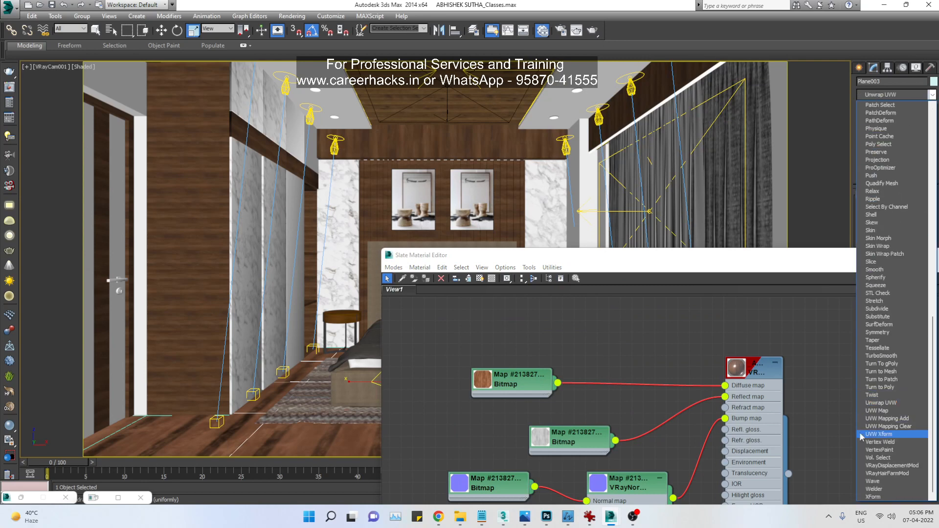
pyautogui.click(869, 411)
pyautogui.moveTo(861, 255); pyautogui.dragTo(771, 466)
pyautogui.click(884, 250)
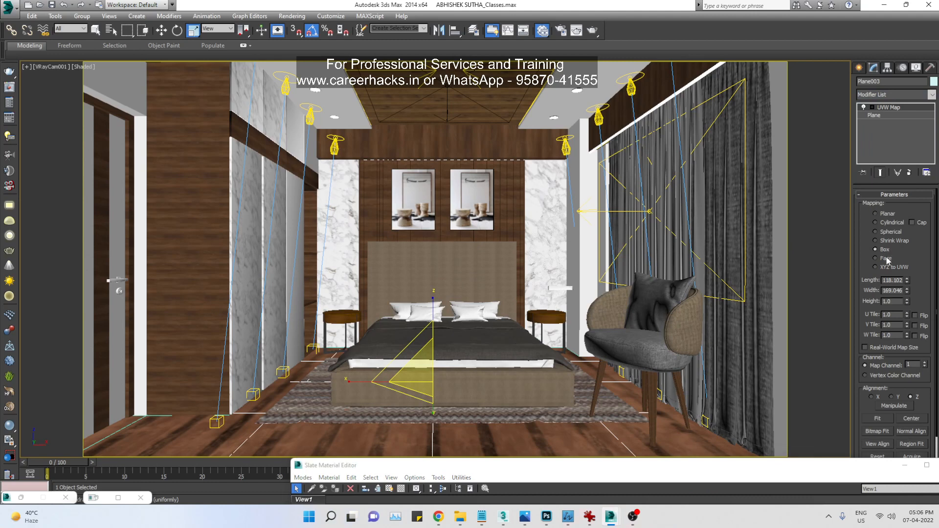
# Step: Set the floor's box mapping length, width and height to 5
pyautogui.rightClick(907, 281)
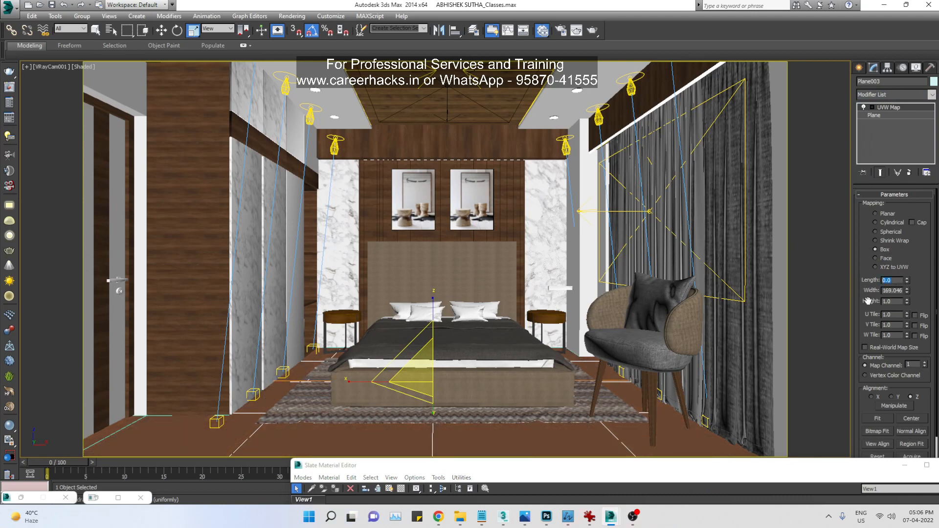
pyautogui.write('5')
pyautogui.press('Tab')
pyautogui.write('5')
pyautogui.press('Tab')
pyautogui.write('5')
# Step: Change the floor's box mapping length, width and height to 10
pyautogui.write('10')
pyautogui.press('Tab')
pyautogui.write('10')
pyautogui.press('Tab')
pyautogui.write('10')
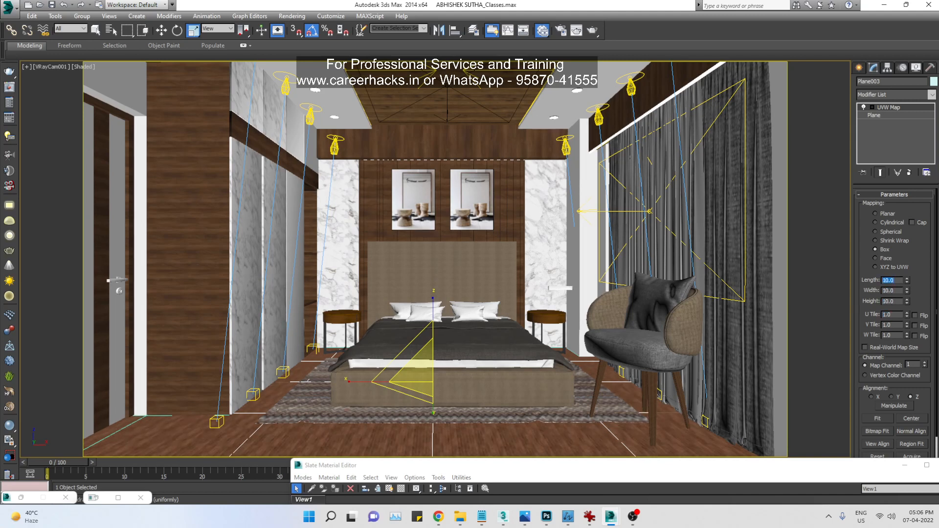
# Step: Enlarge the floor's box mapping to a length, width and height of 50
pyautogui.write('50')
pyautogui.press('Tab')
pyautogui.write('50')
pyautogui.press('Tab')
pyautogui.write('50')
pyautogui.press('Tab')
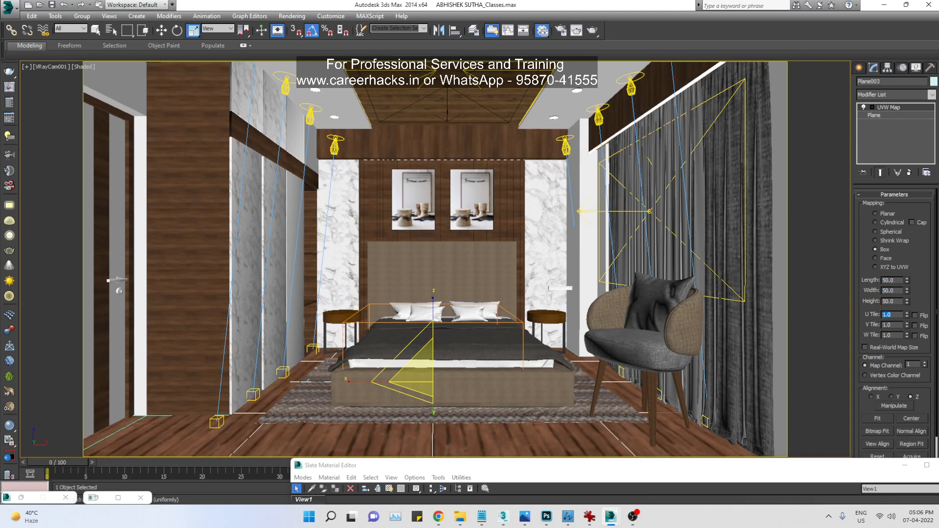
# Step: Enlarge the floor's box mapping to a length, width and height of 60
pyautogui.hotkey('shift', 'Tab')
pyautogui.hotkey('shift', 'Tab')
pyautogui.write('60')
pyautogui.press('Tab')
pyautogui.write('60')
pyautogui.press('Tab')
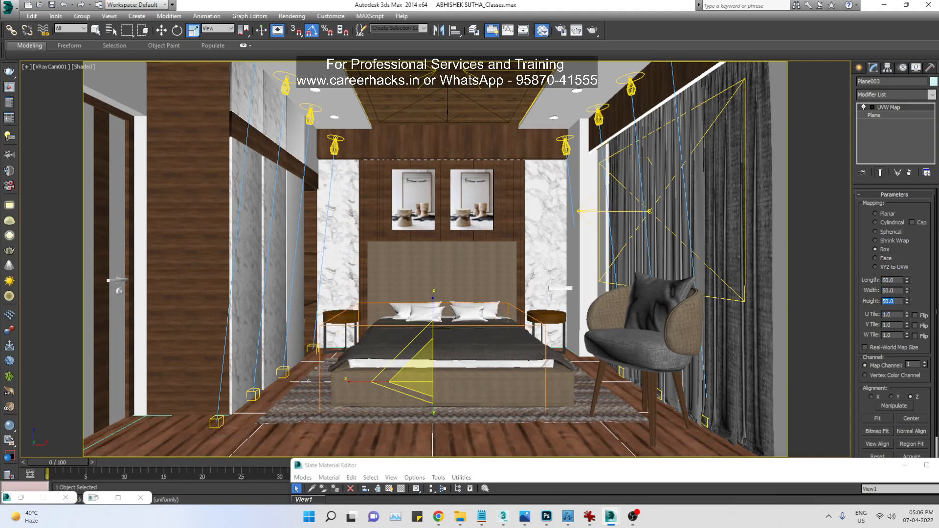
pyautogui.write('60')
pyautogui.press('Tab')
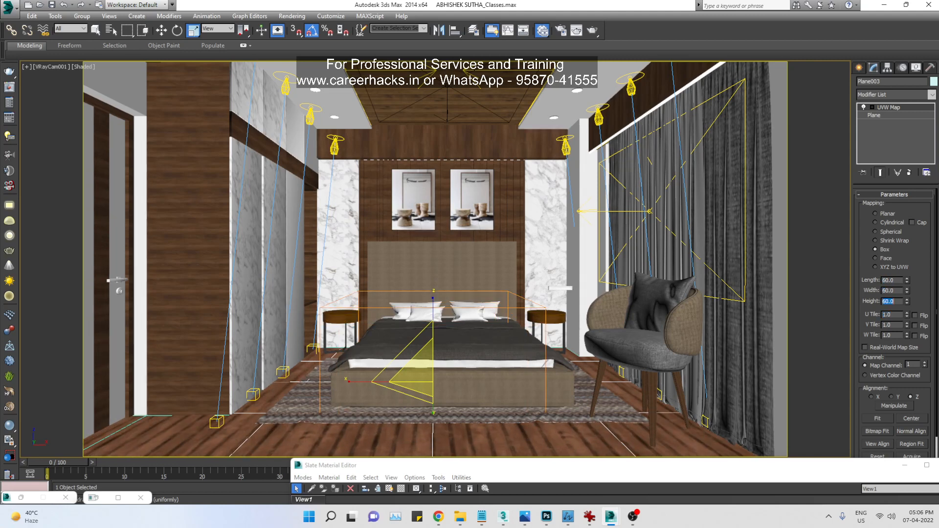
# Step: Set the length, width and height of the floor's box mapping to 70
pyautogui.hotkey('shift', 'Tab')
pyautogui.hotkey('shift', 'Tab')
pyautogui.write('70')
pyautogui.press('Tab')
pyautogui.write('70')
pyautogui.press('Tab')
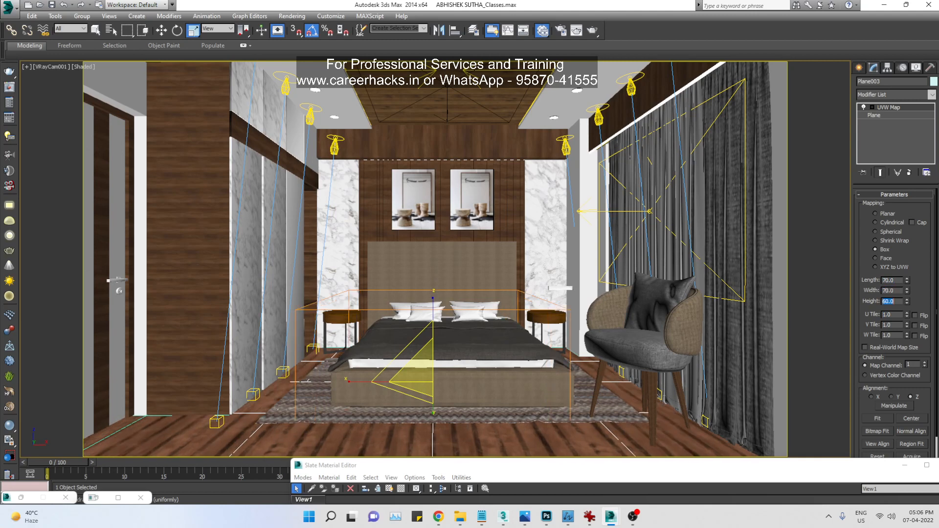
pyautogui.write('70')
pyautogui.press('Tab')
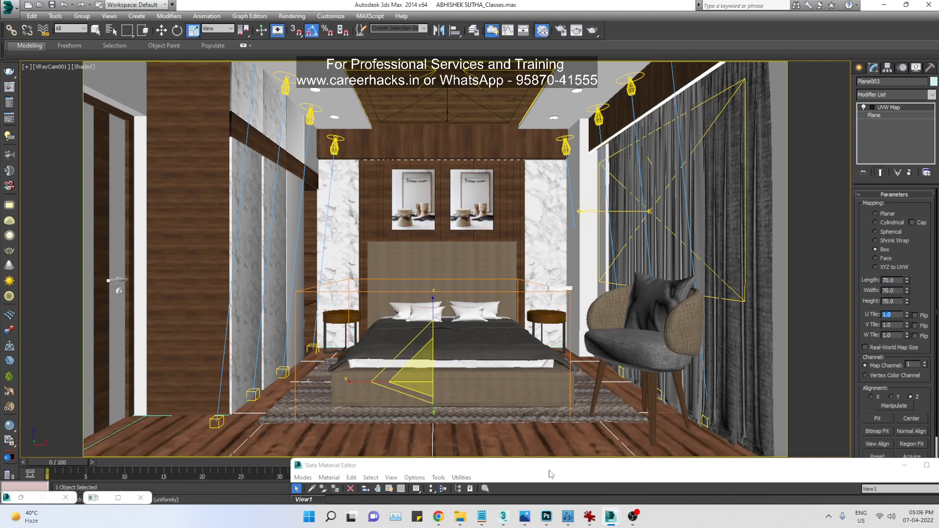
# Step: Bring up the V-Ray frame buffer, mark a render region over the floor in front of the bed, and render it
pyautogui.moveTo(550, 471); pyautogui.dragTo(530, 62)
pyautogui.moveTo(460, 517)
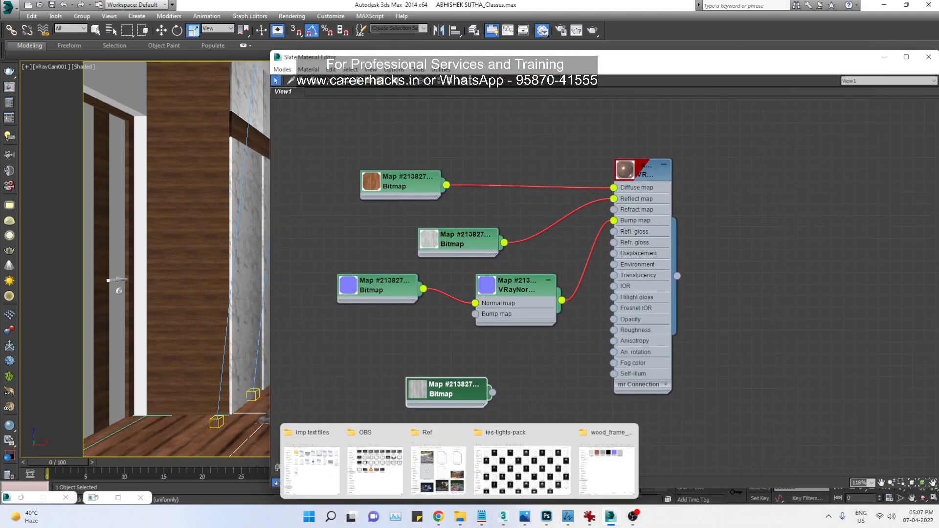
pyautogui.click(104, 500)
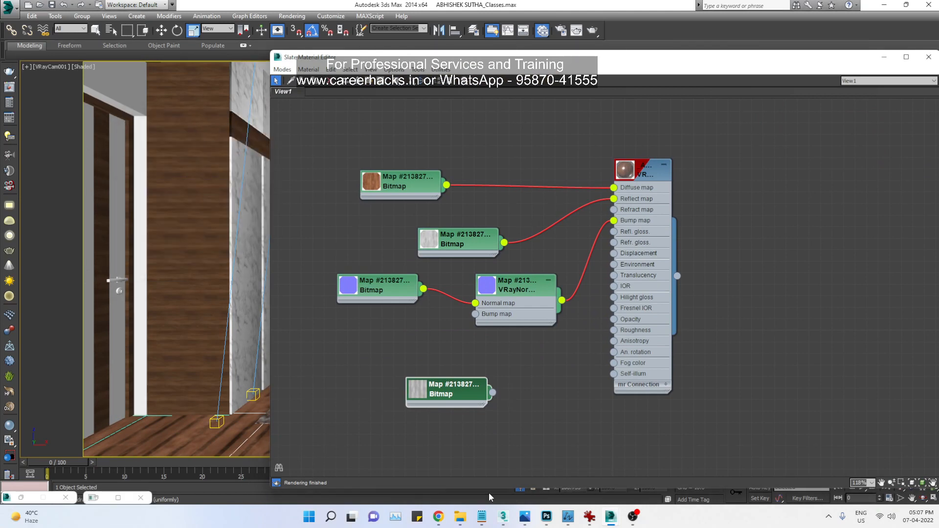
pyautogui.moveTo(610, 518)
pyautogui.click(653, 475)
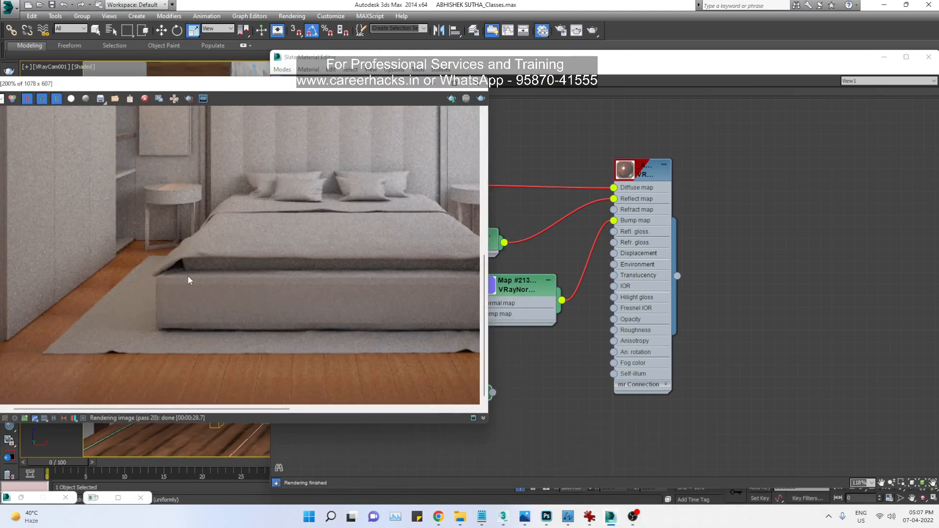
pyautogui.moveTo(277, 301); pyautogui.dragTo(313, 311, button='middle')
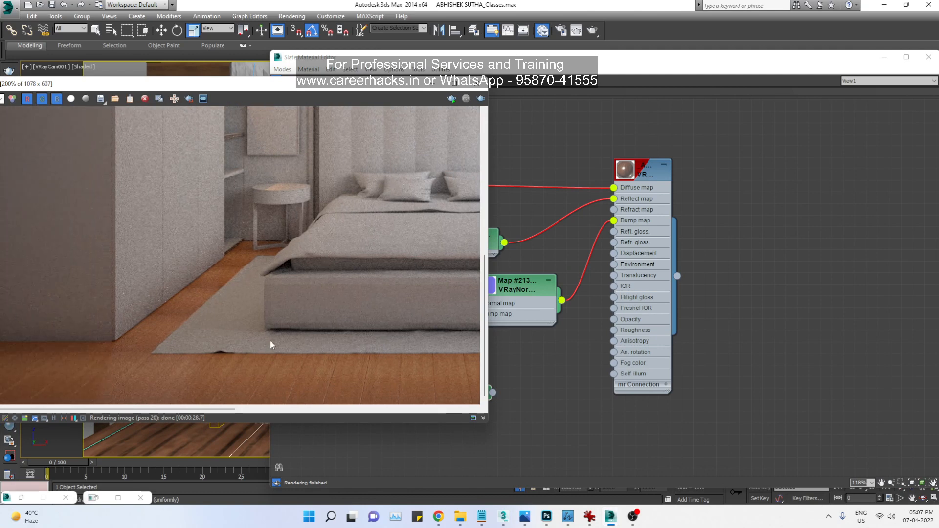
pyautogui.moveTo(171, 88); pyautogui.dragTo(299, 77)
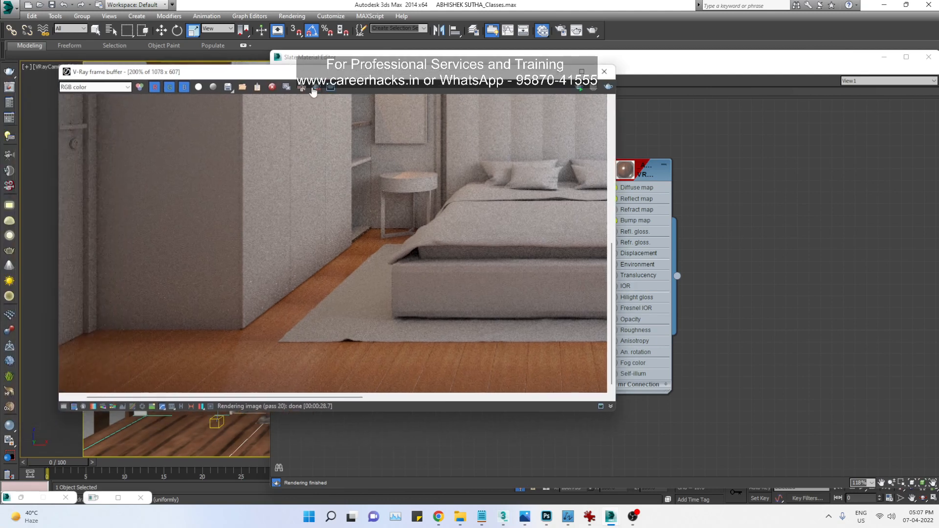
pyautogui.moveTo(103, 322); pyautogui.dragTo(553, 393)
pyautogui.click(580, 86)
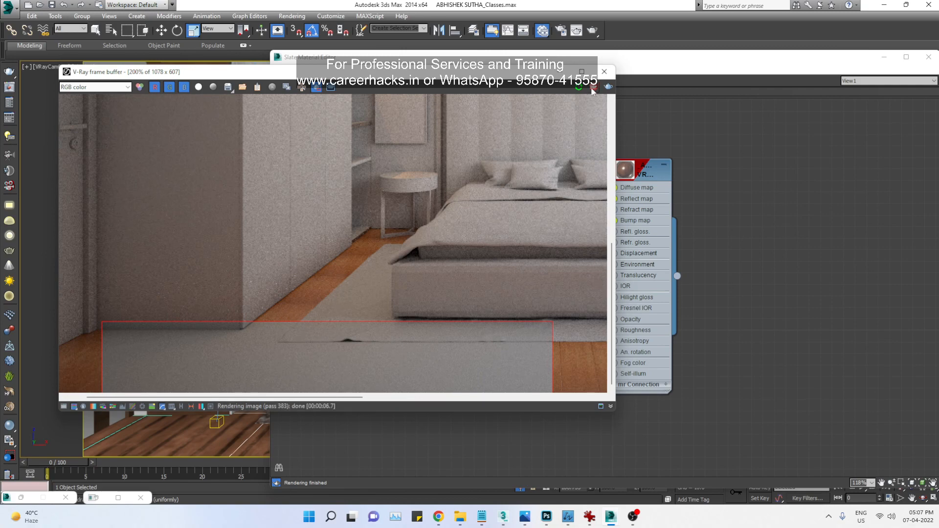
# Step: Close the frame buffer, clear the material editor from the viewport, and rename the floor plane as 001
pyautogui.click(604, 72)
pyautogui.moveTo(569, 61); pyautogui.dragTo(470, 484)
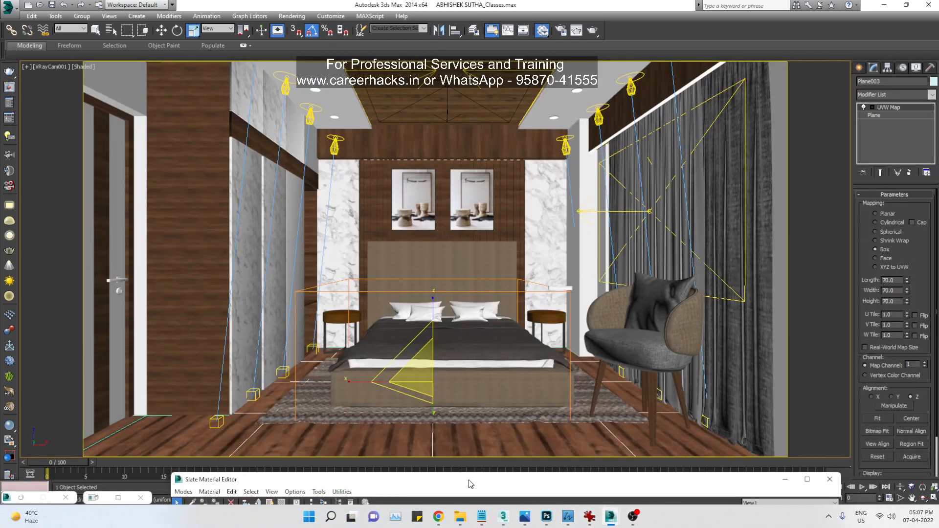
pyautogui.click(881, 82)
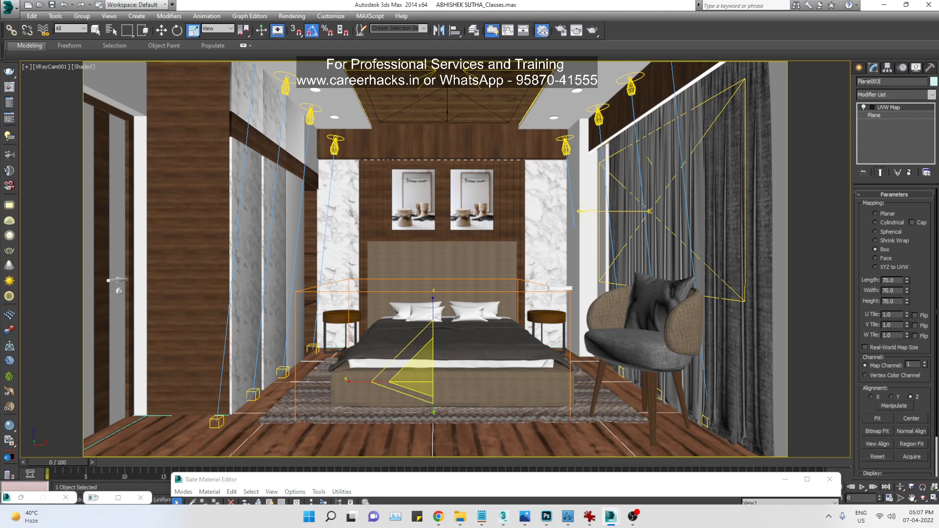
pyautogui.write('0012')
pyautogui.write('001')
# Step: Add object 001 to the exclude list of the V-Ray override material in the render setup
pyautogui.press('F10')
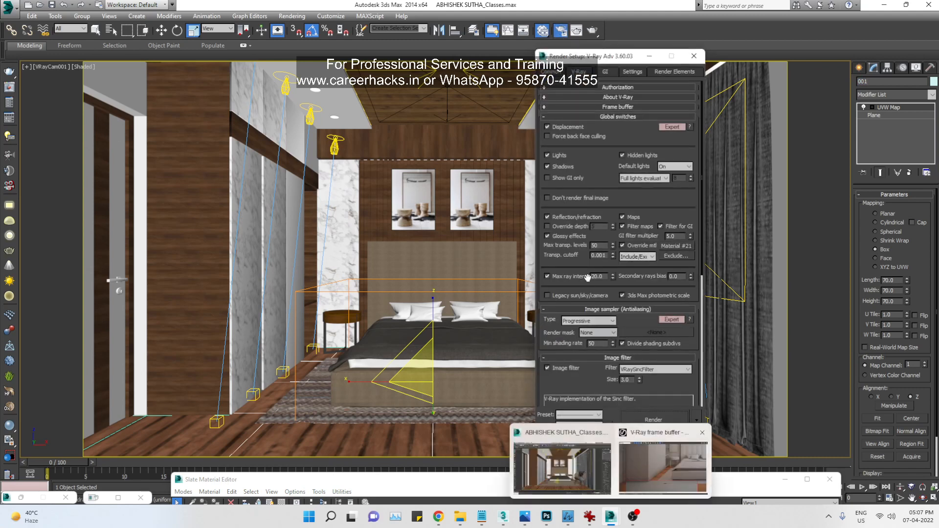
pyautogui.click(673, 258)
pyautogui.click(573, 362)
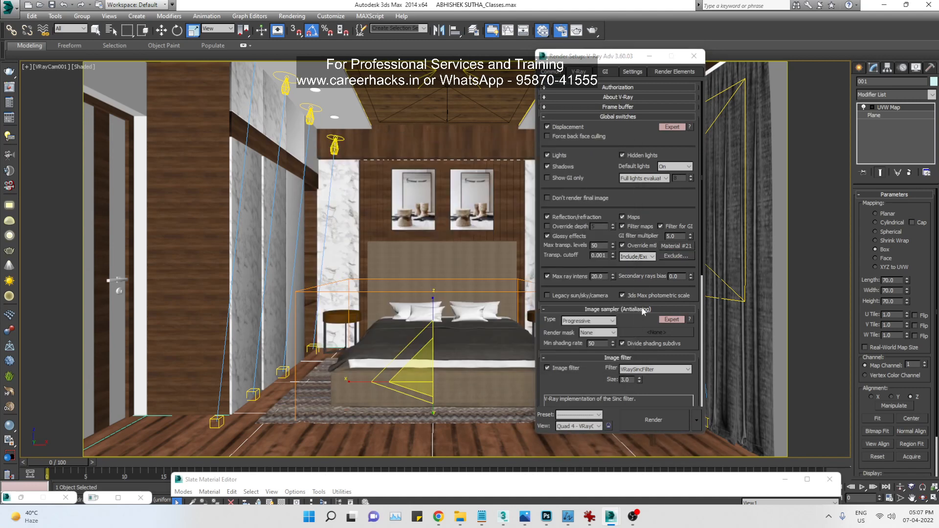
pyautogui.click(681, 258)
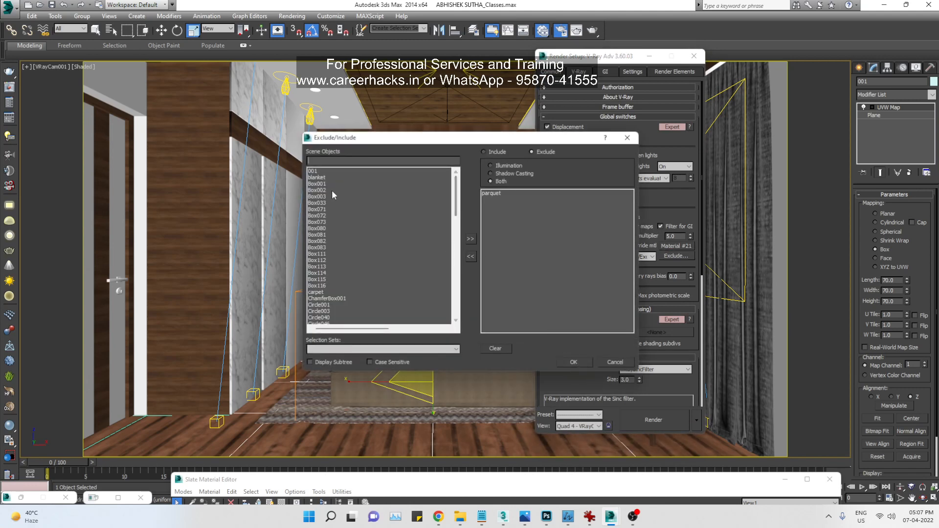
pyautogui.doubleClick(312, 171)
pyautogui.click(573, 362)
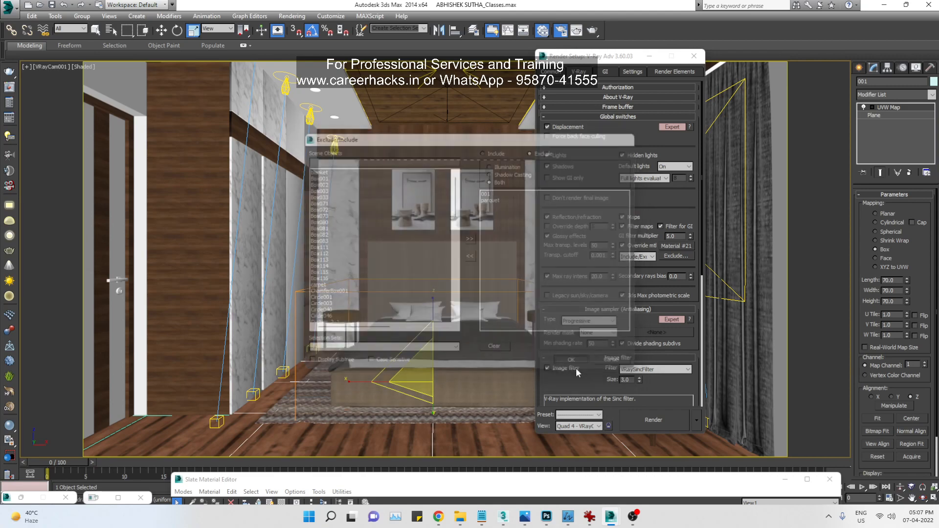
# Step: Re-render the floor region in the V-Ray frame buffer and examine the wood texture up close
pyautogui.moveTo(516, 481); pyautogui.dragTo(524, 425)
pyautogui.click(611, 518)
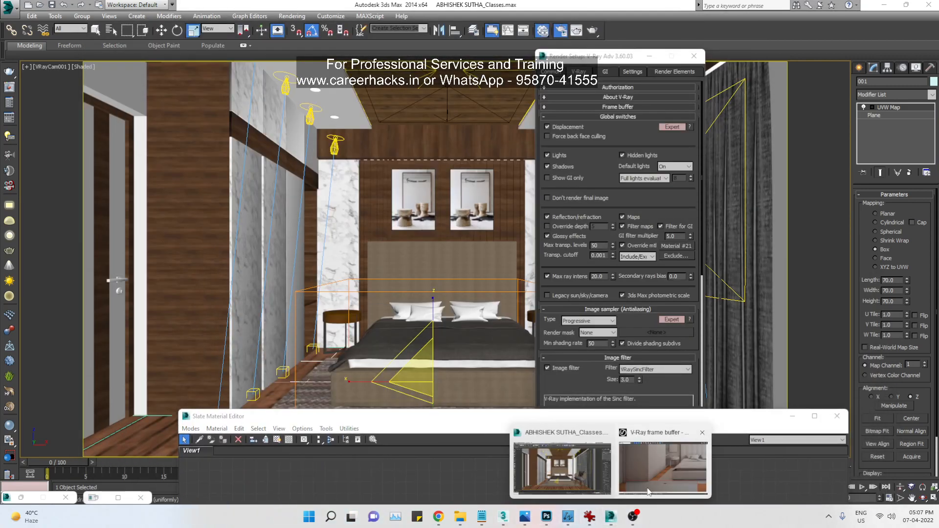
pyautogui.click(650, 485)
pyautogui.click(578, 88)
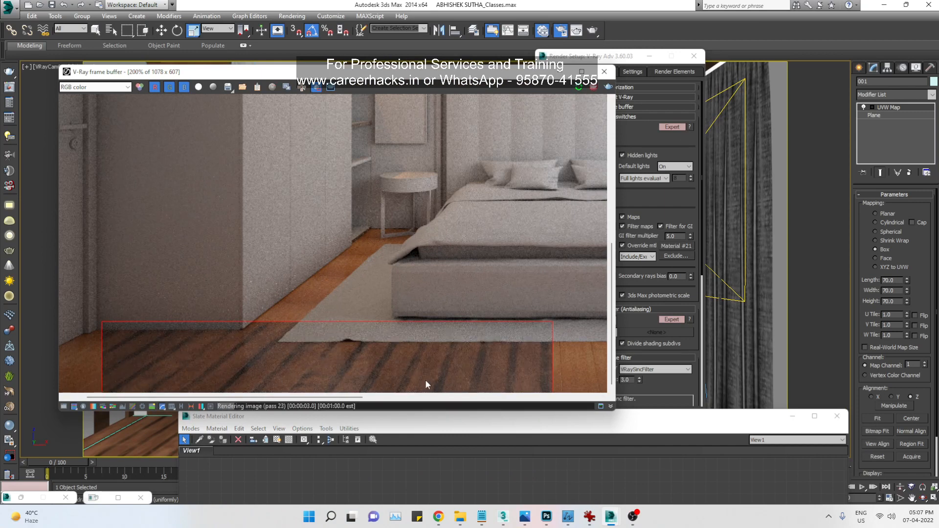
pyautogui.scroll(3, 293, 375)
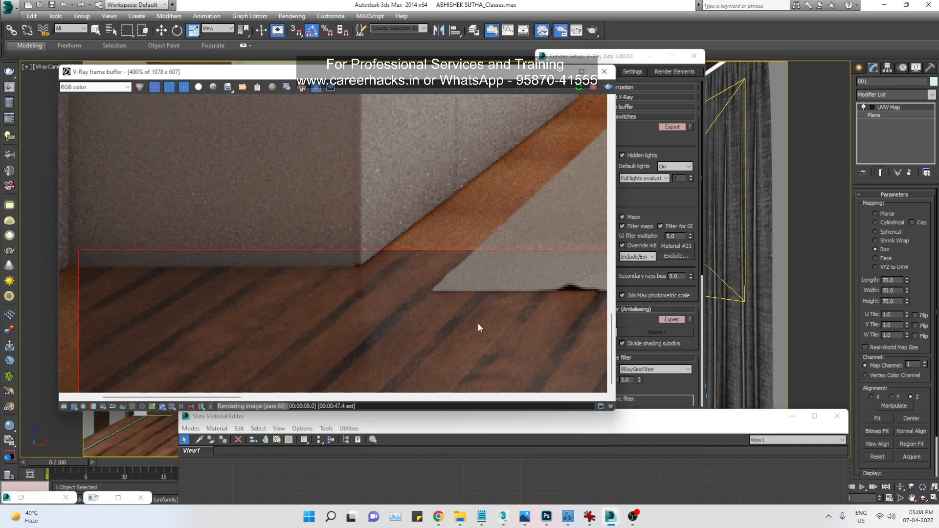
pyautogui.scroll(-1, 504, 355)
pyautogui.moveTo(444, 297); pyautogui.dragTo(417, 169, button='middle')
pyautogui.moveTo(437, 296); pyautogui.dragTo(450, 166, button='middle')
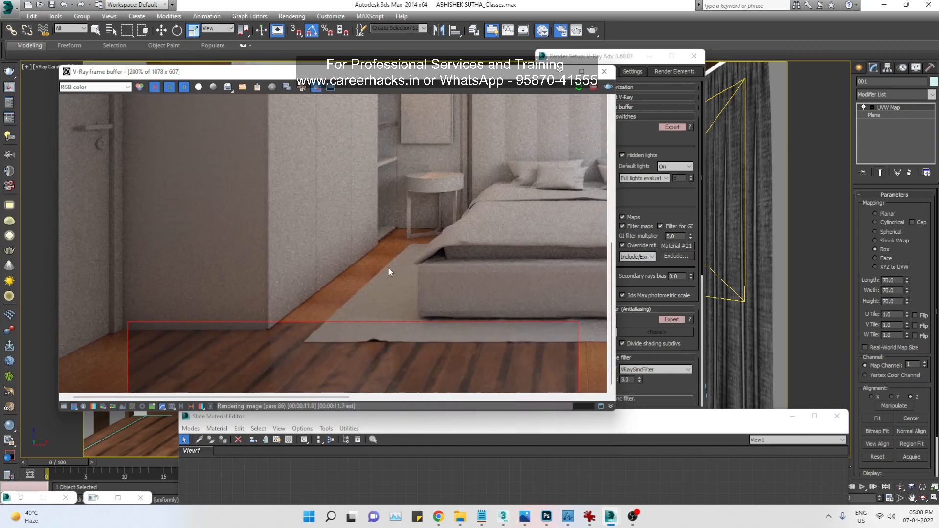
# Step: Render the full frame without a region, and mark a new render region across the lower part covering the bed and floor
pyautogui.click(317, 90)
pyautogui.scroll(-1, 451, 340)
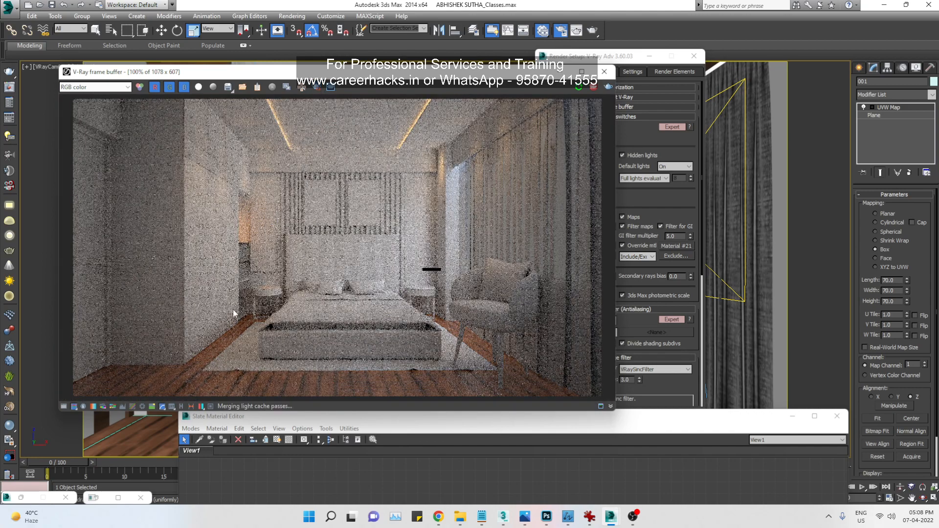
pyautogui.click(317, 89)
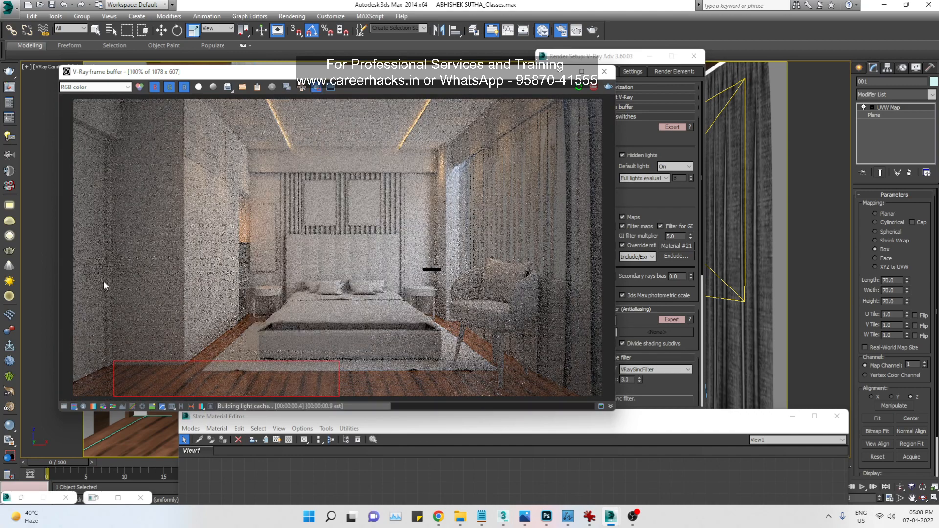
pyautogui.moveTo(93, 295); pyautogui.dragTo(436, 395)
pyautogui.moveTo(467, 432); pyautogui.dragTo(648, 465)
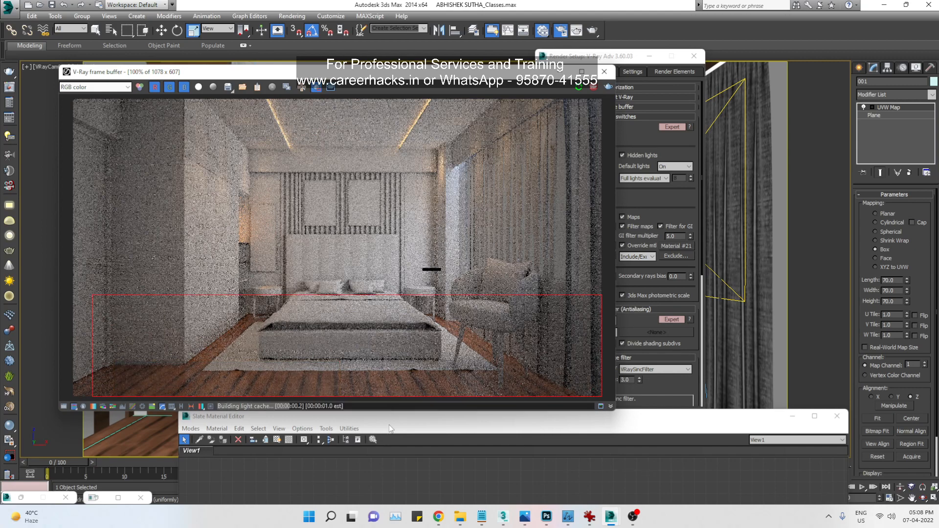
pyautogui.scroll(1, 402, 367)
pyautogui.moveTo(403, 368); pyautogui.dragTo(504, 241, button='middle')
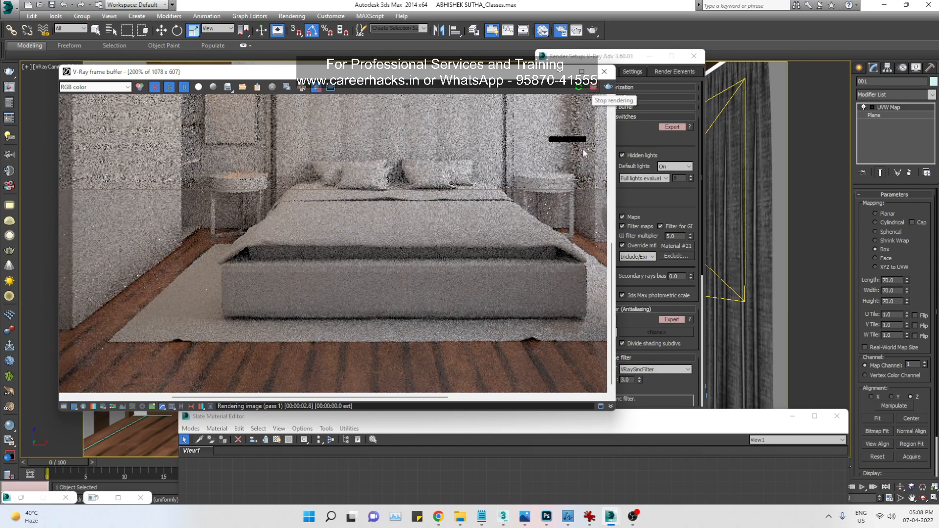
# Step: Connect the height bitmap to the Displacement input of the VRayMtl node in the material editor
pyautogui.moveTo(607, 424); pyautogui.dragTo(678, 54)
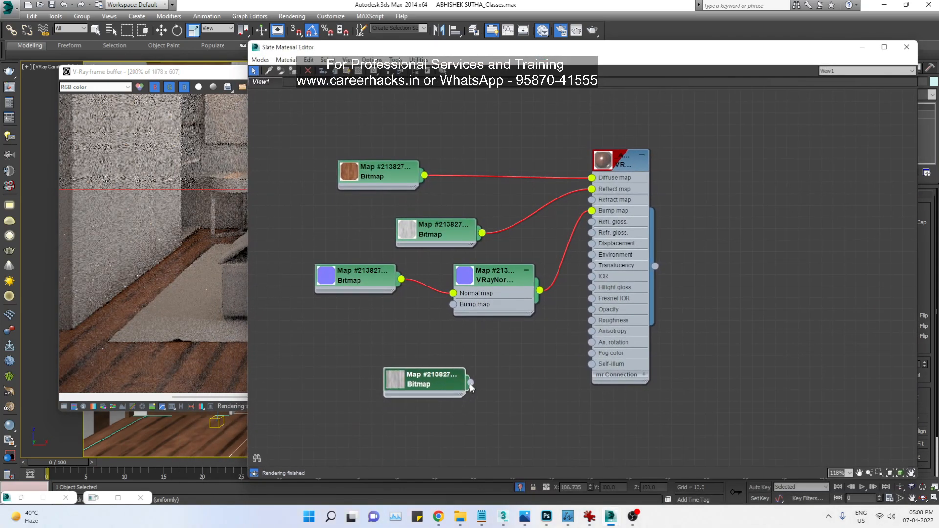
pyautogui.moveTo(471, 383); pyautogui.dragTo(592, 243)
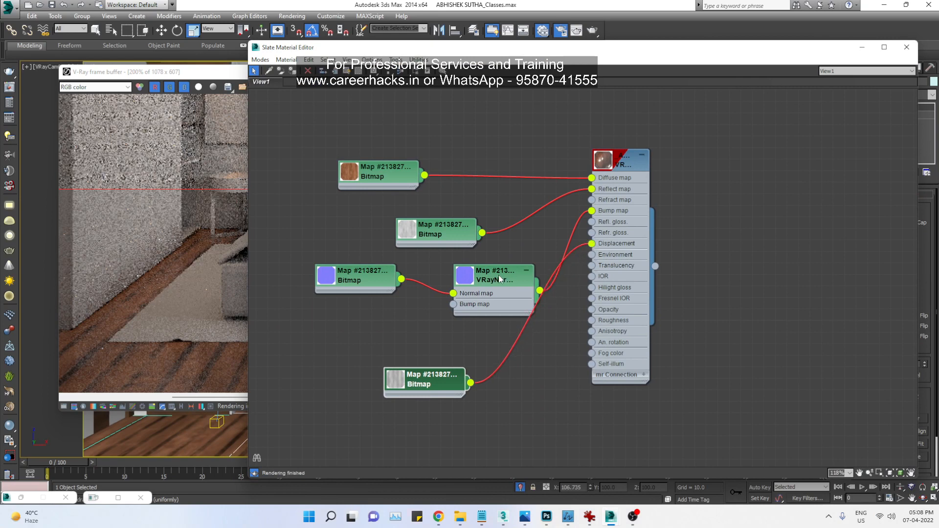
# Step: Spread out the normal bitmap and VRayNormalMap nodes so the connections are readable, and test-render the region with the height displacement
pyautogui.moveTo(500, 278); pyautogui.dragTo(488, 268)
pyautogui.moveTo(368, 279); pyautogui.dragTo(299, 279)
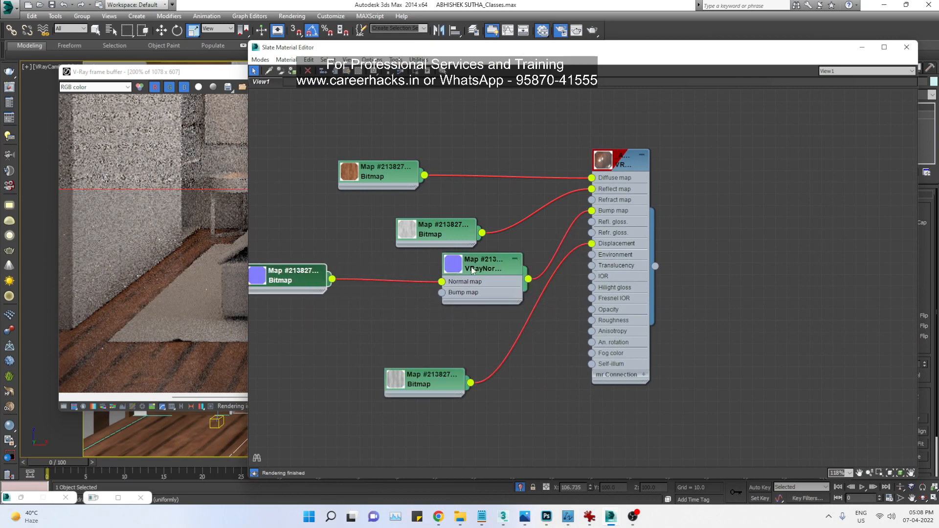
pyautogui.moveTo(473, 270); pyautogui.dragTo(402, 293)
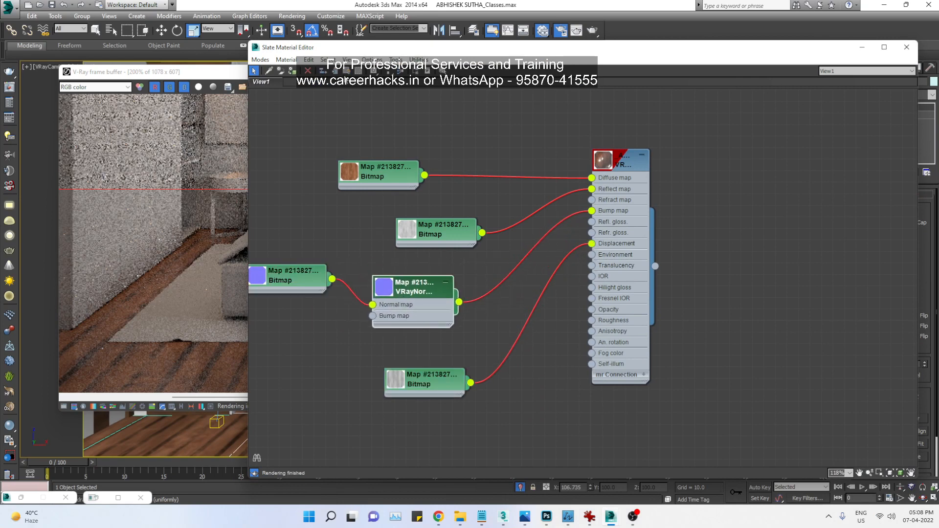
pyautogui.click(183, 74)
pyautogui.click(579, 89)
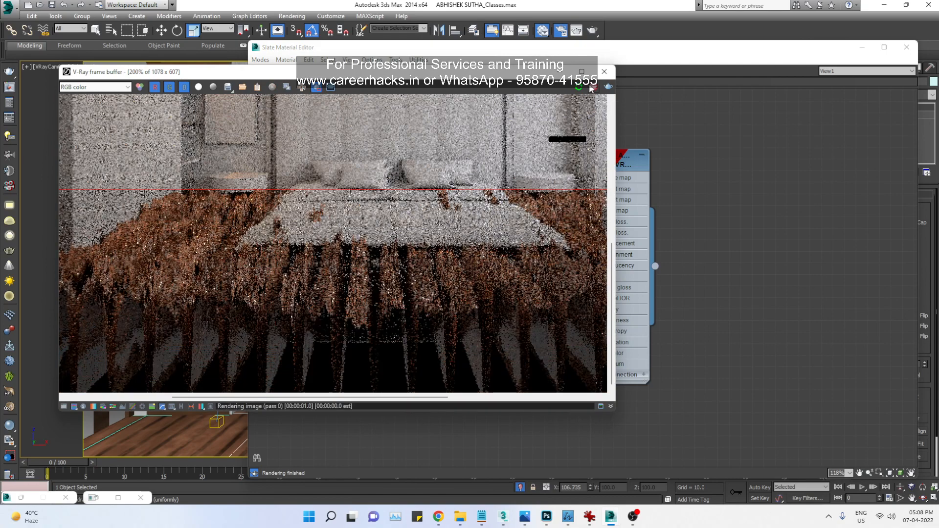
# Step: Set the VRayMtl's Displace amount to 1.0, re-render the region, and inspect the floor near the rug up close
pyautogui.doubleClick(622, 182)
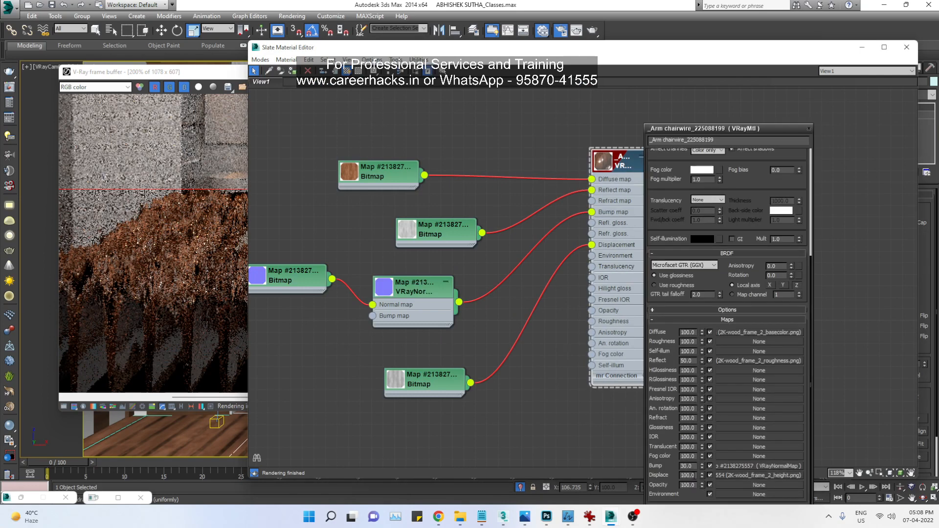
pyautogui.doubleClick(687, 475)
pyautogui.write('1')
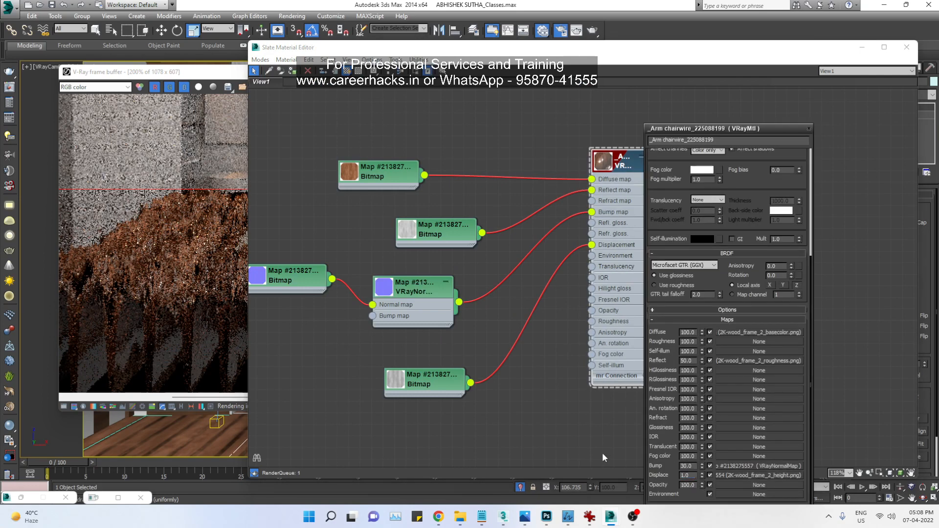
pyautogui.click(155, 156)
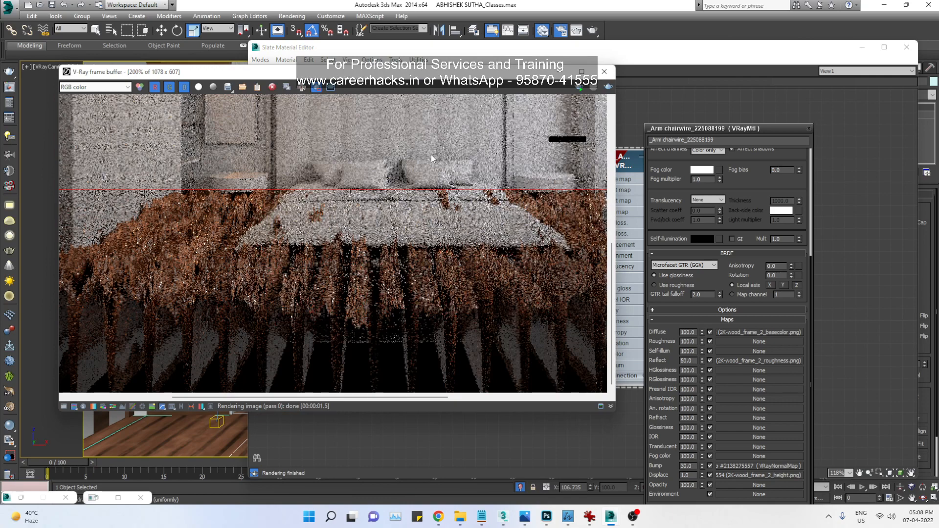
pyautogui.click(577, 87)
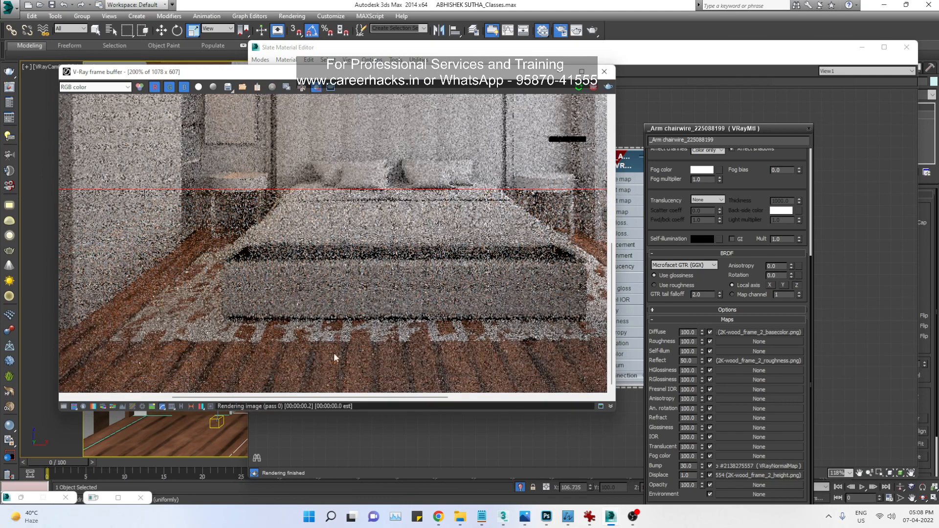
pyautogui.scroll(1, 275, 360)
pyautogui.moveTo(274, 359); pyautogui.dragTo(437, 294, button='middle')
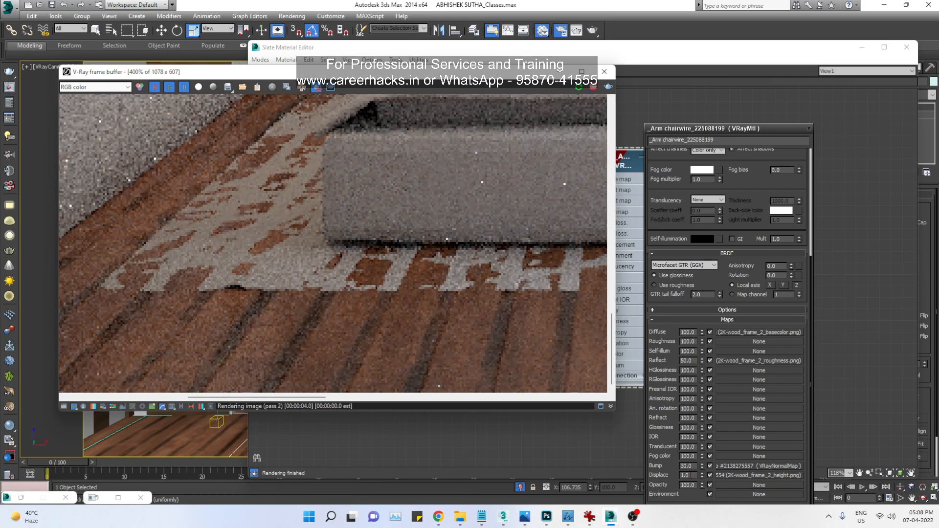
# Step: Set the Displace amount to 0.5 and examine the wood grooves and rug edge in the updated region render
pyautogui.moveTo(691, 474); pyautogui.dragTo(640, 474)
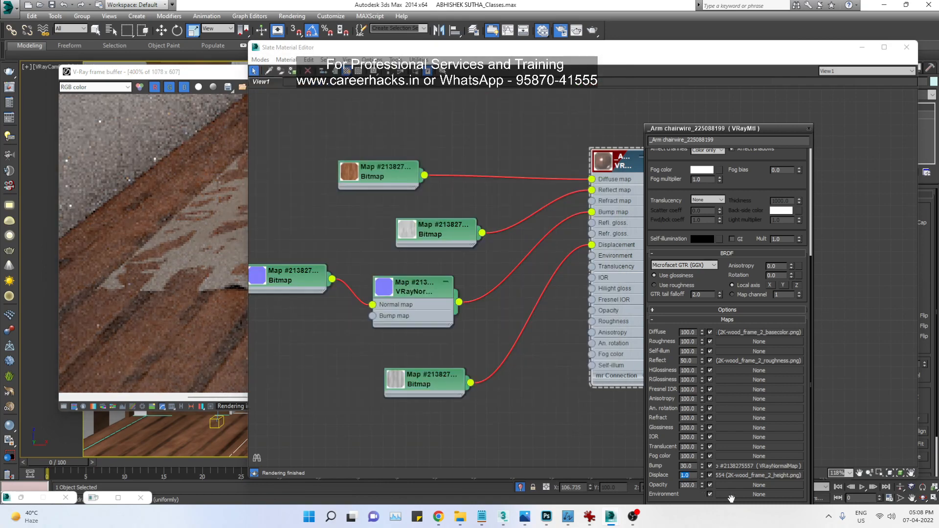
pyautogui.click(153, 290)
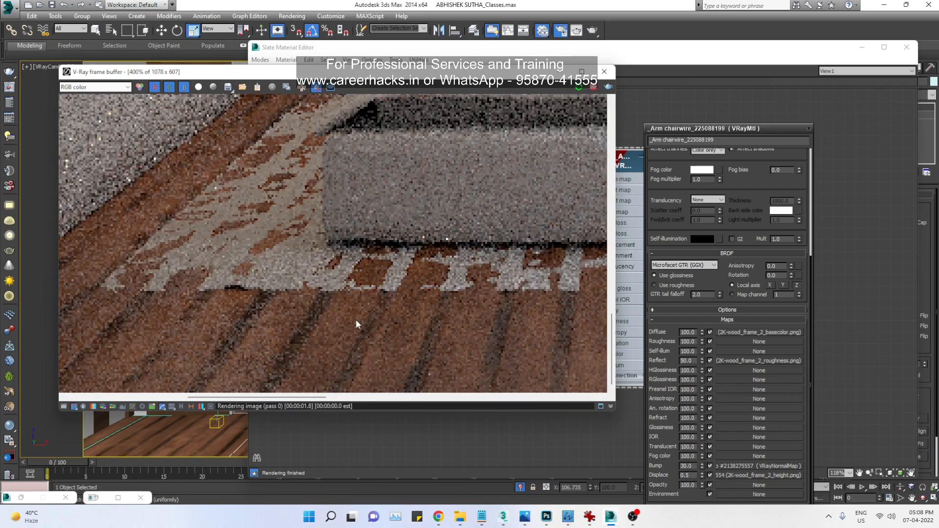
pyautogui.moveTo(517, 353); pyautogui.dragTo(410, 342, button='middle')
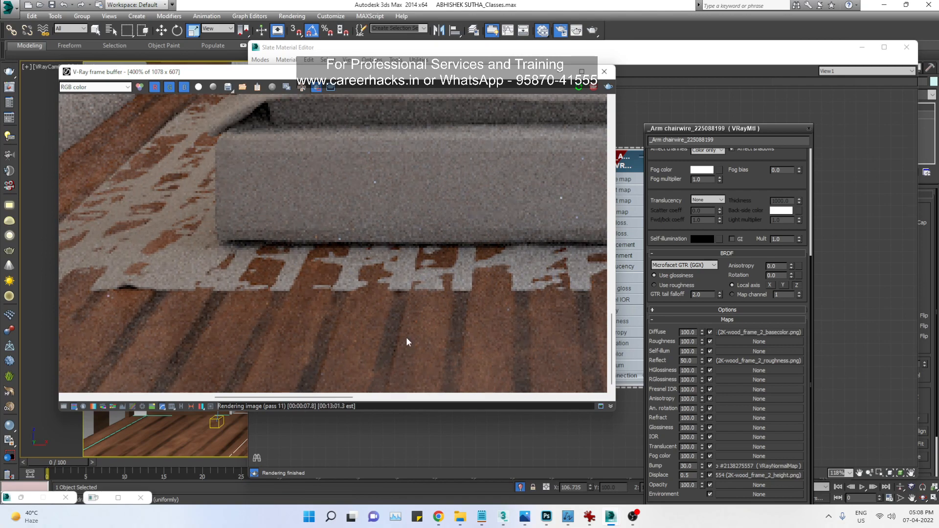
pyautogui.scroll(-1, 506, 379)
pyautogui.moveTo(390, 364); pyautogui.dragTo(341, 250, button='middle')
pyautogui.scroll(1, 162, 351)
pyautogui.moveTo(162, 350); pyautogui.dragTo(299, 258, button='middle')
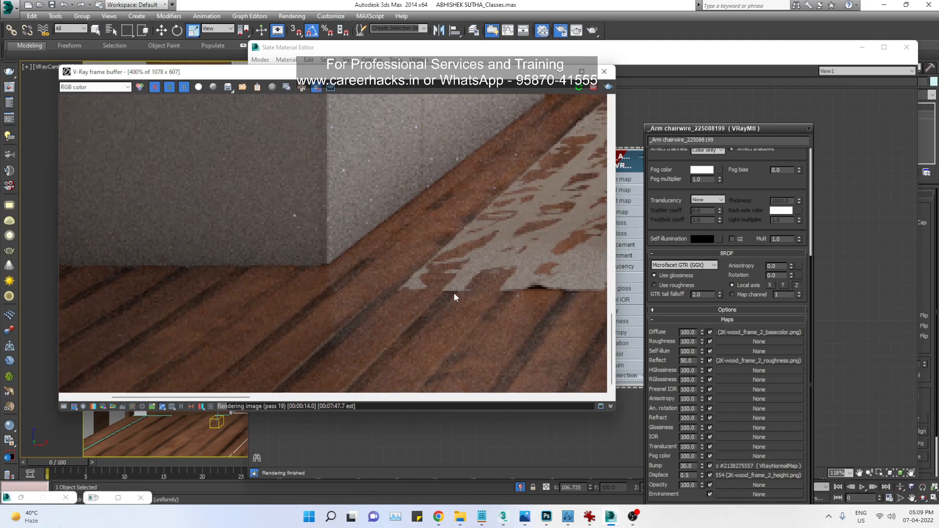
# Step: Set the material's Displace amount to 1.0 and refresh the region render
pyautogui.moveTo(694, 476); pyautogui.dragTo(655, 471)
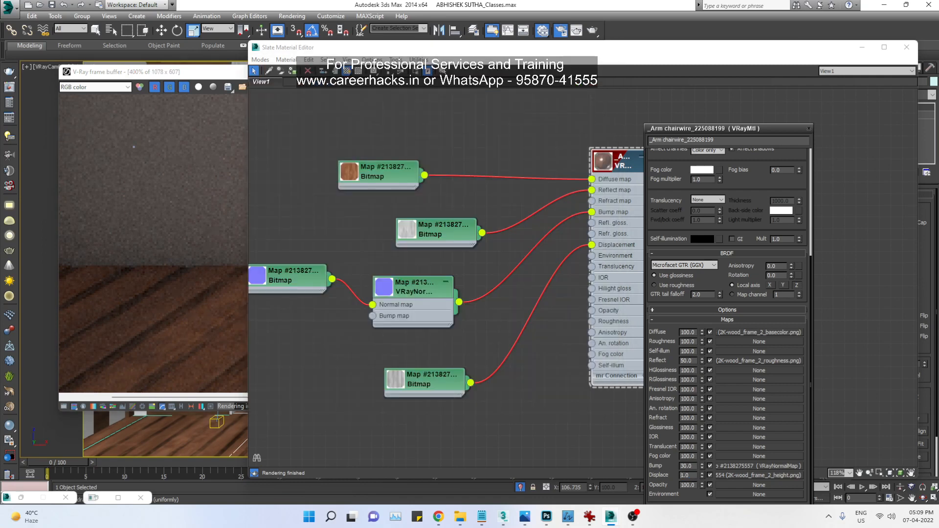
pyautogui.click(198, 319)
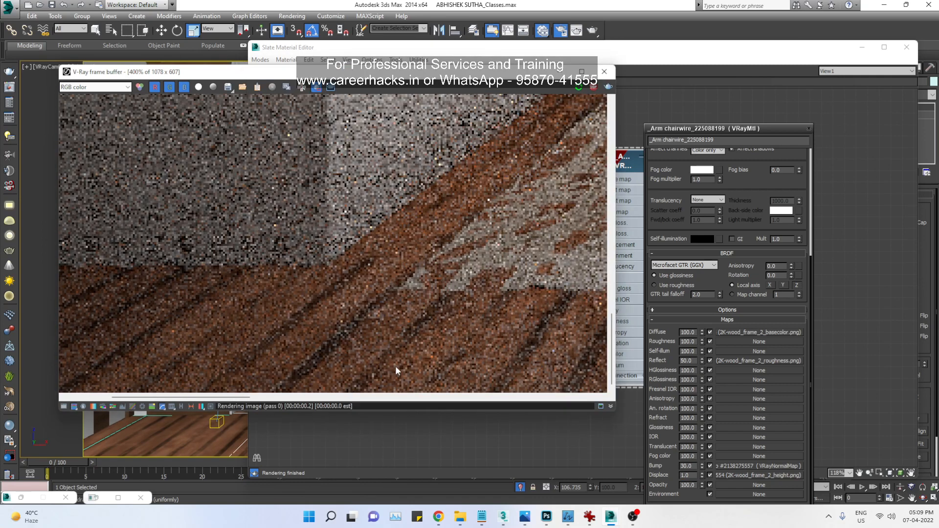
# Step: Examine the displaced wood planks along the rug, bed and chair in the region render, and stop the render
pyautogui.moveTo(430, 359); pyautogui.dragTo(241, 290, button='middle')
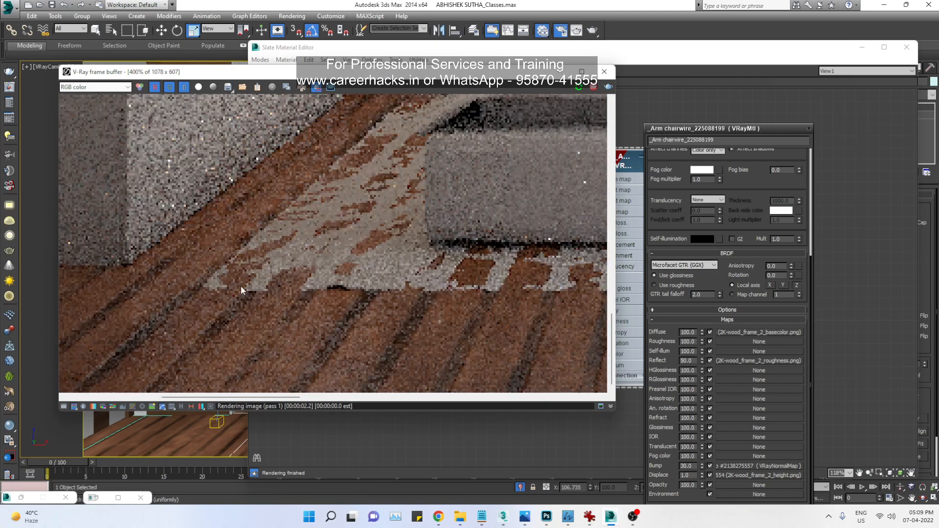
pyautogui.moveTo(429, 313); pyautogui.dragTo(183, 295, button='middle')
pyautogui.moveTo(449, 335); pyautogui.dragTo(411, 331, button='middle')
pyautogui.moveTo(223, 324); pyautogui.dragTo(325, 327, button='middle')
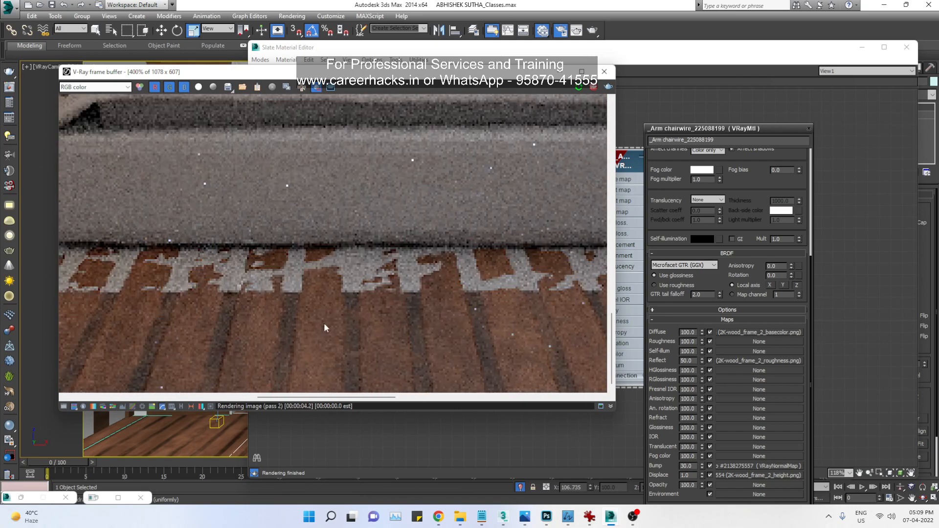
pyautogui.moveTo(452, 299); pyautogui.dragTo(380, 298, button='middle')
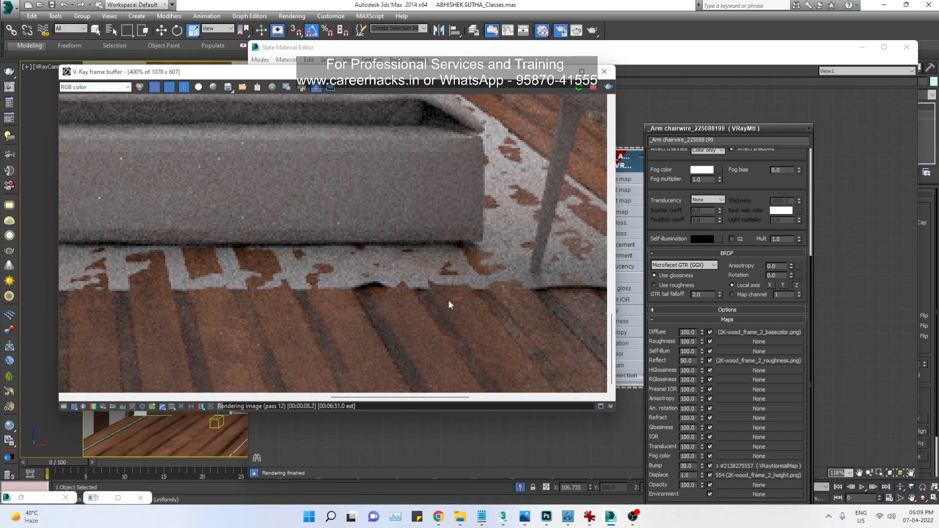
pyautogui.moveTo(565, 333); pyautogui.dragTo(386, 332, button='middle')
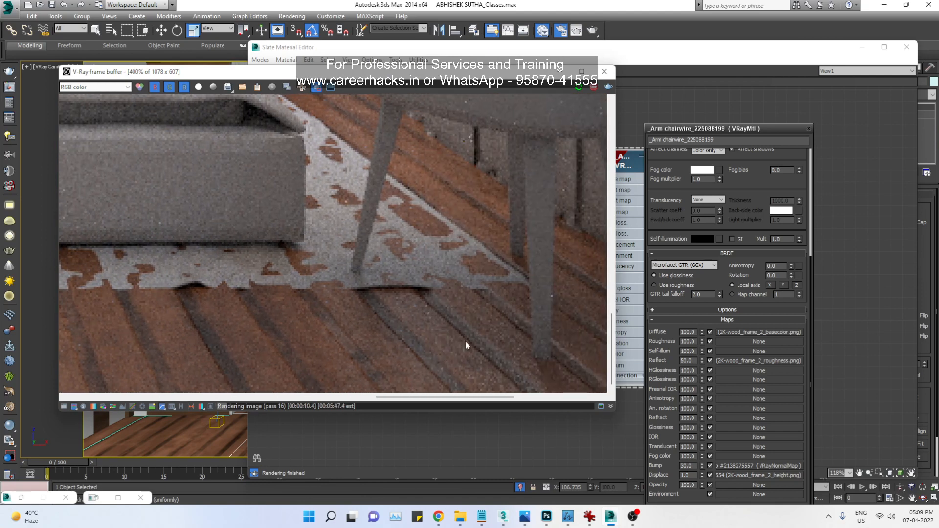
pyautogui.moveTo(73, 324); pyautogui.dragTo(395, 197, button='middle')
pyautogui.scroll(-1, 427, 353)
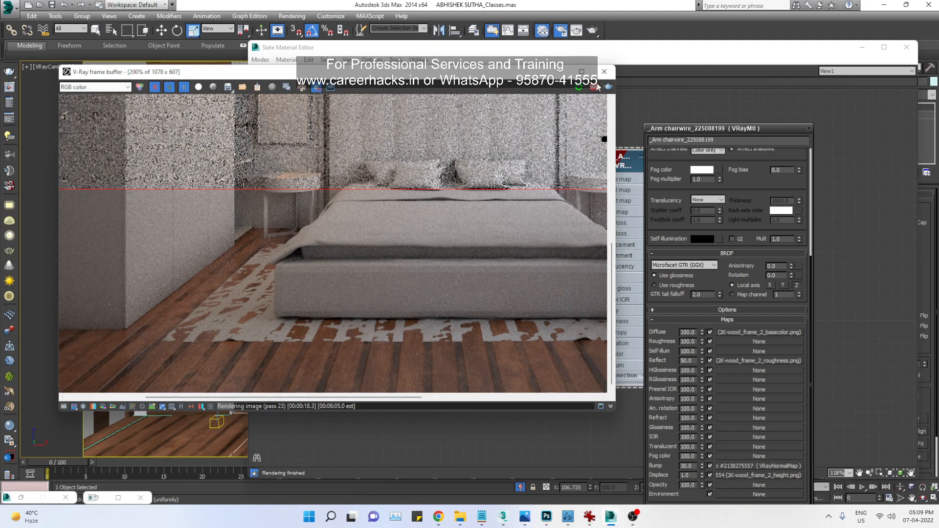
pyautogui.scroll(-1, 468, 323)
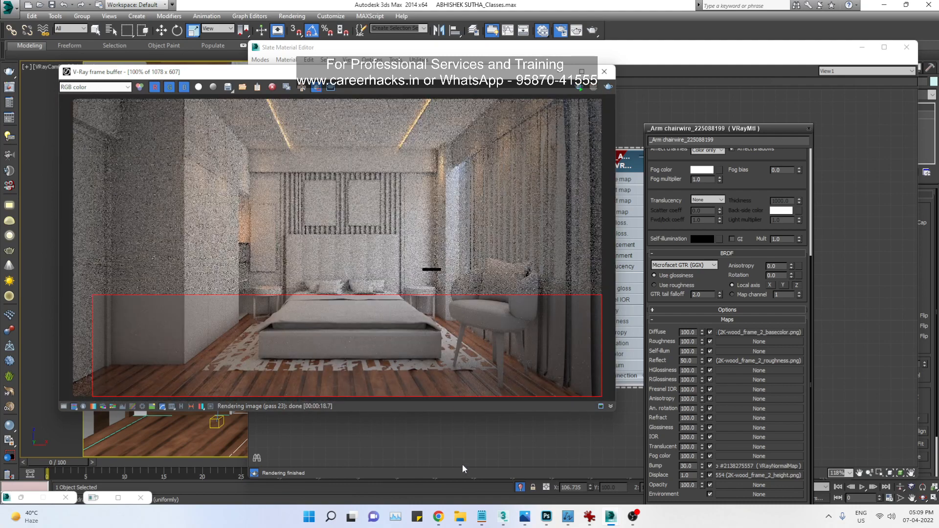
# Step: Switch to the sharetextures.com texture listing in Chrome and open the Fabric category
pyautogui.click(438, 516)
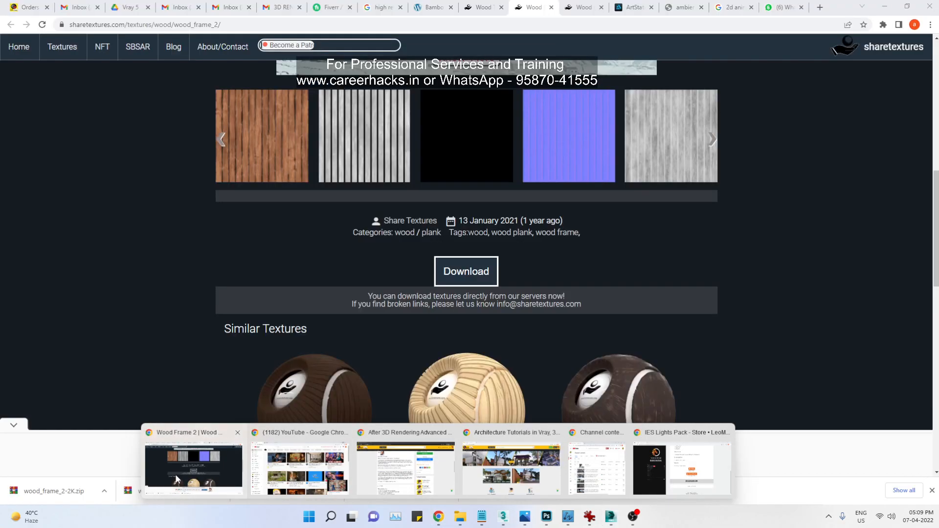
pyautogui.click(178, 480)
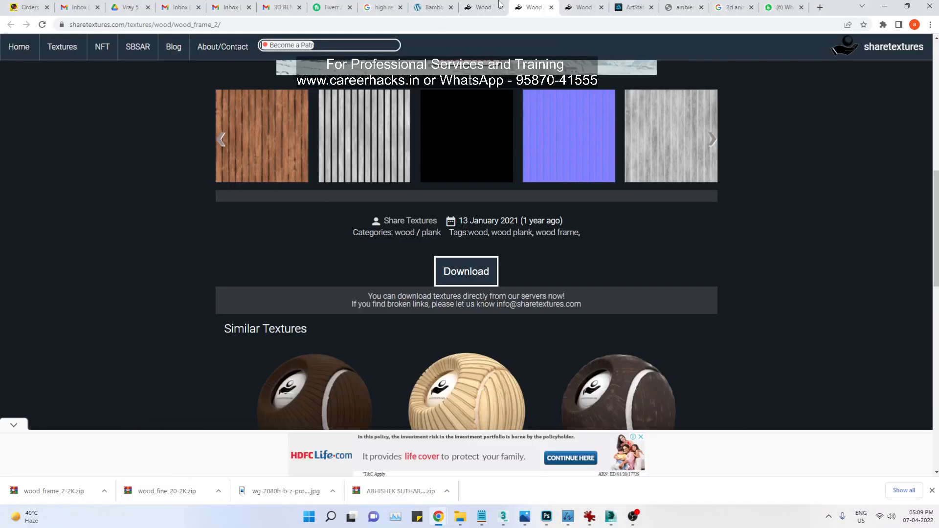
pyautogui.click(485, 8)
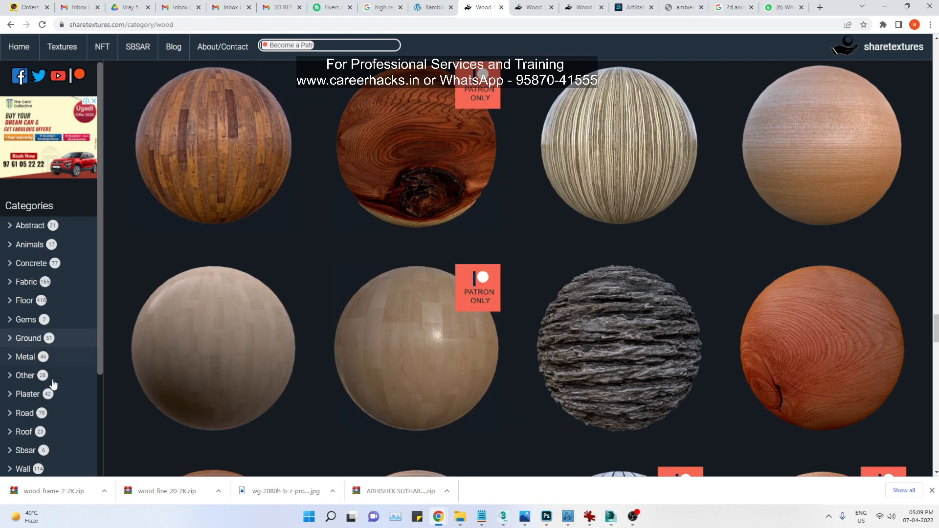
pyautogui.click(28, 288)
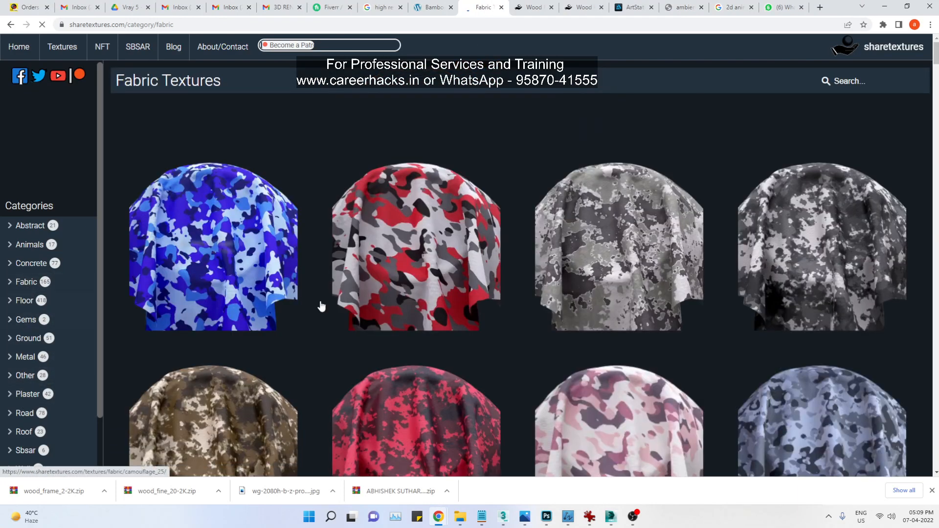
# Step: Browse the Fabric textures, examining the camouflage, patterned, velvet and leather previews
pyautogui.scroll(-7, 849, 331)
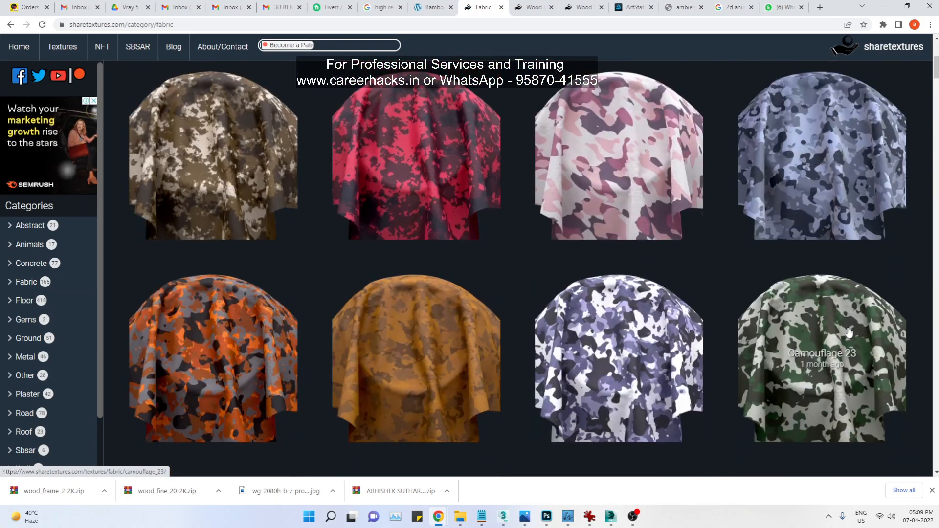
pyautogui.scroll(-8, 848, 333)
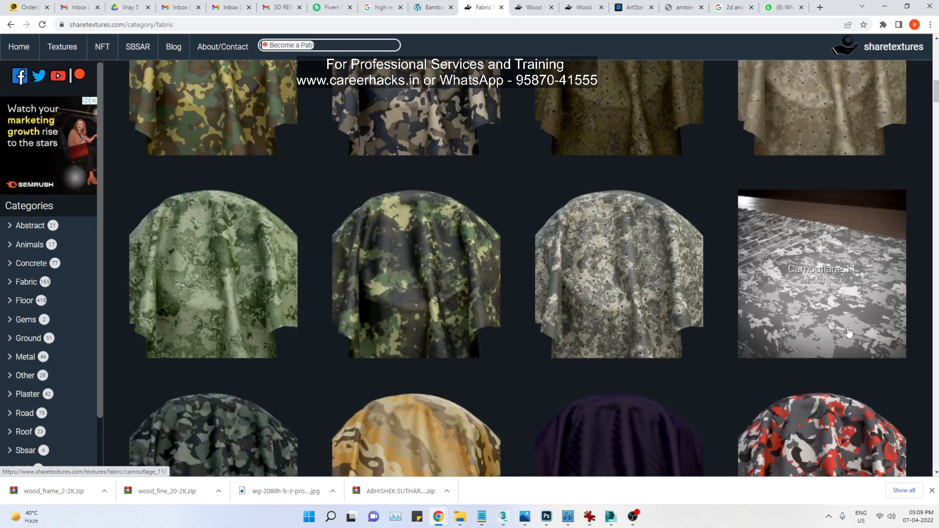
pyautogui.scroll(-8, 849, 332)
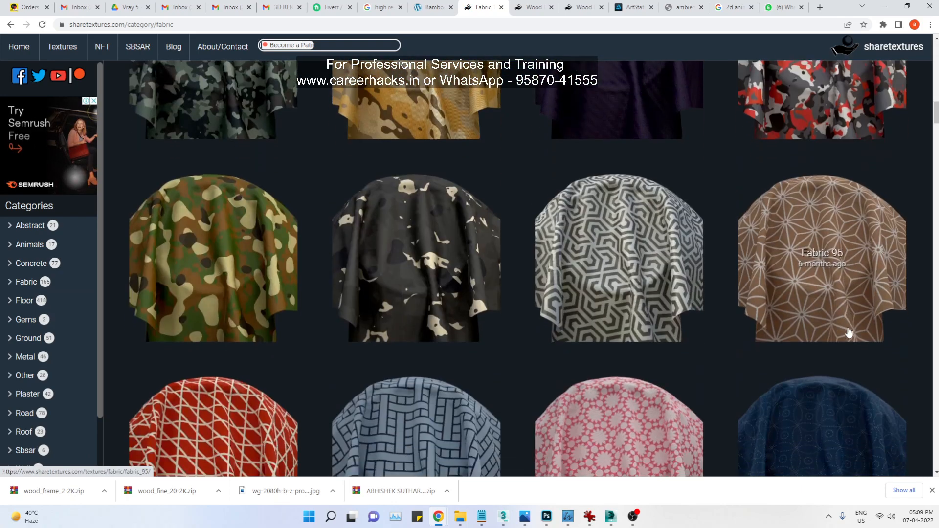
pyautogui.scroll(-8, 849, 332)
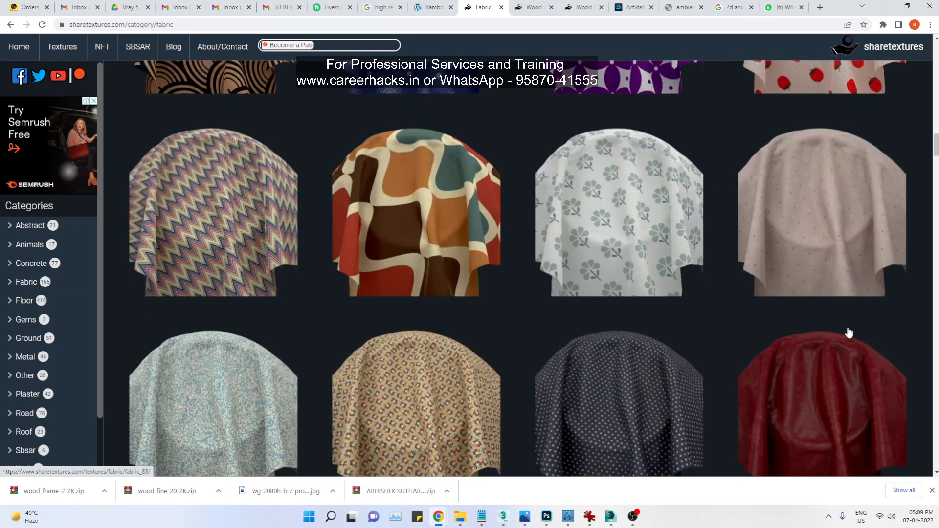
pyautogui.scroll(-4, 849, 332)
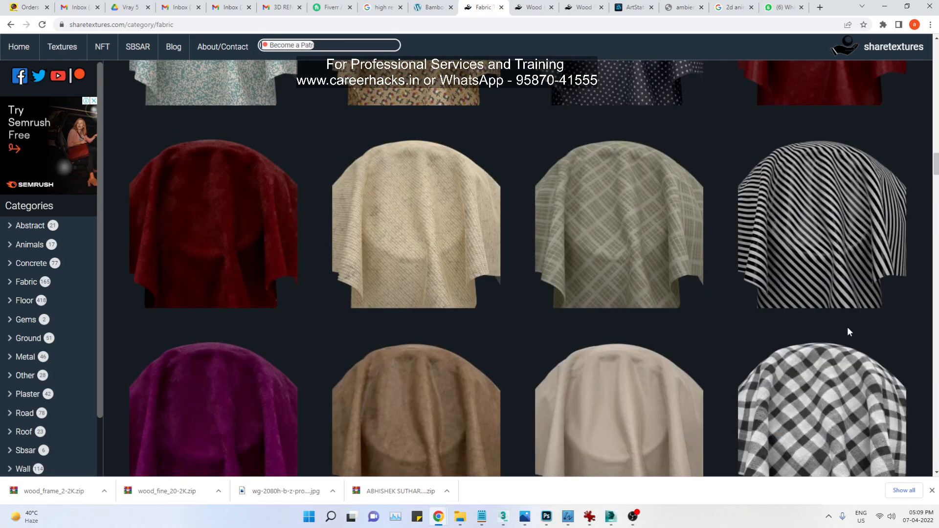
pyautogui.scroll(3, 847, 327)
pyautogui.scroll(-3, 681, 357)
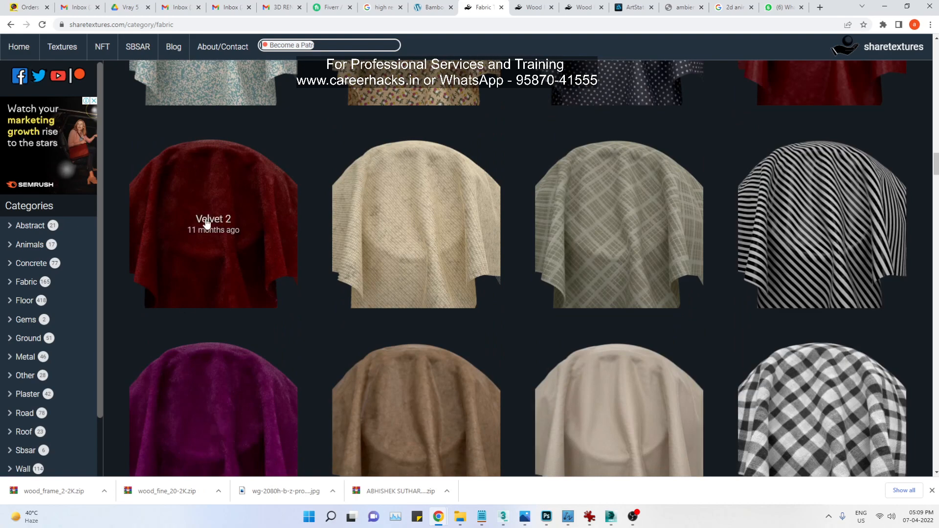
pyautogui.scroll(3, 784, 306)
pyautogui.scroll(1, 841, 240)
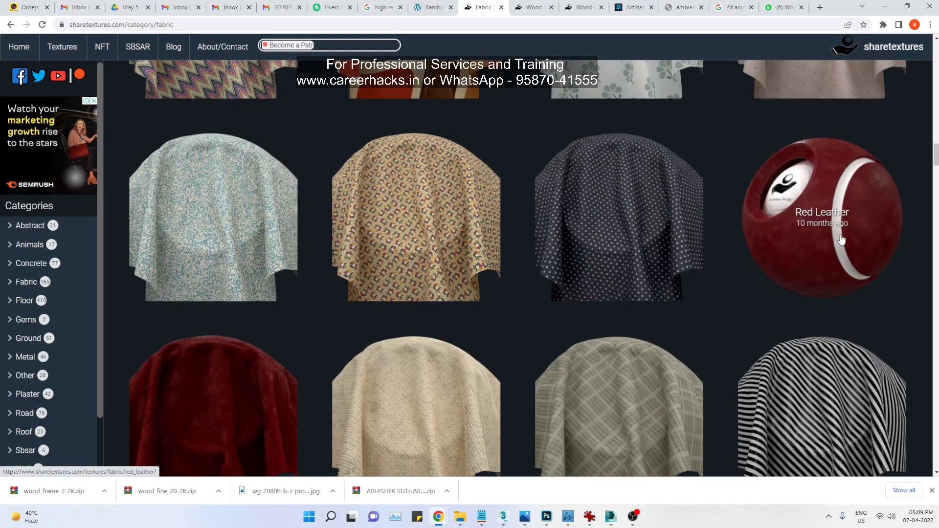
pyautogui.scroll(-7, 553, 310)
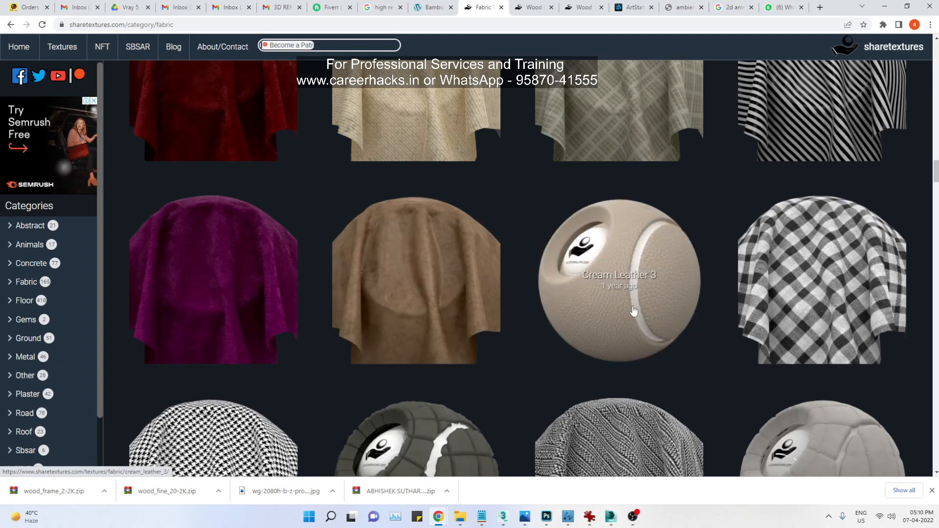
pyautogui.scroll(-3, 763, 333)
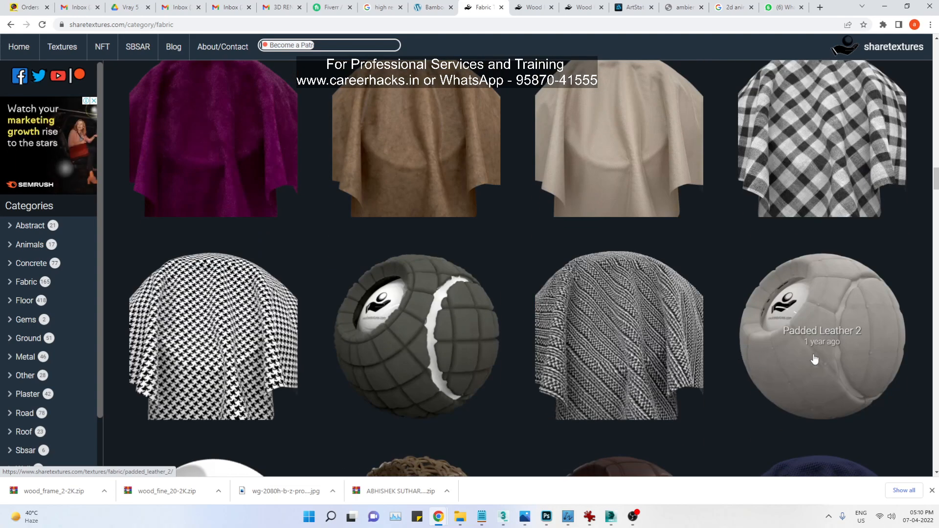
pyautogui.scroll(-7, 594, 390)
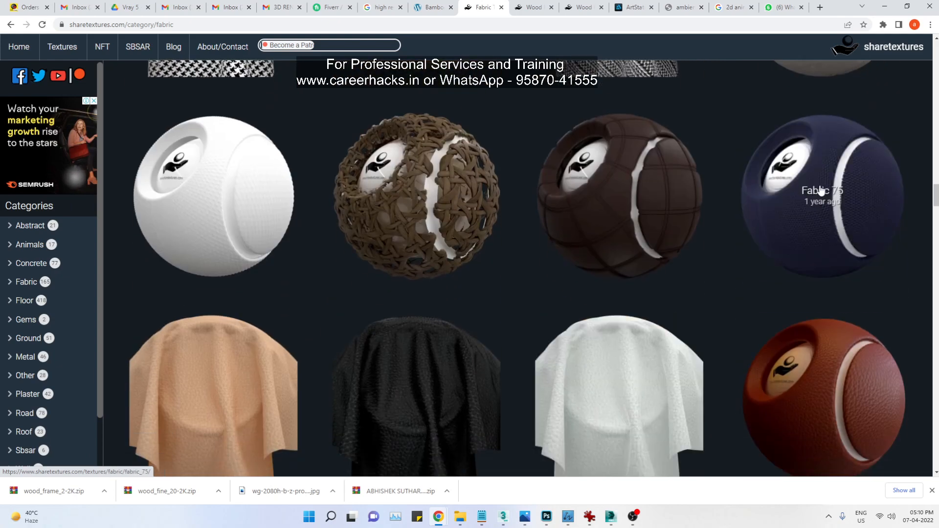
pyautogui.scroll(-3, 570, 377)
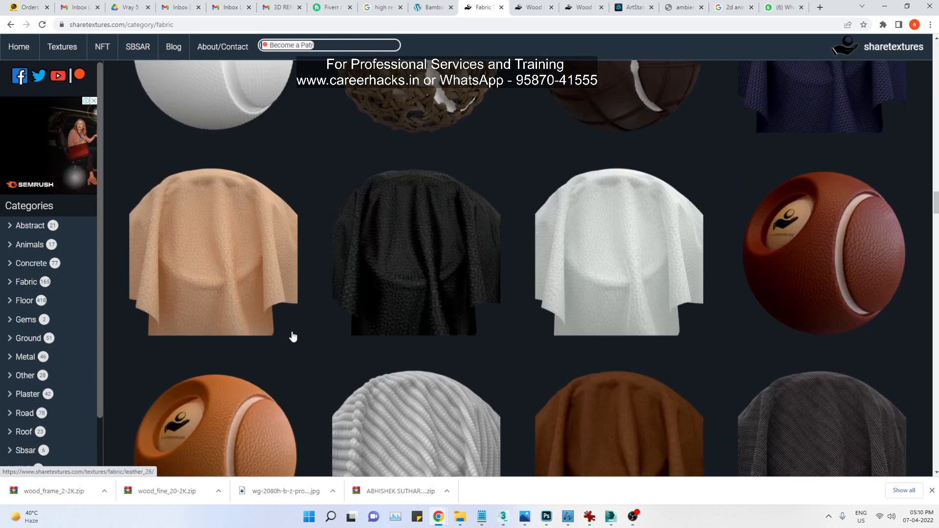
# Step: Browse the Fabric textures, comparing the leather, knit, violet and velvet previews against the rendered bedroom
pyautogui.scroll(-3, 265, 308)
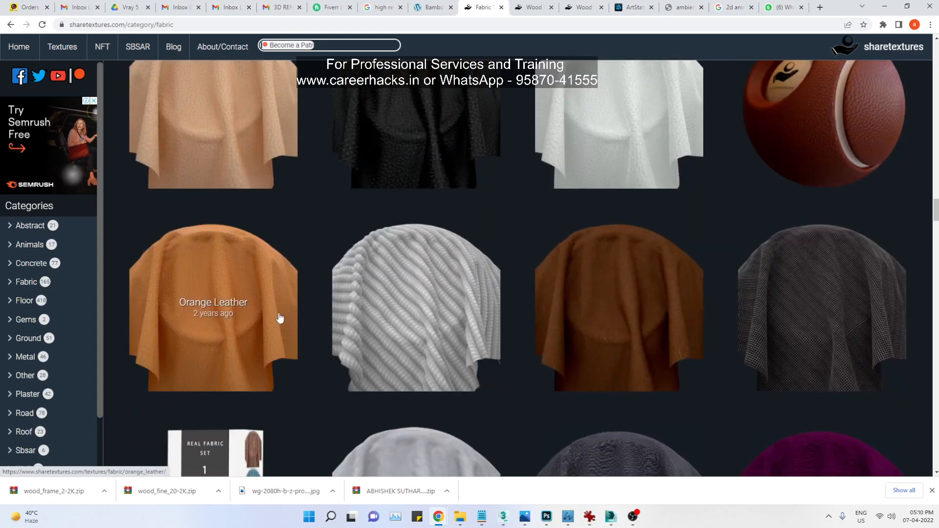
pyautogui.hotkey('alt', 'Tab')
pyautogui.hotkey('alt', 'Tab')
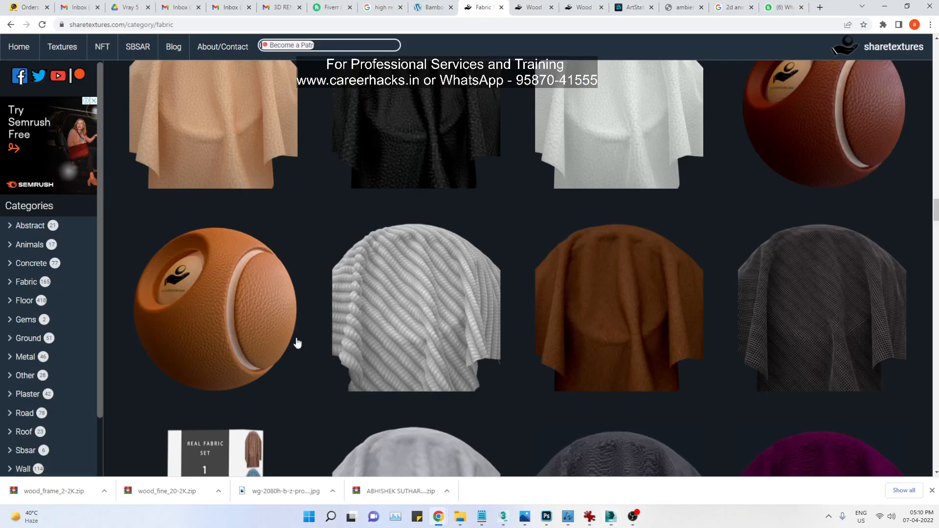
pyautogui.scroll(4, 318, 362)
pyautogui.scroll(-8, 489, 401)
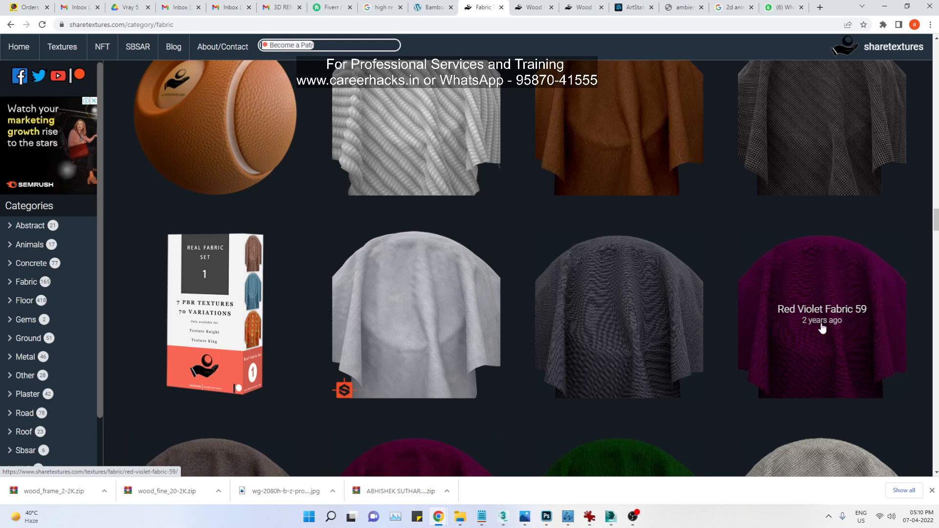
pyautogui.hotkey('alt', 'Tab')
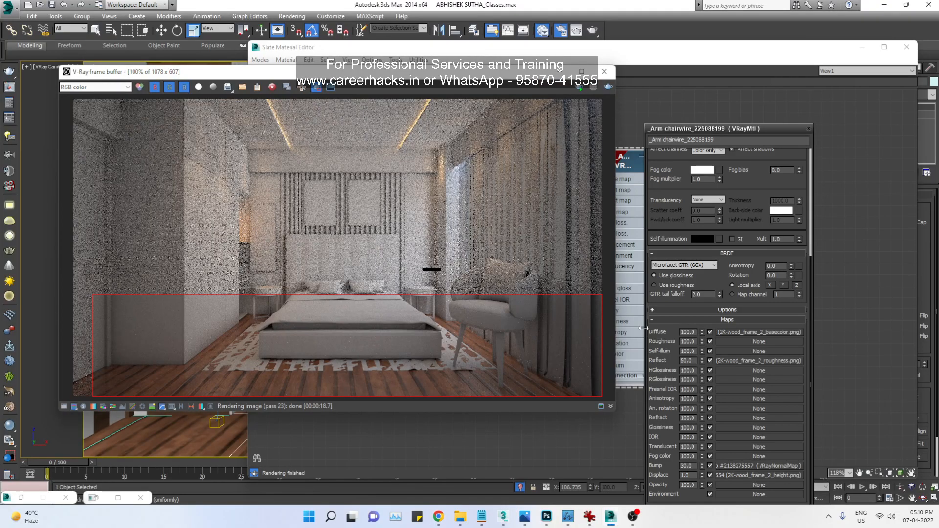
pyautogui.hotkey('alt', 'Tab')
pyautogui.scroll(20, 543, 331)
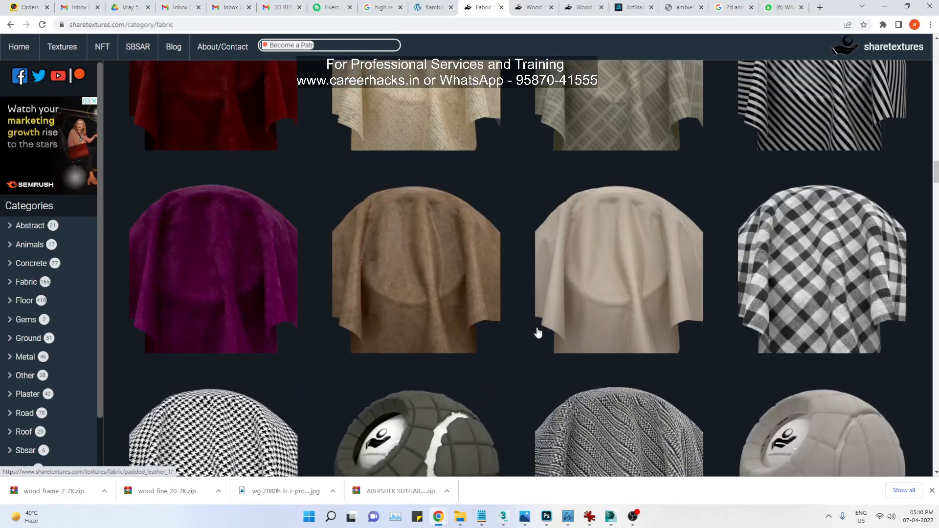
pyautogui.scroll(5, 538, 331)
pyautogui.scroll(-4, 325, 331)
# Step: Open the Brown Leather 2 texture from the Fabric listing
pyautogui.rightClick(214, 315)
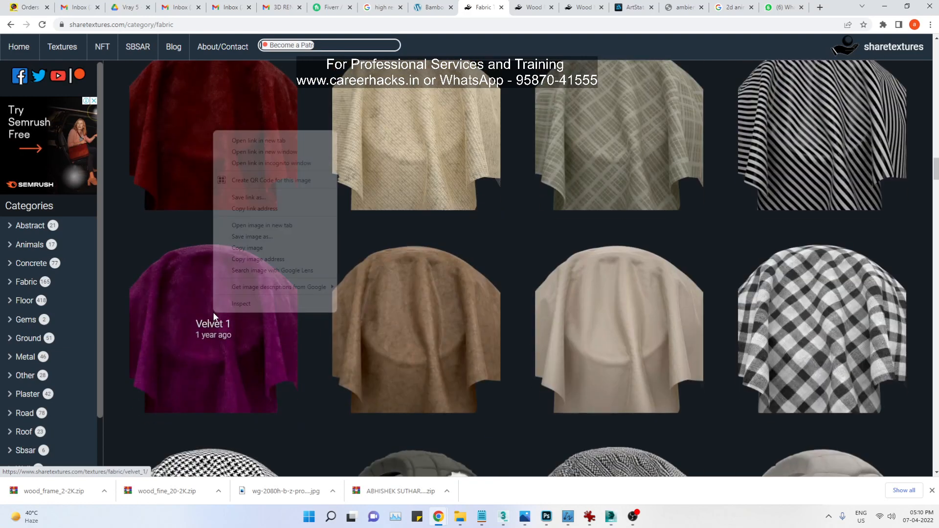
pyautogui.rightClick(412, 334)
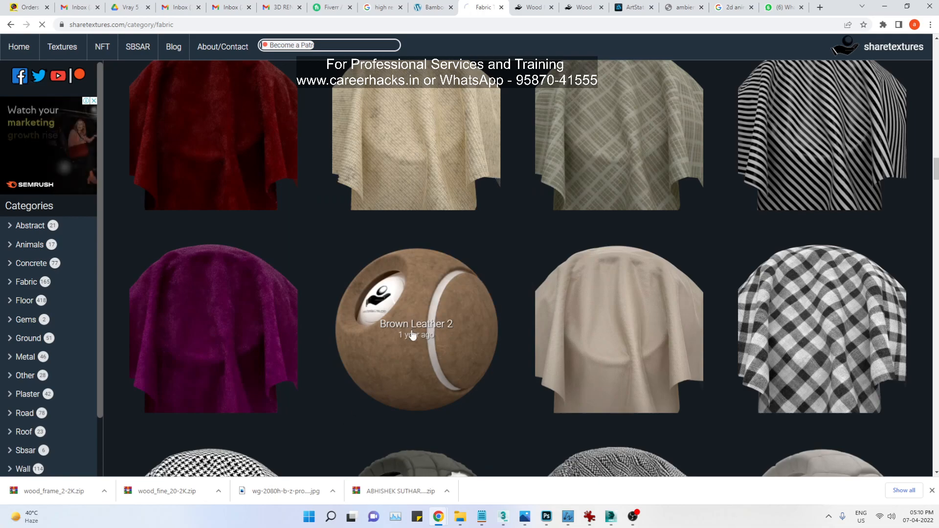
pyautogui.click(413, 333)
pyautogui.hotkey('alt', 'Tab')
pyautogui.hotkey('alt', 'Tab')
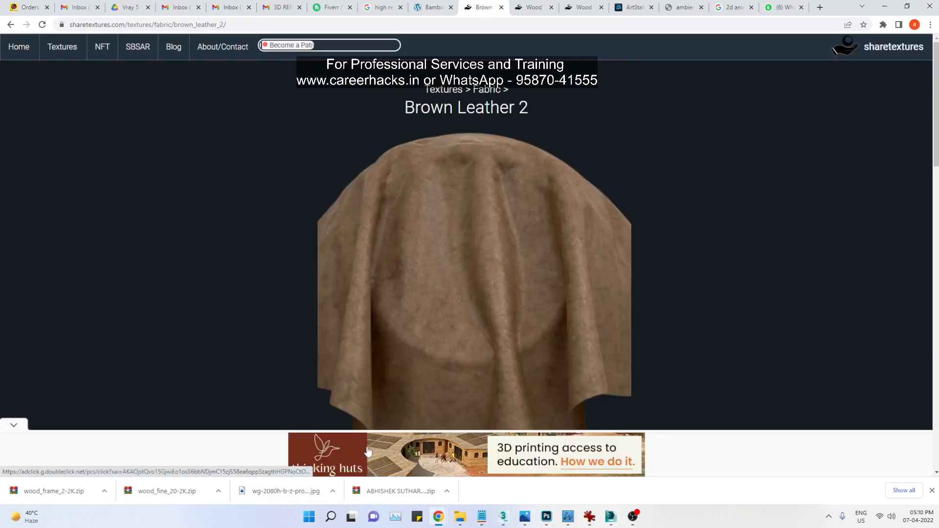
# Step: Download the 2K version of the Brown Leather 2 texture
pyautogui.rightClick(442, 275)
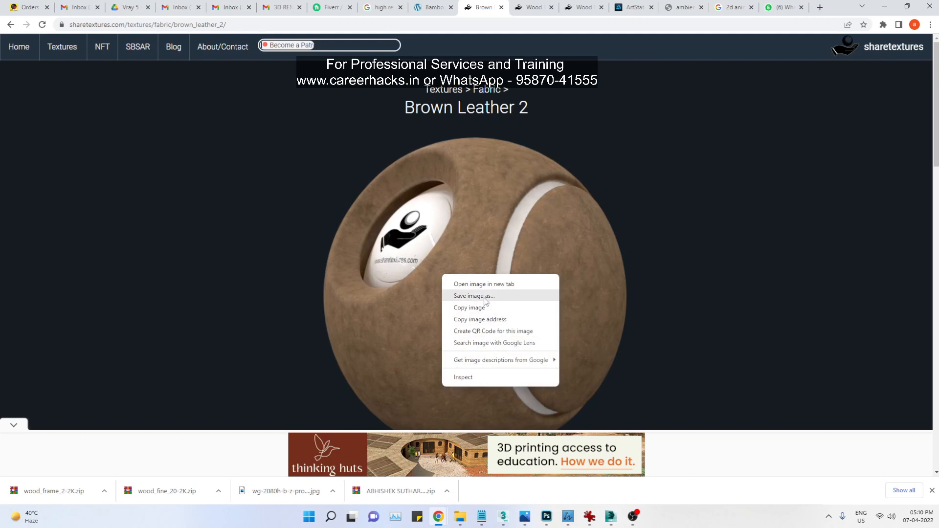
pyautogui.scroll(-7, 605, 314)
pyautogui.scroll(-3, 464, 353)
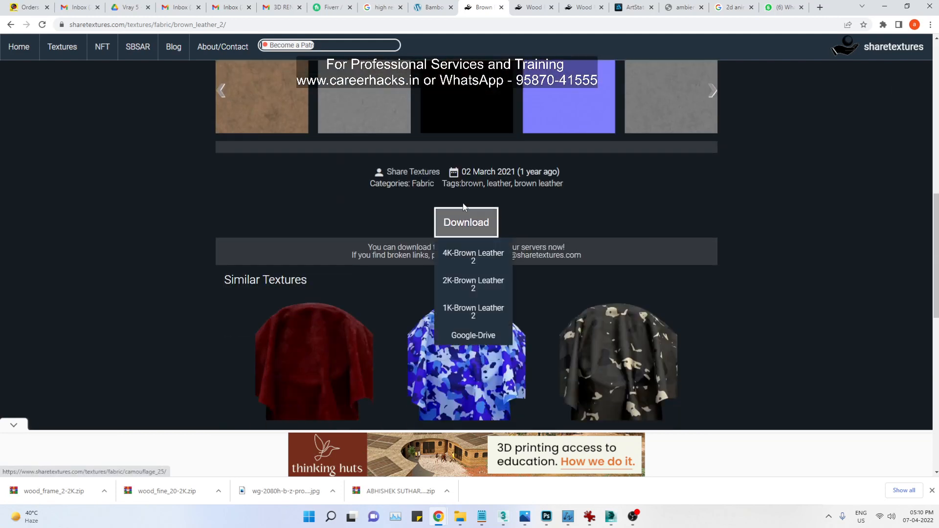
pyautogui.moveTo(462, 225)
pyautogui.click(465, 287)
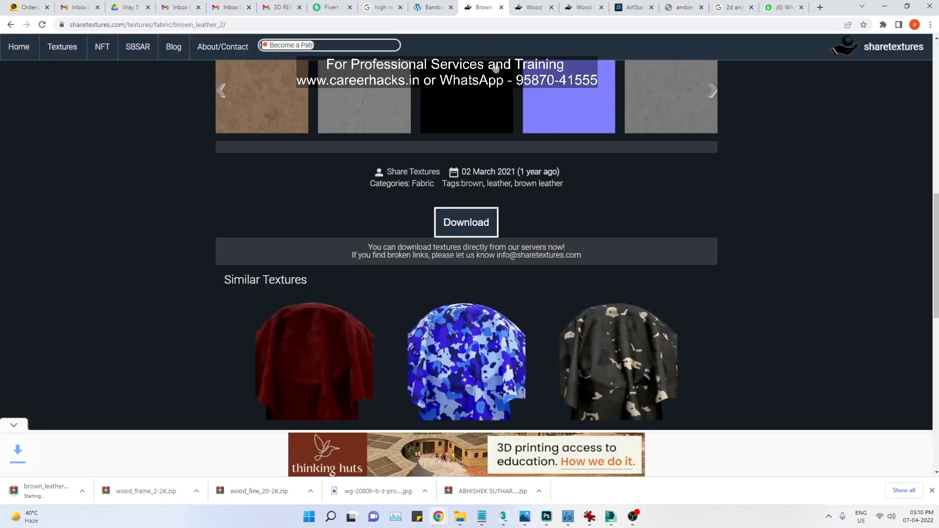
# Step: Switch to the freepbr.com Bamboo Wood page, dismiss its offer popup and examine the attachments
pyautogui.click(431, 8)
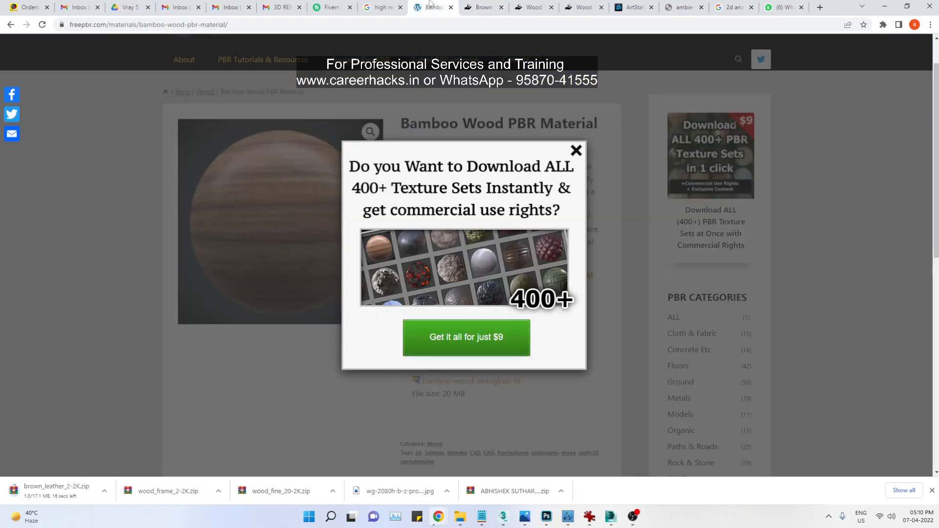
pyautogui.click(576, 151)
pyautogui.scroll(-2, 458, 303)
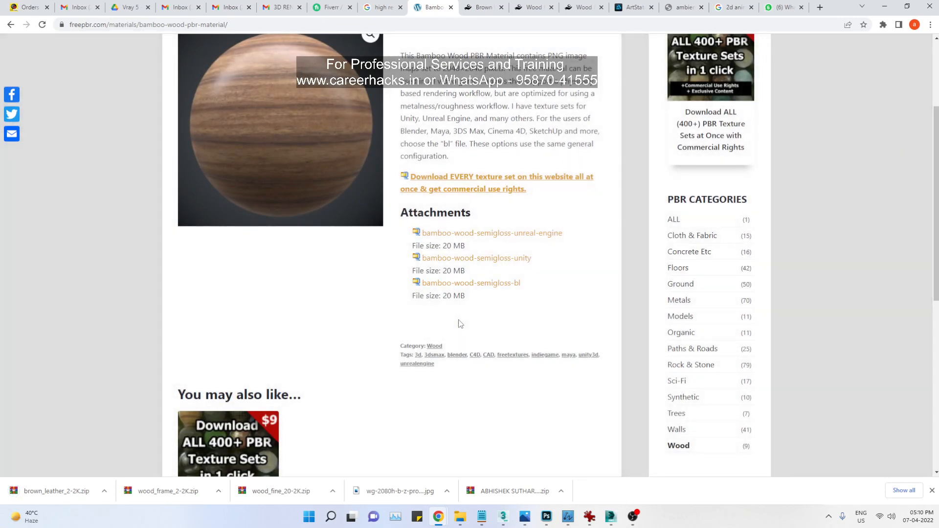
# Step: Show the downloaded brown_leather_2-2K.zip in its folder and extract it there into its own folder
pyautogui.click(105, 490)
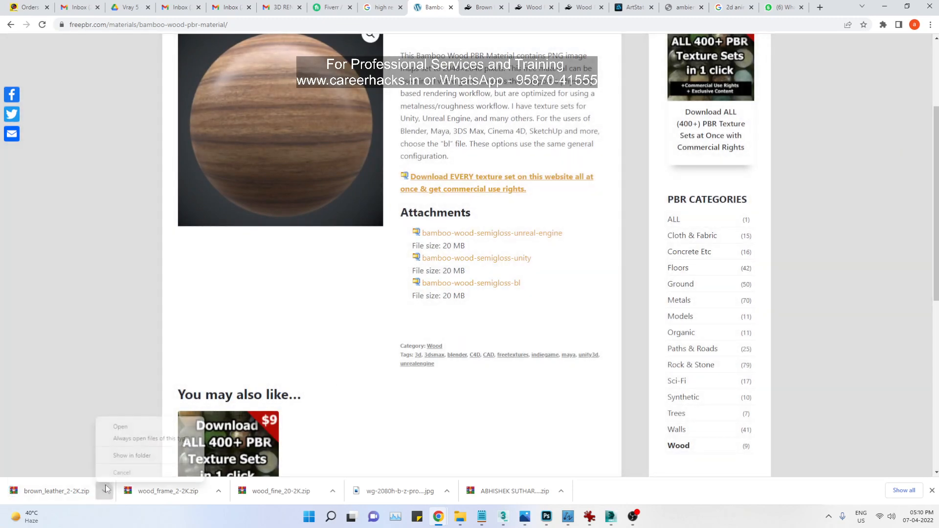
pyautogui.click(131, 455)
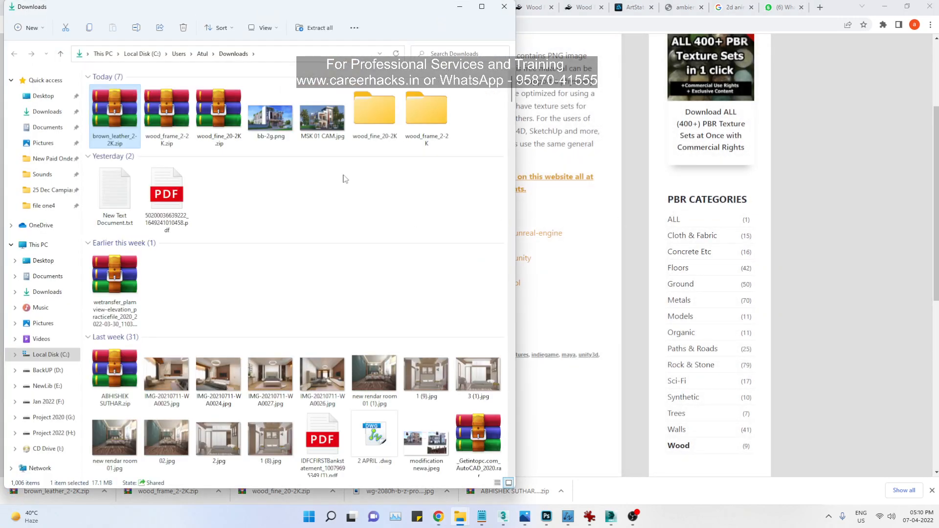
pyautogui.rightClick(117, 129)
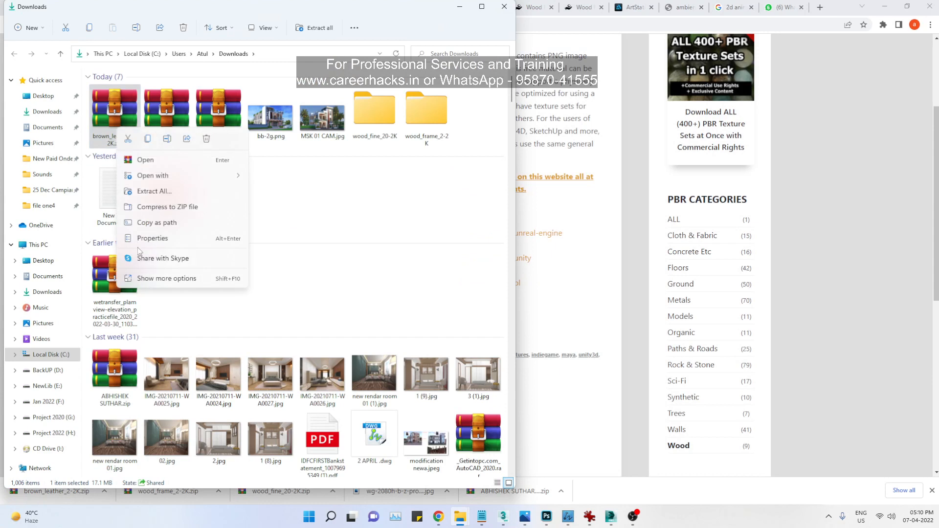
pyautogui.click(147, 278)
pyautogui.click(196, 83)
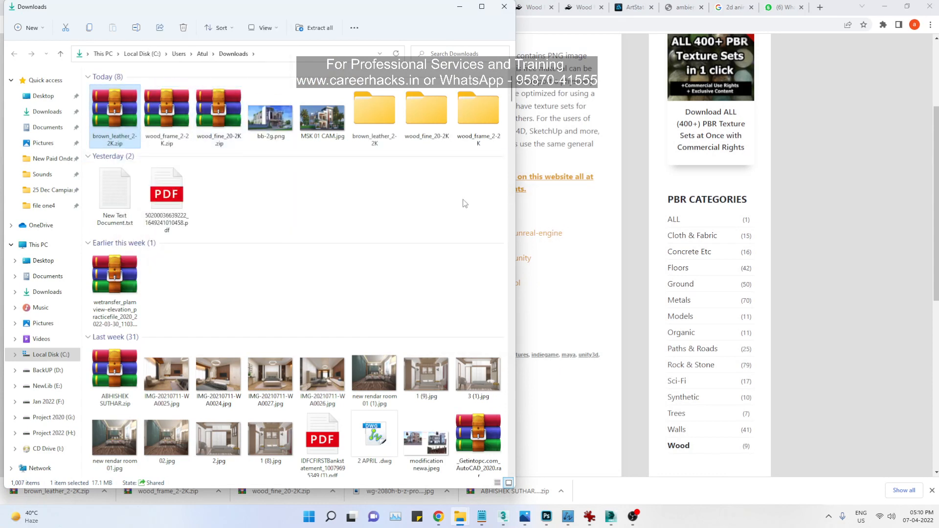
# Step: Open the extracted brown_leather_2-2K folder down to its PNG maps and move the window aside
pyautogui.doubleClick(360, 112)
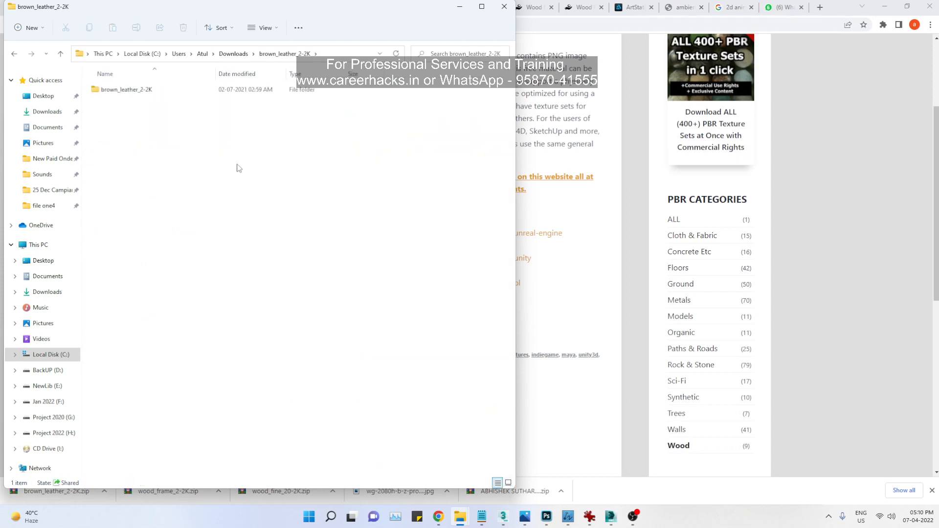
pyautogui.doubleClick(137, 94)
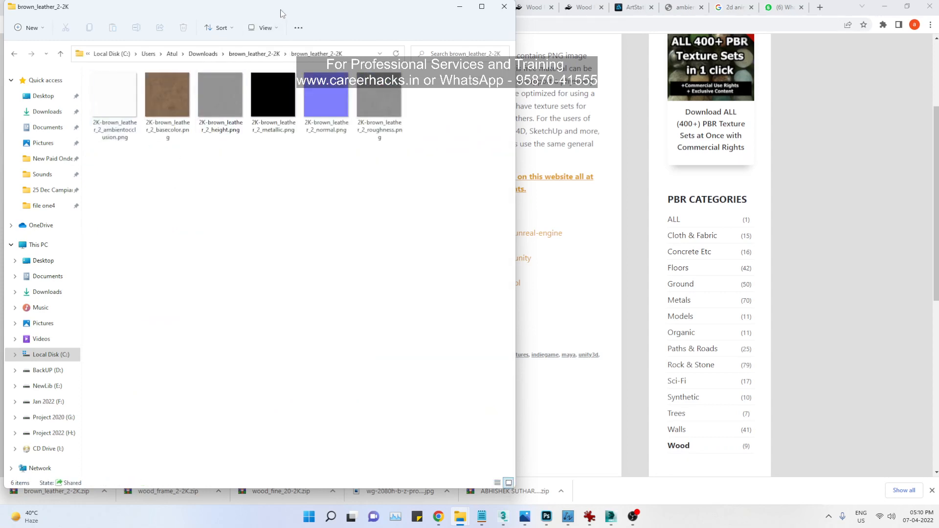
pyautogui.moveTo(280, 13); pyautogui.dragTo(759, 39)
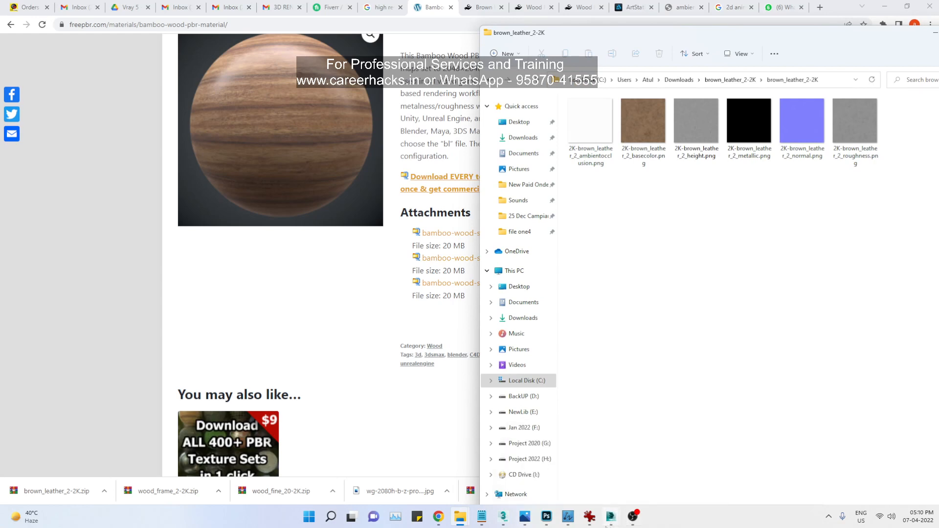
# Step: Switch to 3ds Max, set the render region around the chair, and arrange the windows to expose the Slate material graph
pyautogui.moveTo(611, 519)
pyautogui.click(625, 457)
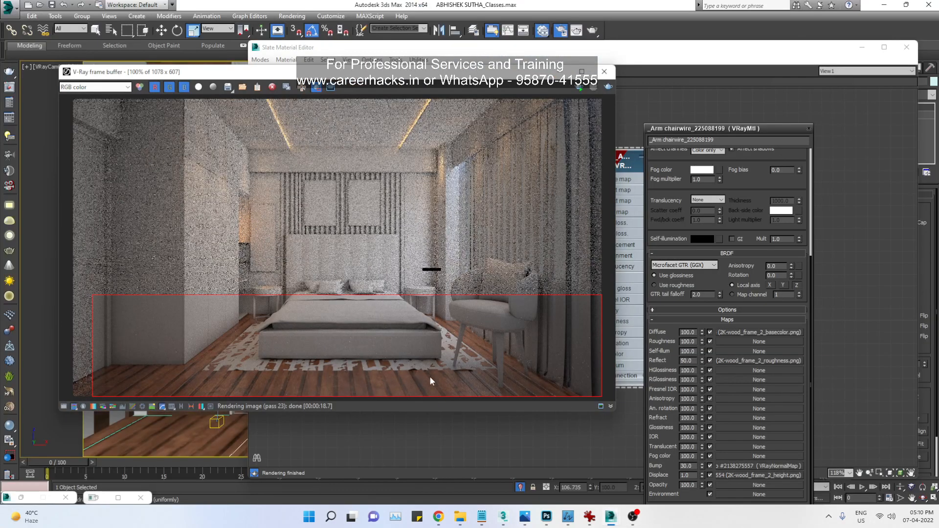
pyautogui.moveTo(419, 230); pyautogui.dragTo(606, 386)
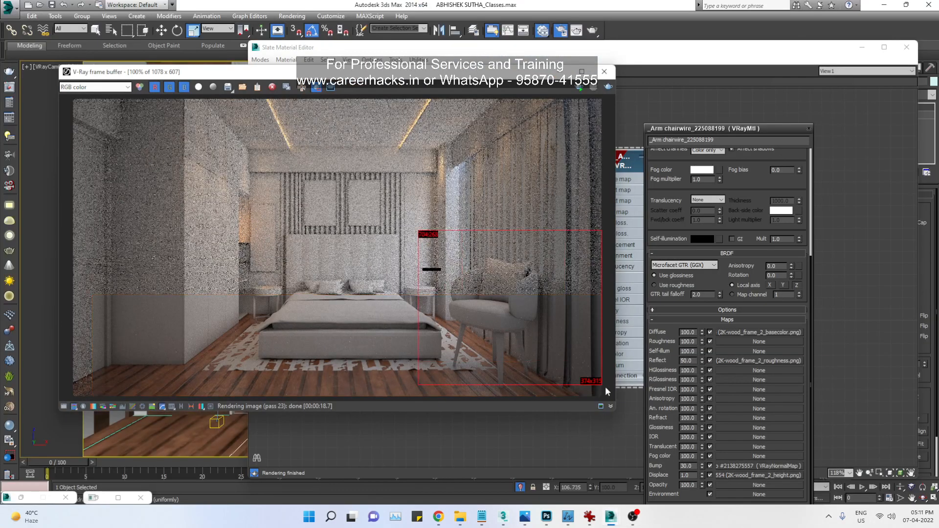
pyautogui.moveTo(475, 76); pyautogui.dragTo(374, 77)
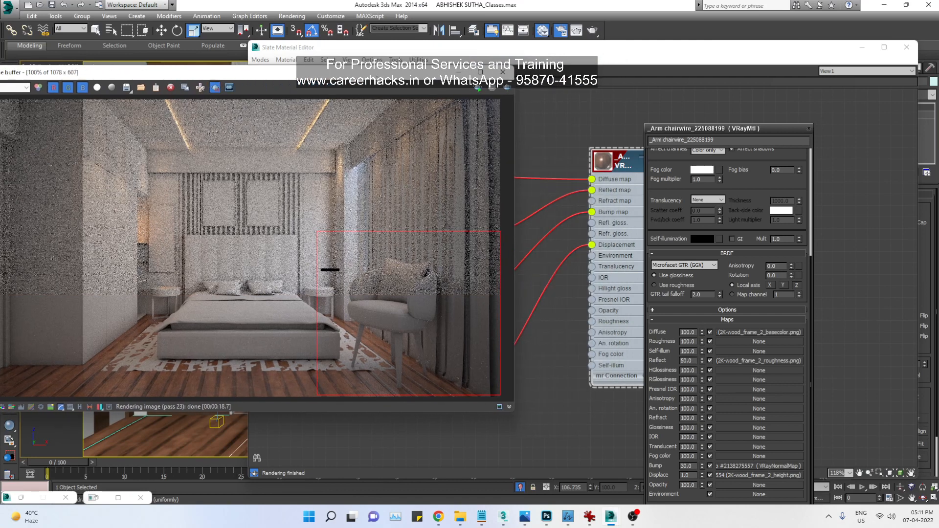
pyautogui.moveTo(706, 129); pyautogui.dragTo(784, 123)
pyautogui.click(630, 219)
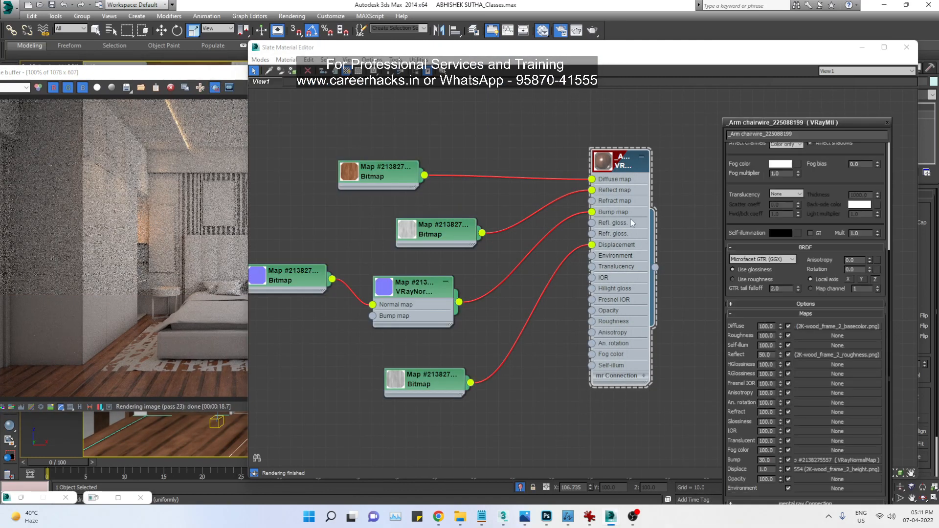
# Step: Copy the wood VRayMtl node to an empty area below its tree and remove the copy's map connections
pyautogui.scroll(-5, 578, 275)
pyautogui.moveTo(535, 329); pyautogui.dragTo(564, 305, button='middle')
pyautogui.moveTo(572, 398); pyautogui.dragTo(606, 279, button='middle')
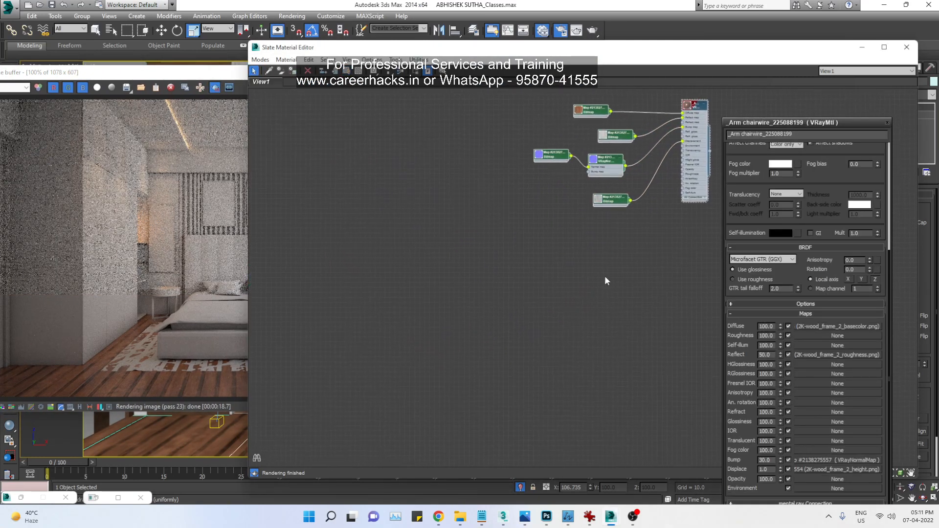
pyautogui.keyDown('shift'); pyautogui.moveTo(697, 108); pyautogui.dragTo(465, 276); pyautogui.keyUp('shift')
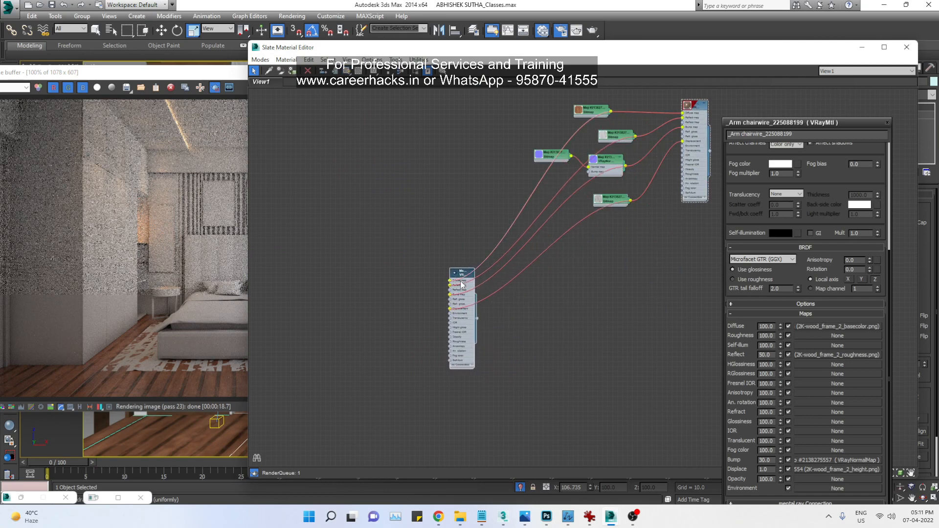
pyautogui.press('Delete')
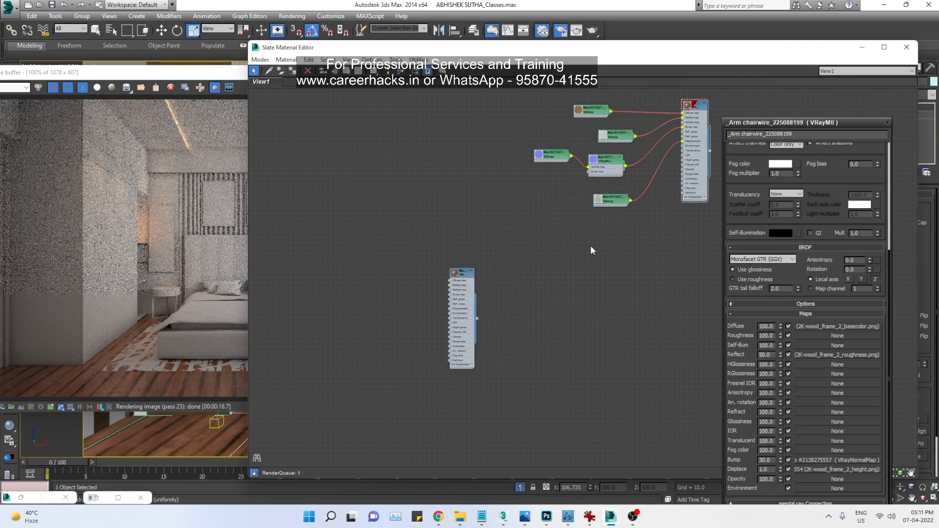
# Step: Delete the original wood material node and all its map nodes from the view
pyautogui.moveTo(590, 245); pyautogui.dragTo(544, 306, button='middle')
pyautogui.moveTo(476, 146); pyautogui.dragTo(696, 316)
pyautogui.press('Delete')
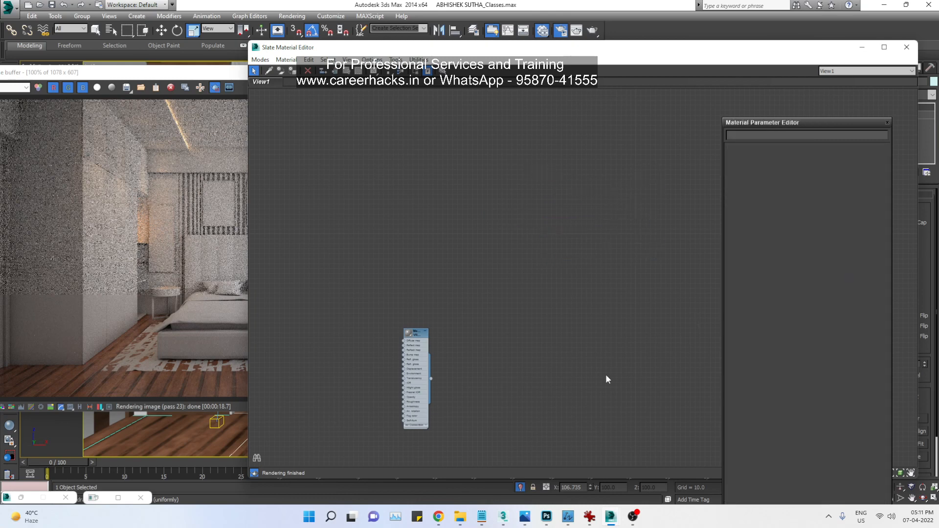
# Step: Add the brown_leather_2 basecolor, height, normal and roughness PNGs from the folder as bitmap nodes beside the blank VRayMtl
pyautogui.moveTo(605, 374); pyautogui.dragTo(600, 275, button='middle')
pyautogui.scroll(5, 511, 259)
pyautogui.scroll(2, 510, 260)
pyautogui.moveTo(685, 289); pyautogui.dragTo(358, 277, button='middle')
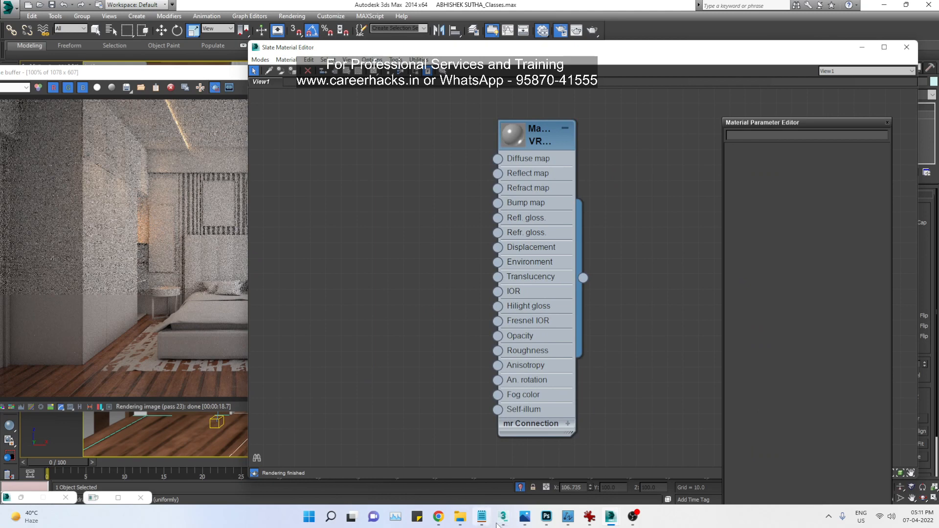
pyautogui.click(460, 516)
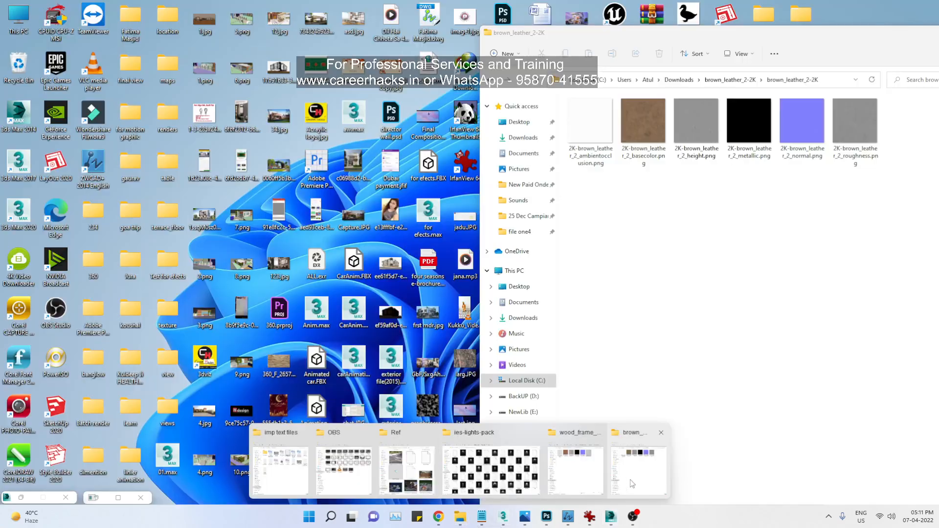
pyautogui.click(632, 484)
pyautogui.moveTo(643, 123); pyautogui.dragTo(416, 177)
pyautogui.moveTo(704, 133); pyautogui.dragTo(345, 349)
pyautogui.moveTo(802, 124); pyautogui.dragTo(362, 270)
pyautogui.moveTo(855, 123); pyautogui.dragTo(332, 229)
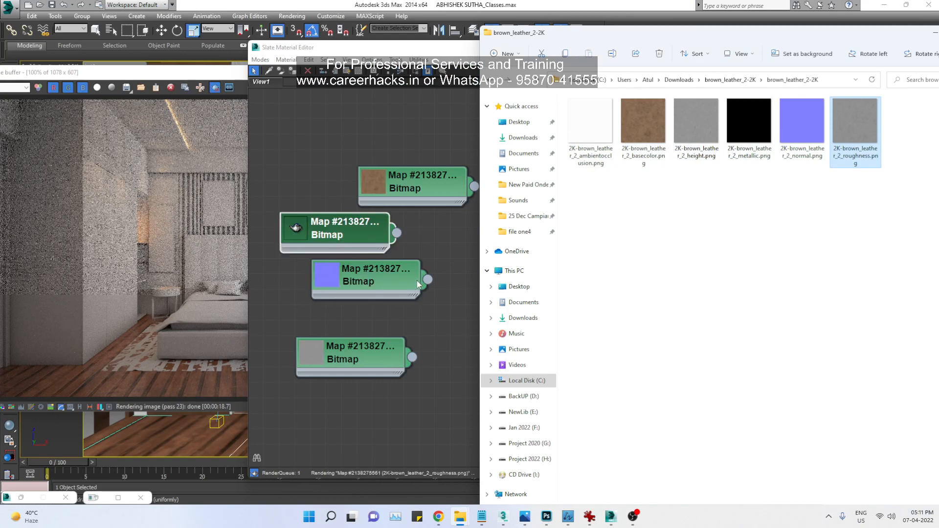
pyautogui.scroll(-1, 411, 280)
pyautogui.moveTo(398, 280); pyautogui.dragTo(346, 320, button='middle')
pyautogui.moveTo(408, 344); pyautogui.dragTo(529, 292, button='middle')
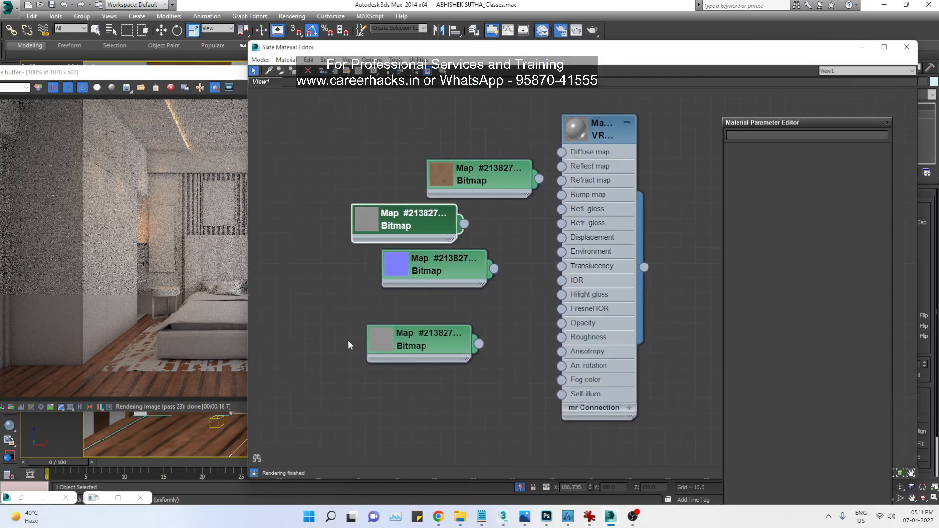
# Step: Space out the bitmap nodes, connecting basecolor to the material's Diffuse map and roughness to its Reflect map
pyautogui.moveTo(356, 405); pyautogui.dragTo(448, 272)
pyautogui.moveTo(447, 272); pyautogui.dragTo(433, 332)
pyautogui.moveTo(502, 184); pyautogui.dragTo(488, 154)
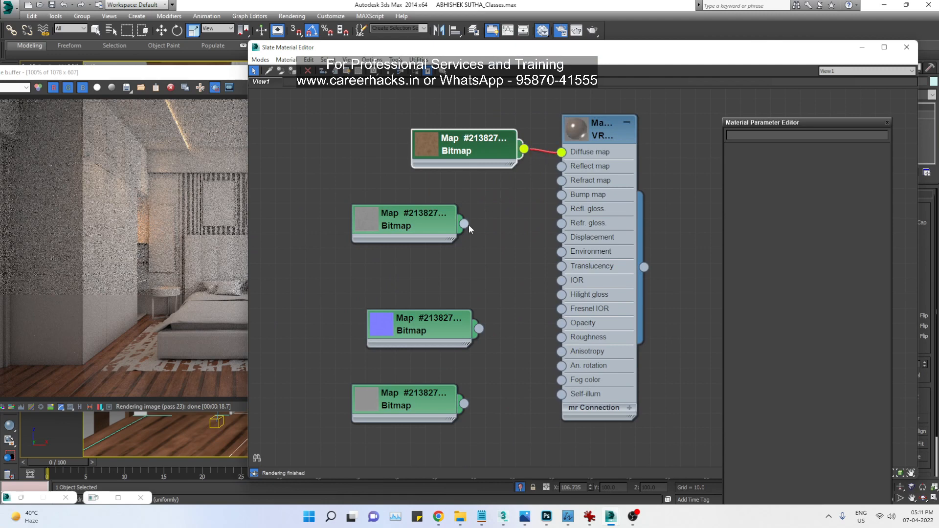
pyautogui.moveTo(465, 224); pyautogui.dragTo(562, 166)
# Step: Route the normal bitmap through a new VRayNormalMap node's Normal map input and connect that node to the material's Bump map
pyautogui.moveTo(479, 333); pyautogui.dragTo(492, 349)
pyautogui.moveTo(535, 367)
pyautogui.moveTo(631, 379)
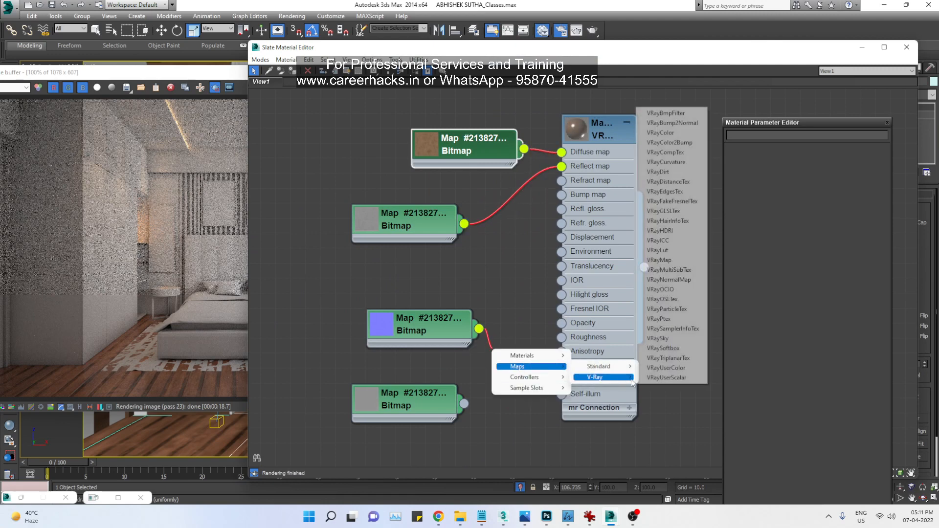
pyautogui.click(669, 279)
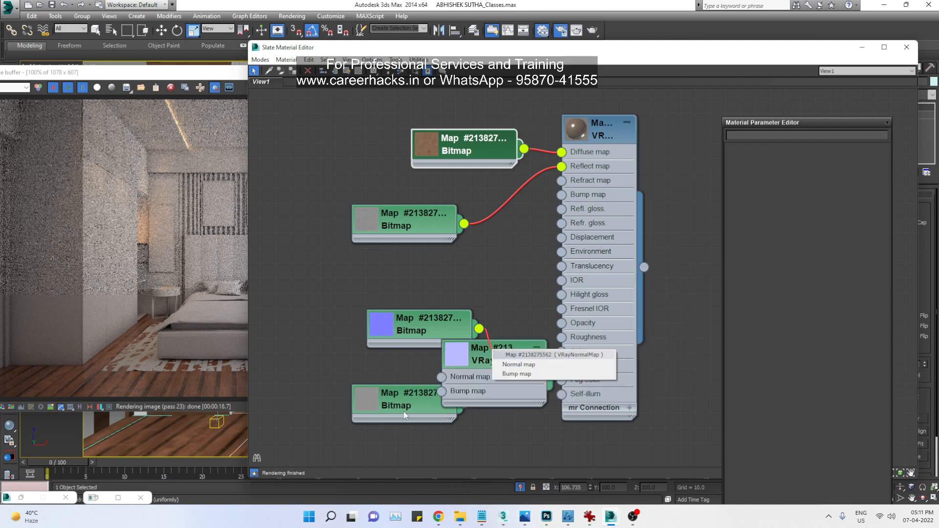
pyautogui.click(519, 365)
pyautogui.moveTo(427, 337); pyautogui.dragTo(293, 292)
pyautogui.moveTo(474, 359); pyautogui.dragTo(437, 324)
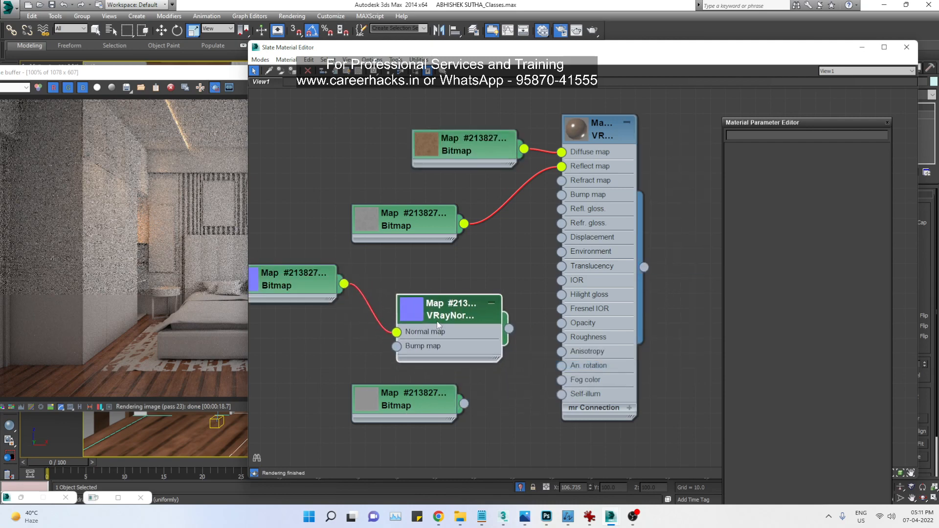
pyautogui.moveTo(509, 328); pyautogui.dragTo(561, 195)
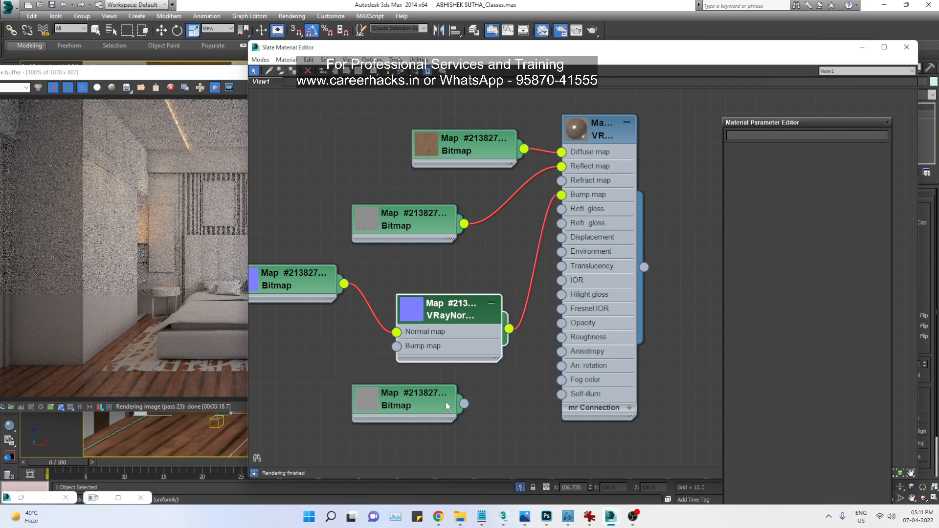
# Step: Connect the height bitmap to the material's Displacement input, tidy the normal map node's position and show the material's parameters
pyautogui.moveTo(464, 404); pyautogui.dragTo(562, 237)
pyautogui.moveTo(451, 311); pyautogui.dragTo(436, 281)
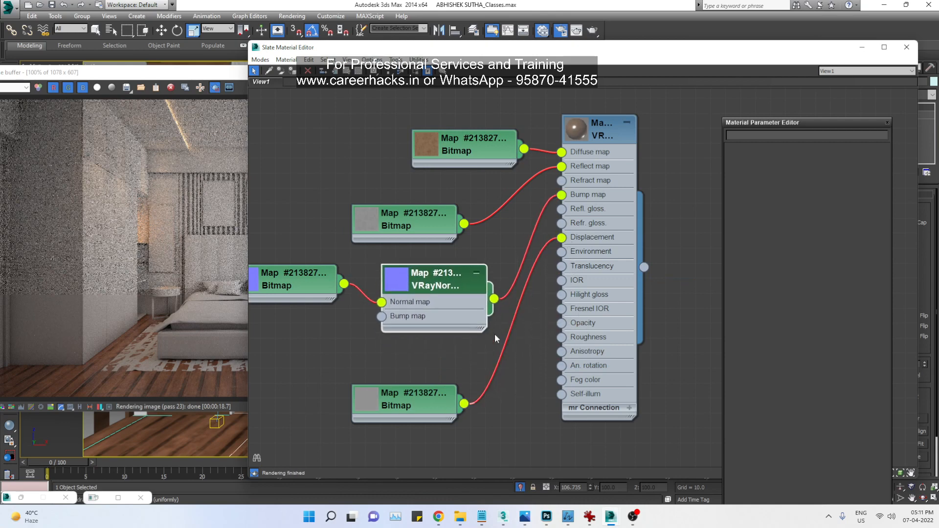
pyautogui.doubleClick(605, 267)
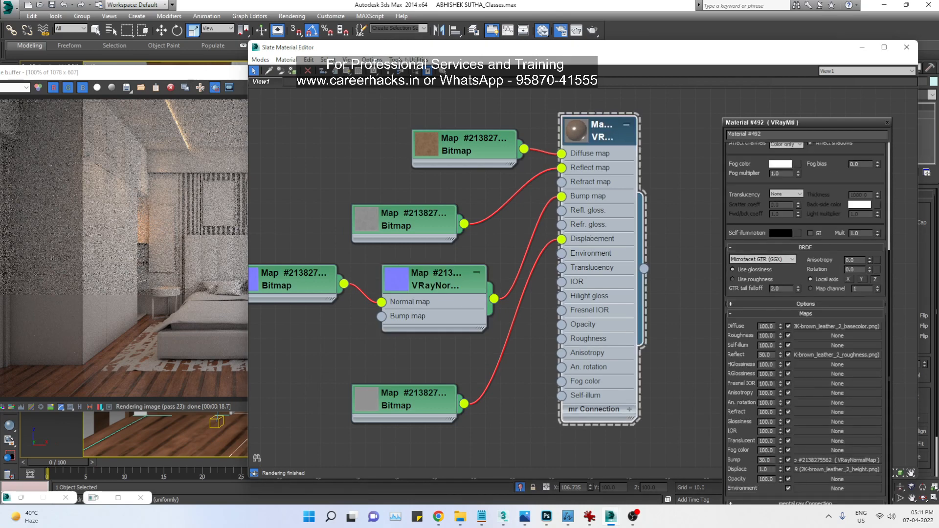
# Step: Move the material editor out of the way and minimize the render settings to uncover the chair in the viewport
pyautogui.moveTo(419, 51); pyautogui.dragTo(424, 305)
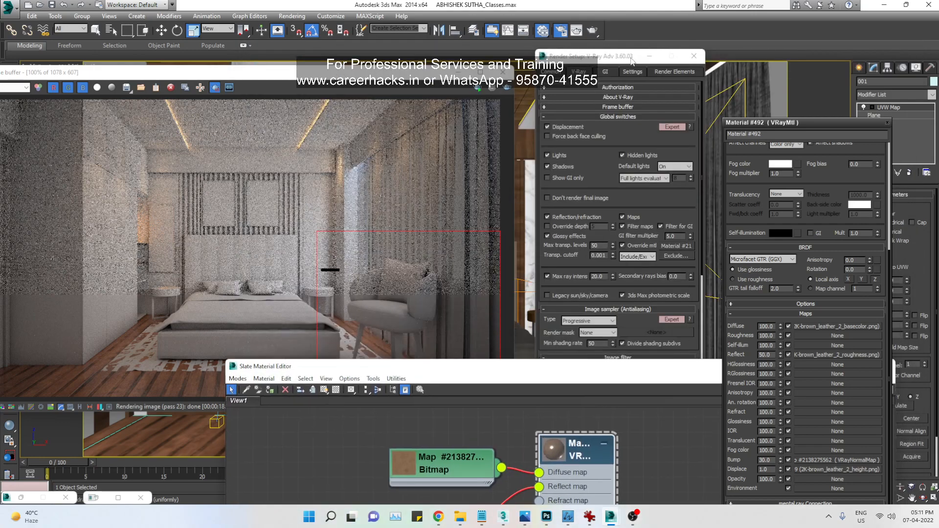
pyautogui.click(649, 56)
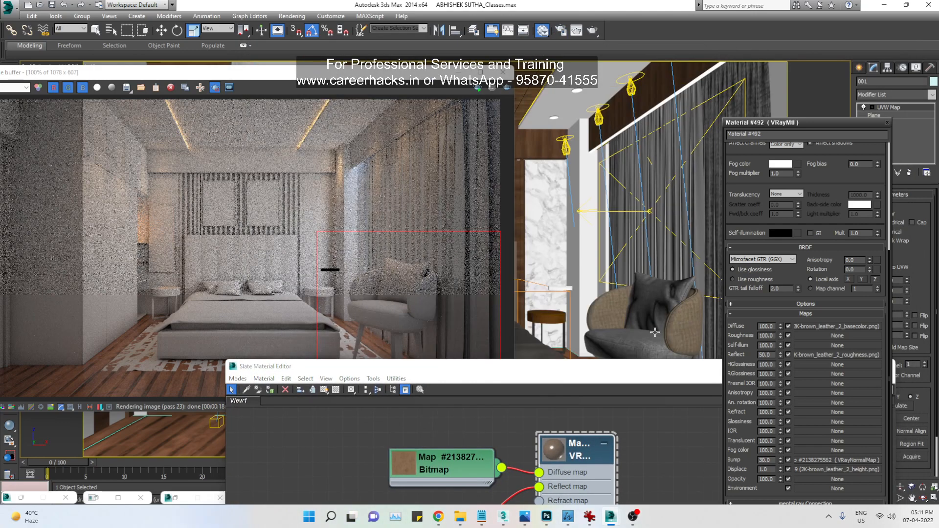
pyautogui.moveTo(265, 367); pyautogui.dragTo(155, 443)
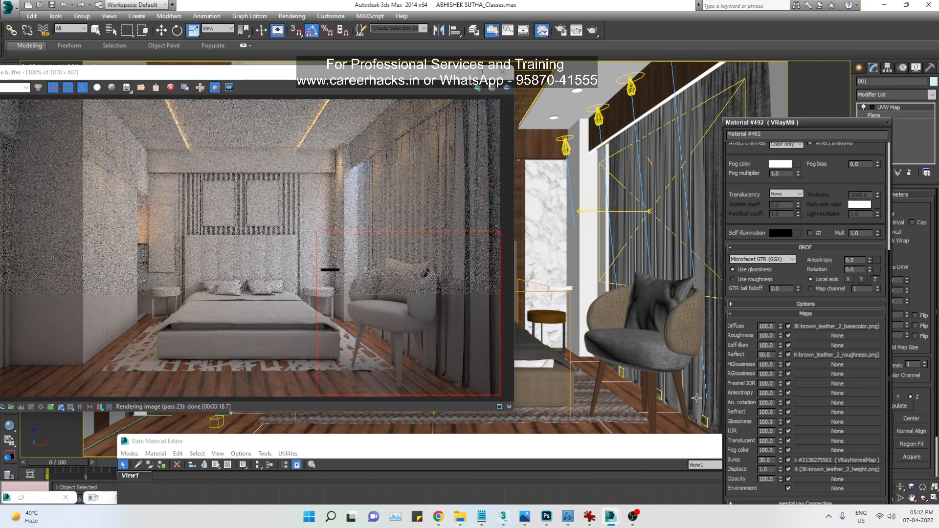
pyautogui.click(81, 28)
pyautogui.click(81, 19)
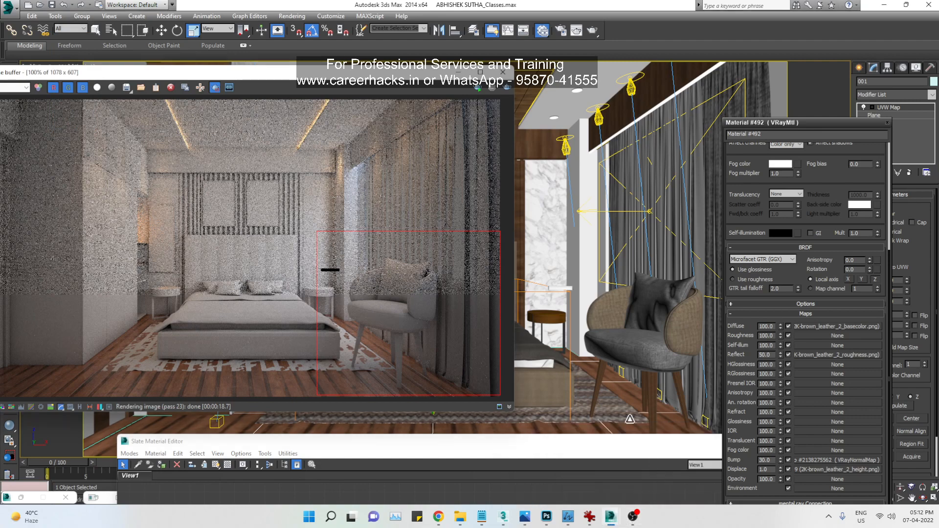
# Step: Isolate the armchair group in the viewport and ungroup it
pyautogui.click(653, 338)
pyautogui.hotkey('alt', 'q')
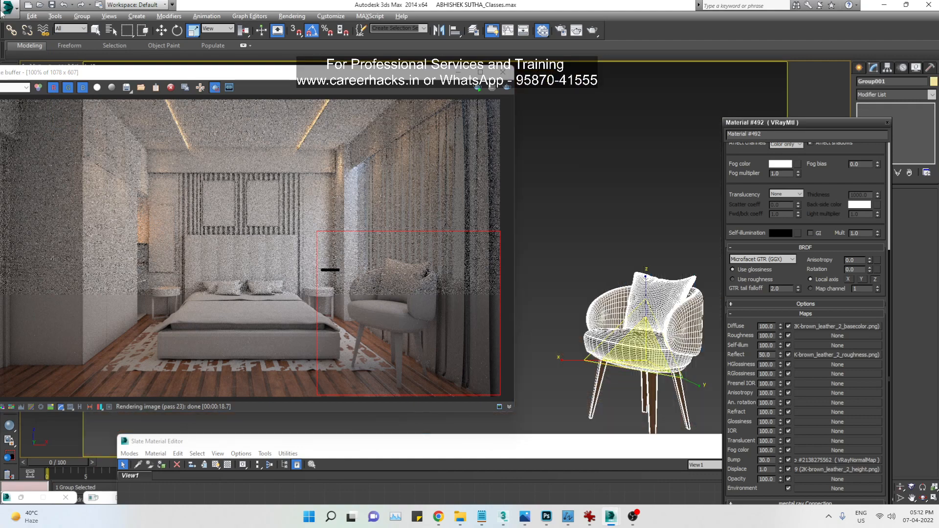
pyautogui.click(82, 17)
pyautogui.click(98, 56)
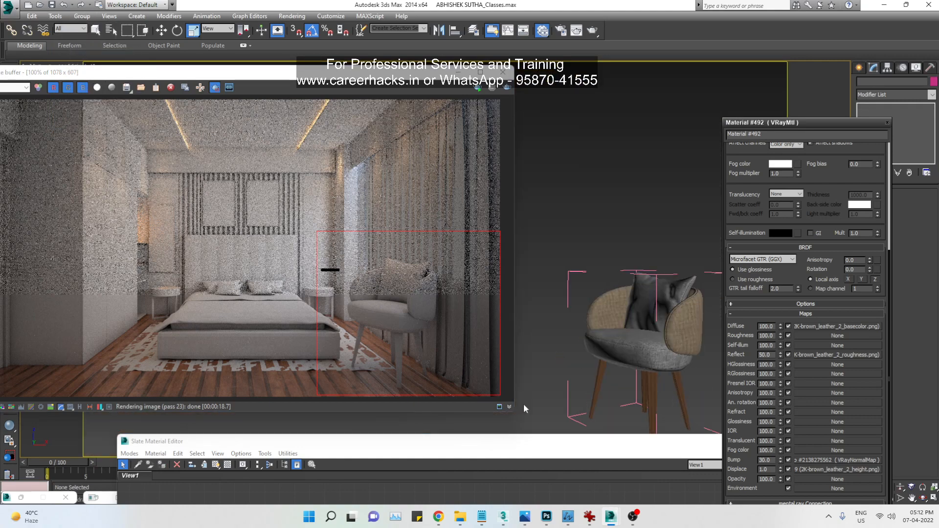
# Step: Select all chair parts except the legs and group them
pyautogui.hotkey('ctrl', 'a')
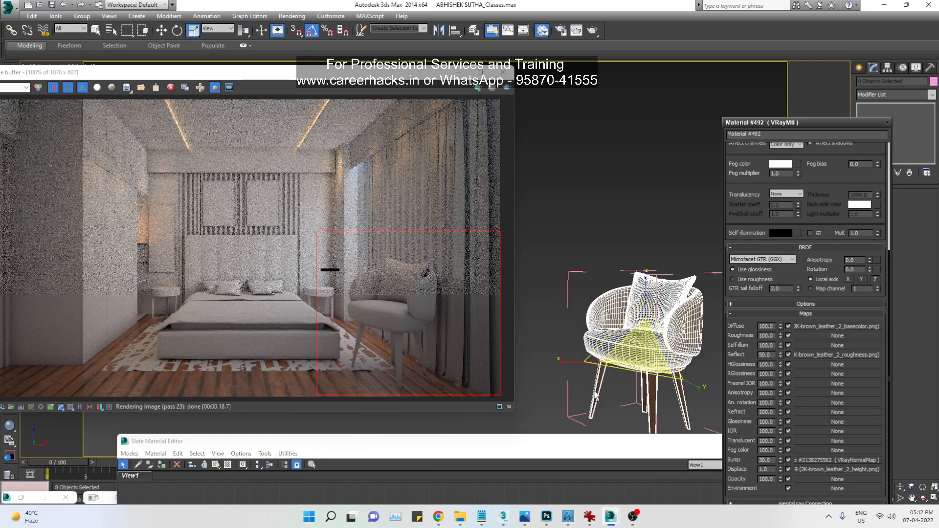
pyautogui.keyDown('alt'); pyautogui.moveTo(585, 390); pyautogui.dragTo(731, 433); pyautogui.keyUp('alt')
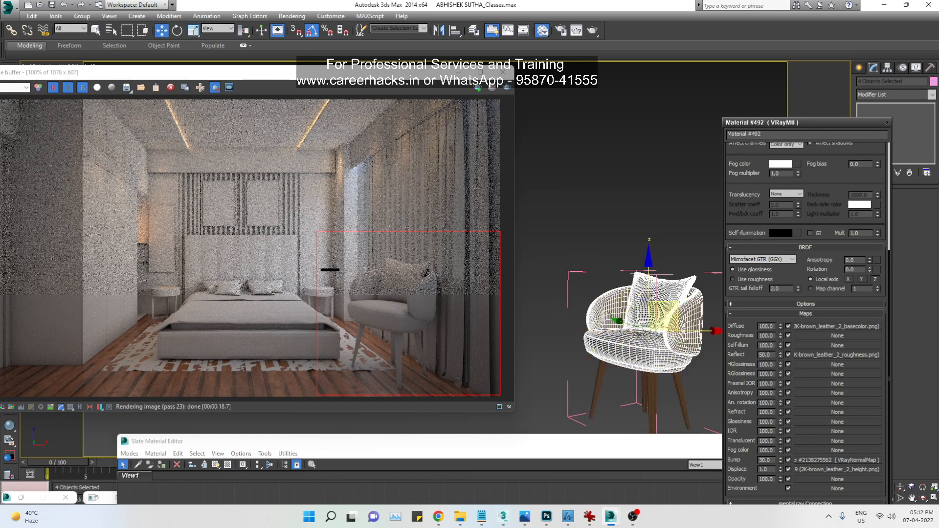
pyautogui.press('w')
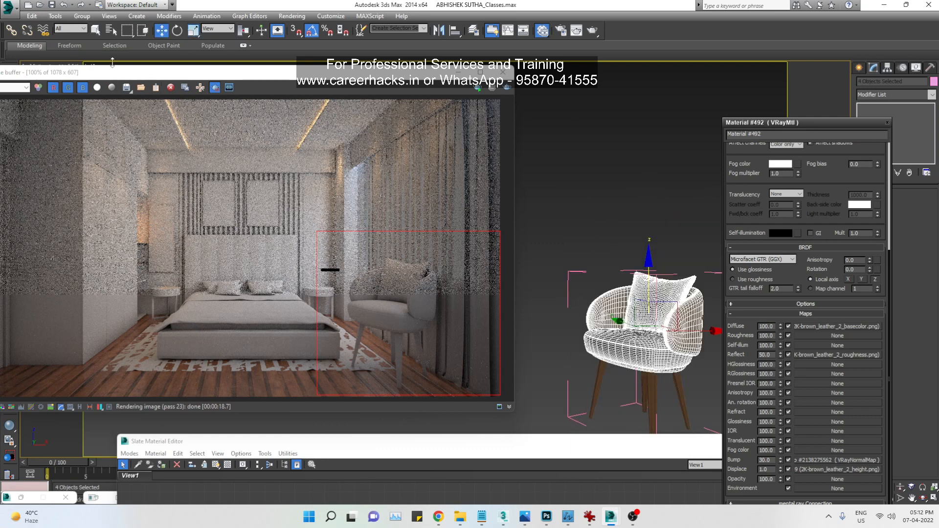
pyautogui.click(81, 16)
pyautogui.click(84, 25)
pyautogui.click(478, 274)
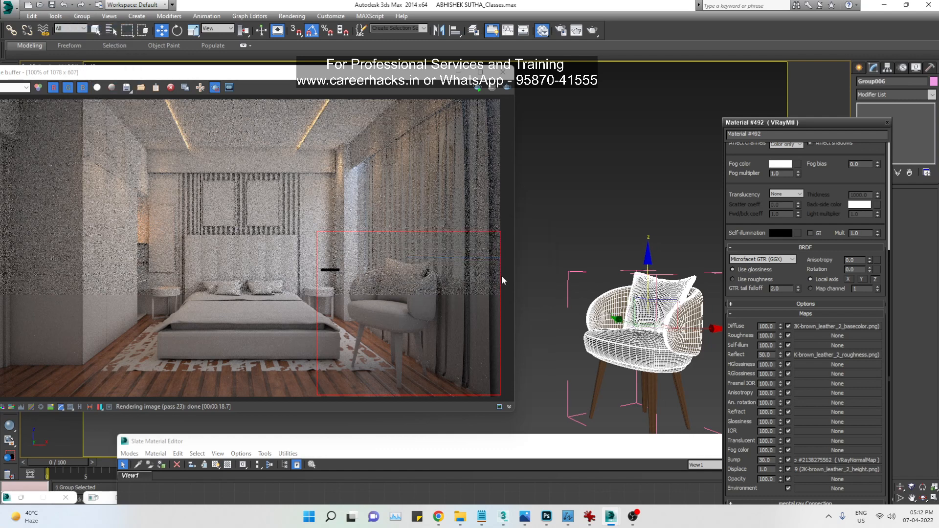
# Step: Rename the group of upholstered chair parts to 002 and clear the selection
pyautogui.moveTo(893, 82); pyautogui.dragTo(835, 79)
pyautogui.write('002')
pyautogui.click(573, 348)
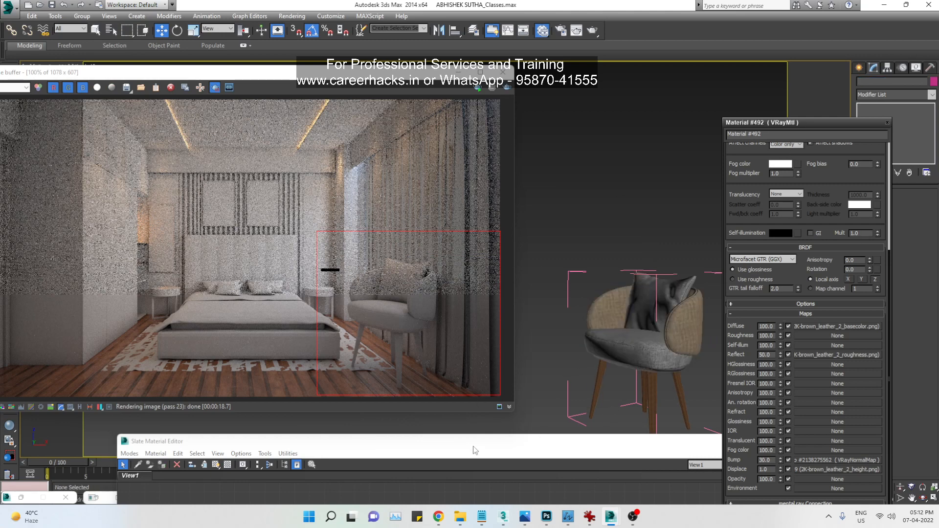
# Step: Add the 002 group to the V-Ray override material's exclude list and close the render settings
pyautogui.click(561, 30)
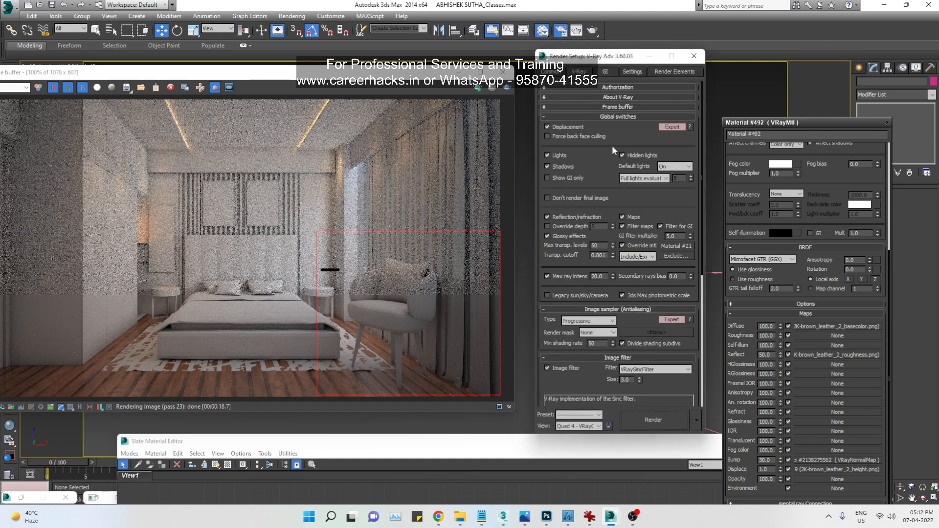
pyautogui.click(676, 256)
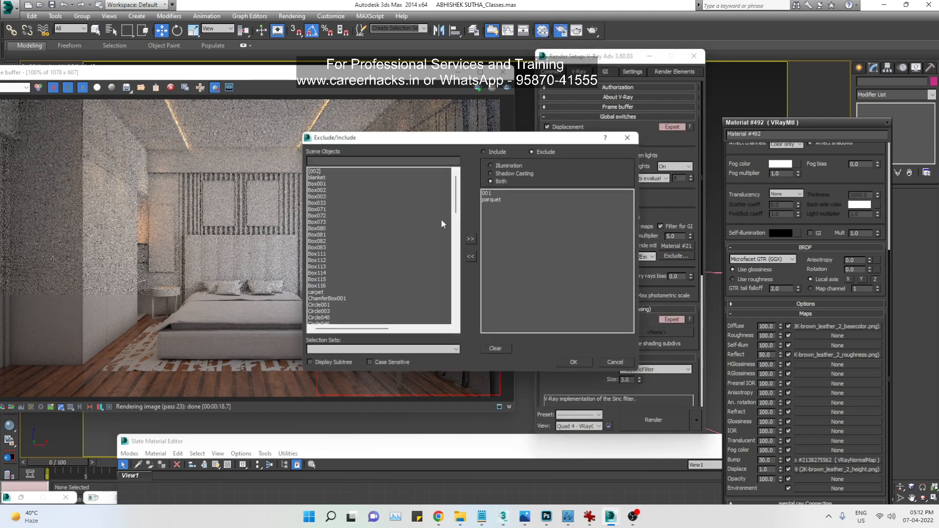
pyautogui.click(322, 171)
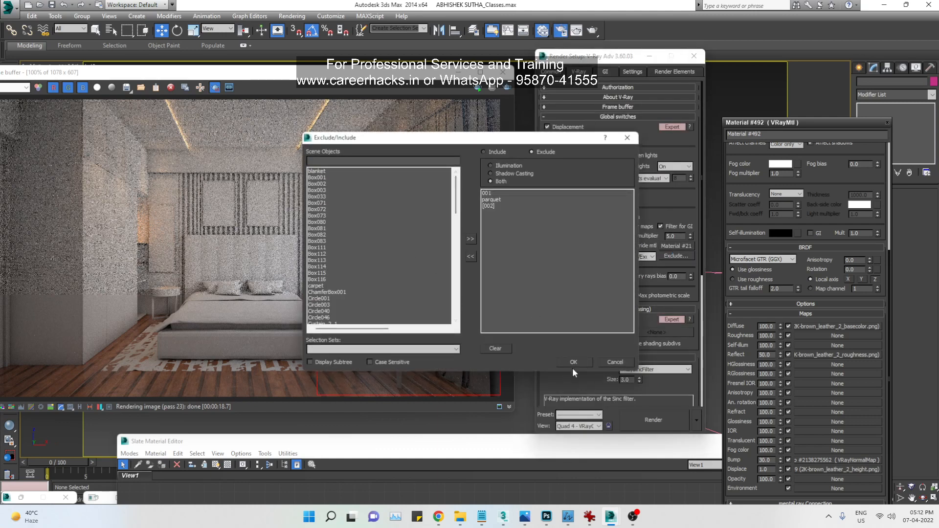
pyautogui.click(572, 363)
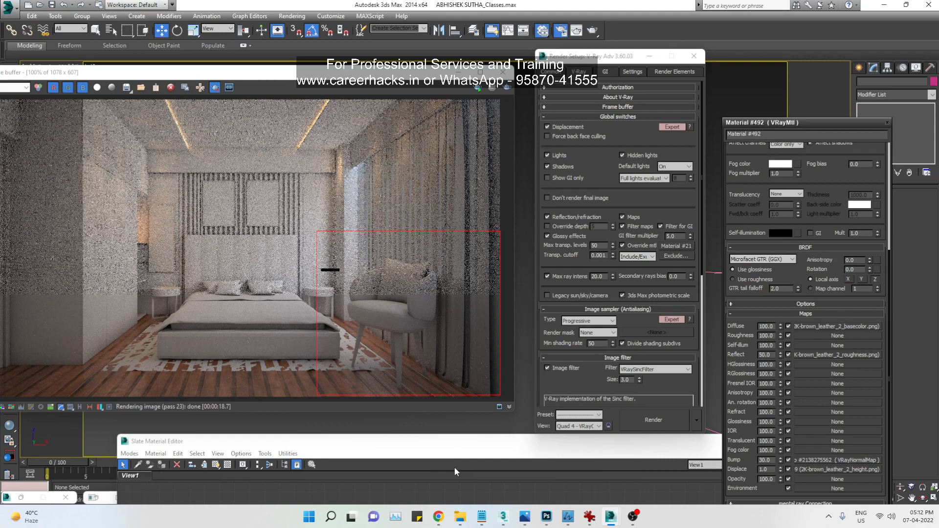
pyautogui.moveTo(395, 442)
pyautogui.mouseDown()
pyautogui.moveTo(401, 112)
pyautogui.moveTo(379, 438)
pyautogui.mouseUp()
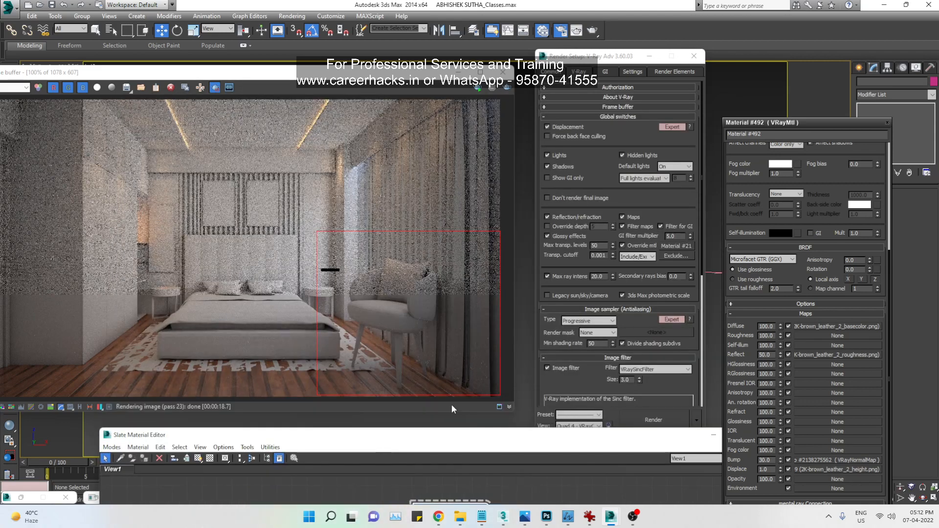
pyautogui.click(692, 56)
# Step: Assign the brown leather material to the 002 chair group and show it shaded in the viewport
pyautogui.click(636, 351)
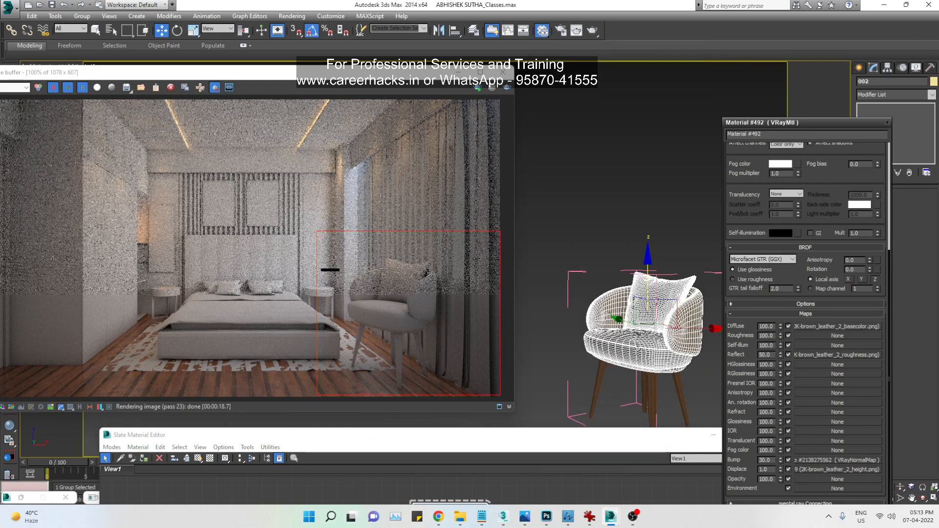
pyautogui.moveTo(506, 453); pyautogui.dragTo(494, 179)
pyautogui.rightClick(446, 246)
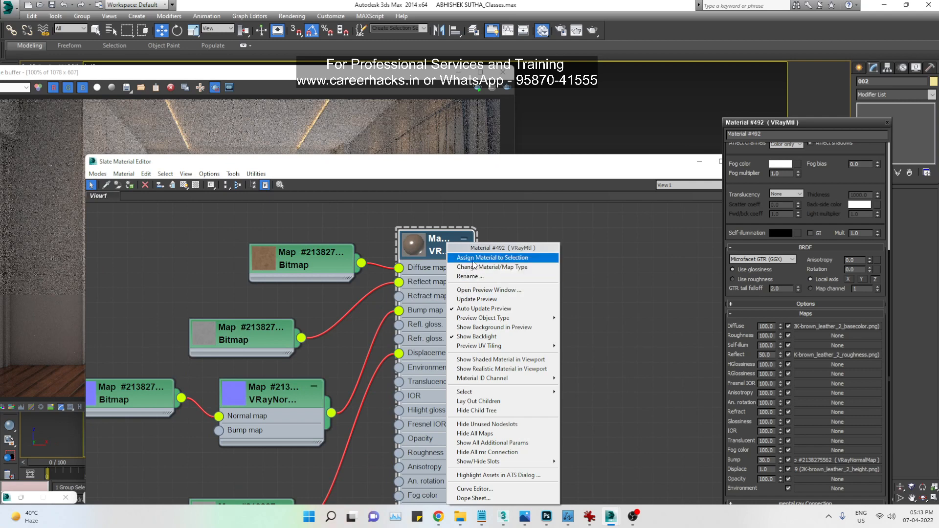
pyautogui.click(477, 257)
pyautogui.rightClick(450, 249)
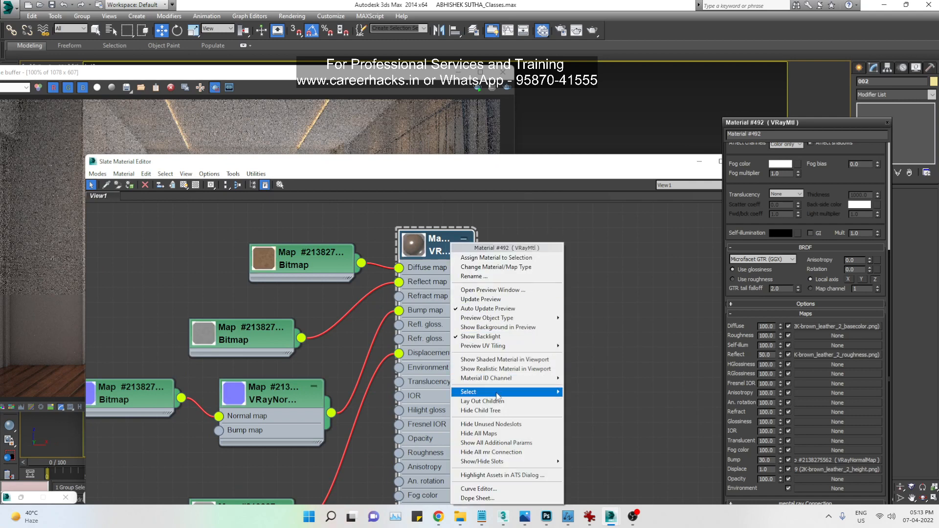
pyautogui.click(505, 360)
# Step: End the chair's isolation to bring back the whole room, and minimize the material editor
pyautogui.click(385, 75)
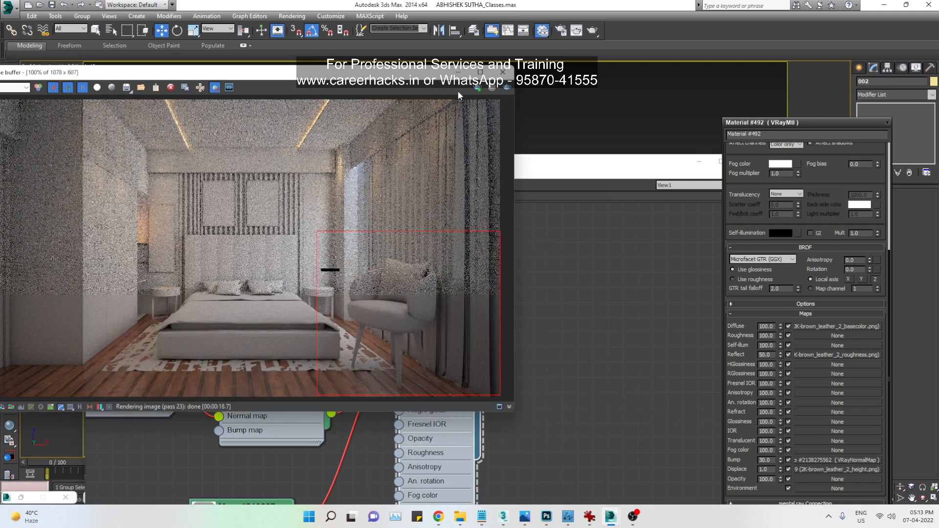
pyautogui.rightClick(568, 98)
pyautogui.click(594, 50)
pyautogui.click(699, 162)
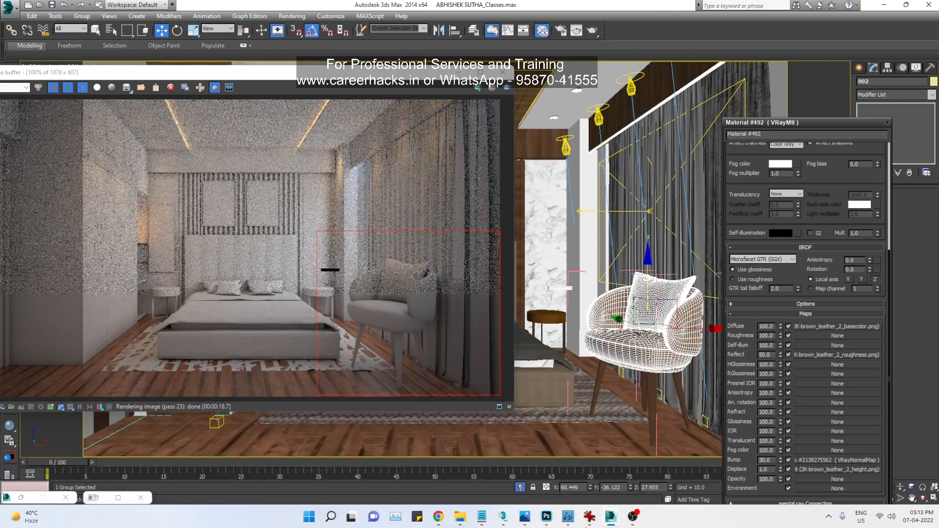
# Step: Clear the object selection and render the region around the chair
pyautogui.moveTo(590, 516)
pyautogui.click(499, 441)
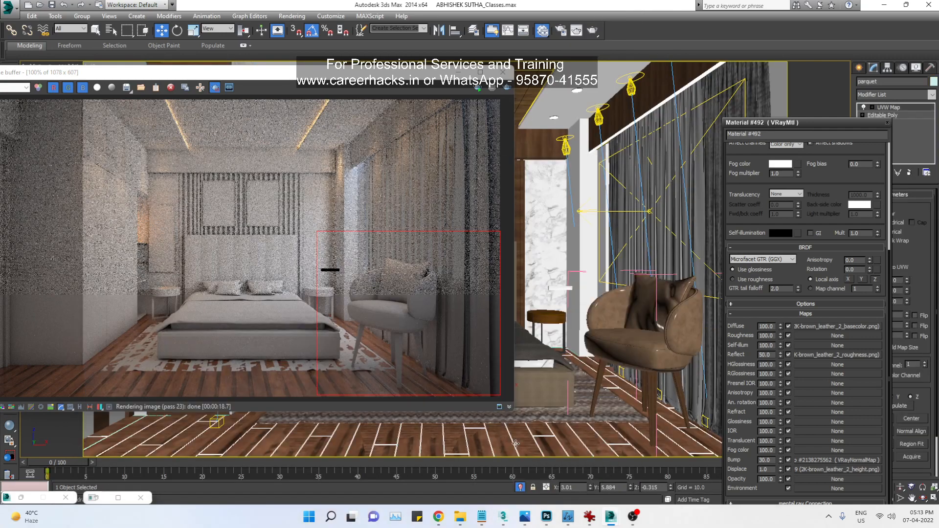
pyautogui.rightClick(515, 444)
pyautogui.click(536, 340)
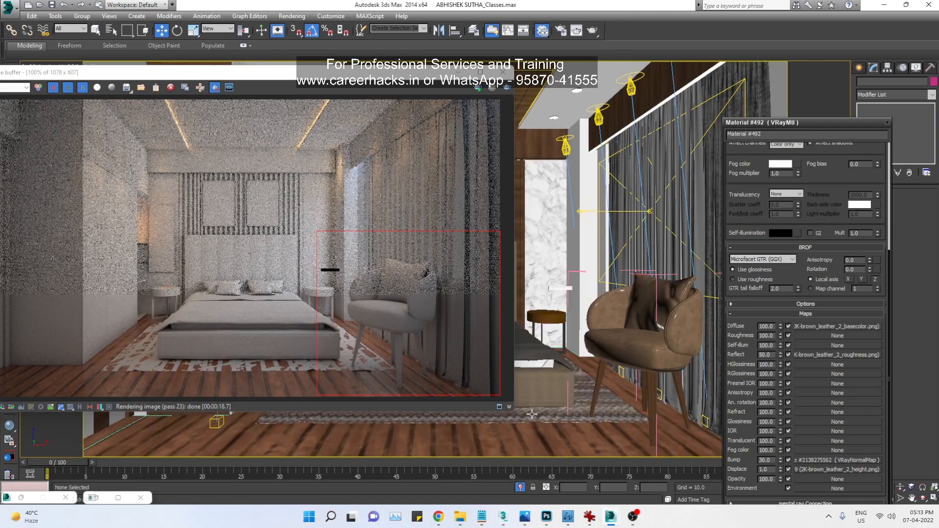
pyautogui.click(478, 90)
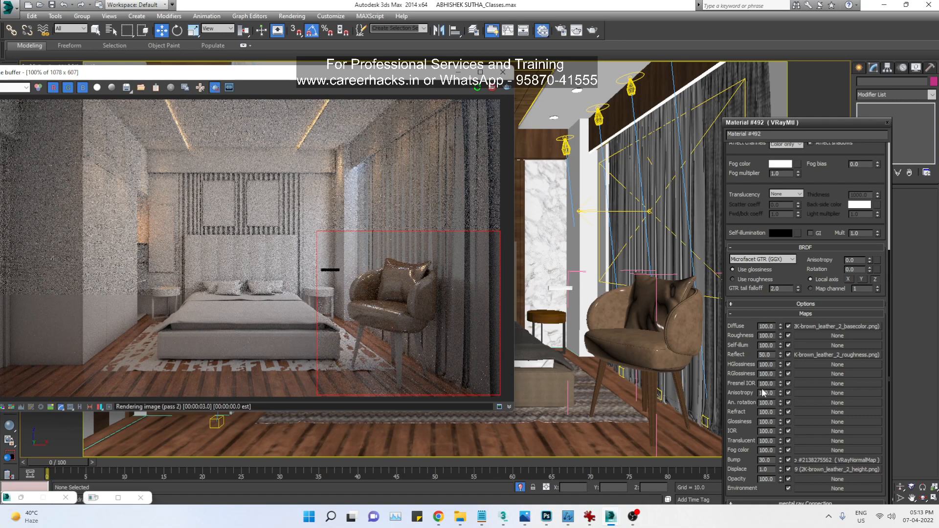
# Step: Turn the leather material's Fresnel reflections off and back on, with the Fresnel IOR locked to the refraction IOR
pyautogui.scroll(5, 741, 285)
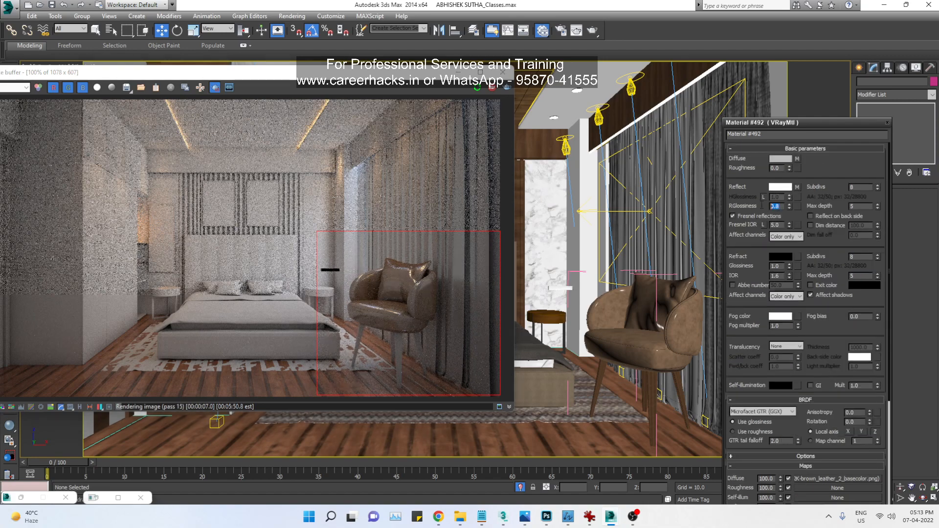
pyautogui.click(732, 216)
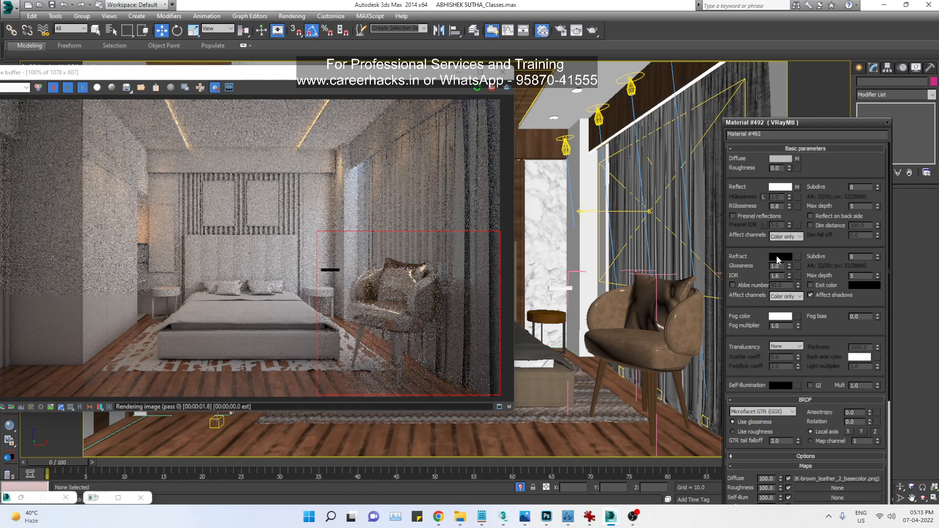
pyautogui.click(750, 217)
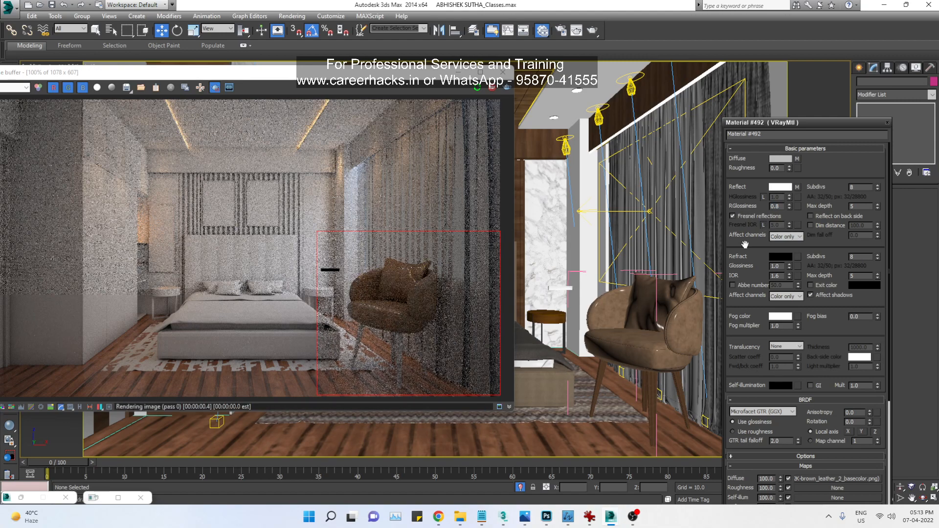
# Step: Set the brown leather material's reflection glossiness to 0.6
pyautogui.scroll(1, 395, 309)
pyautogui.moveTo(369, 303); pyautogui.dragTo(285, 288, button='middle')
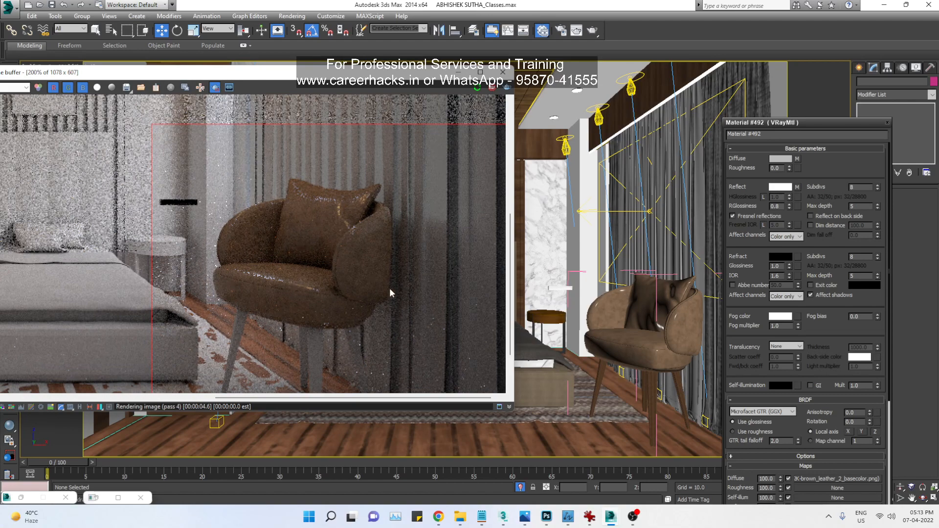
pyautogui.moveTo(782, 206); pyautogui.dragTo(729, 207)
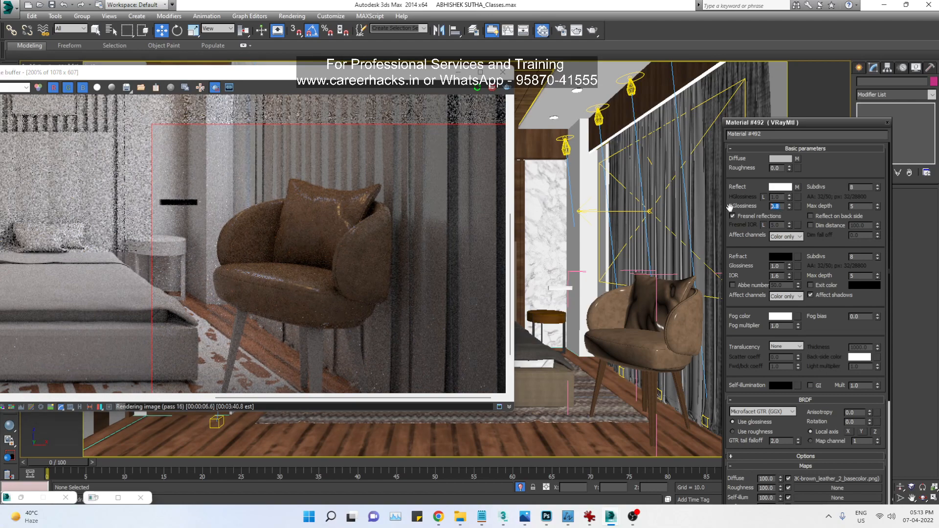
pyautogui.write('.6')
pyautogui.press('Return')
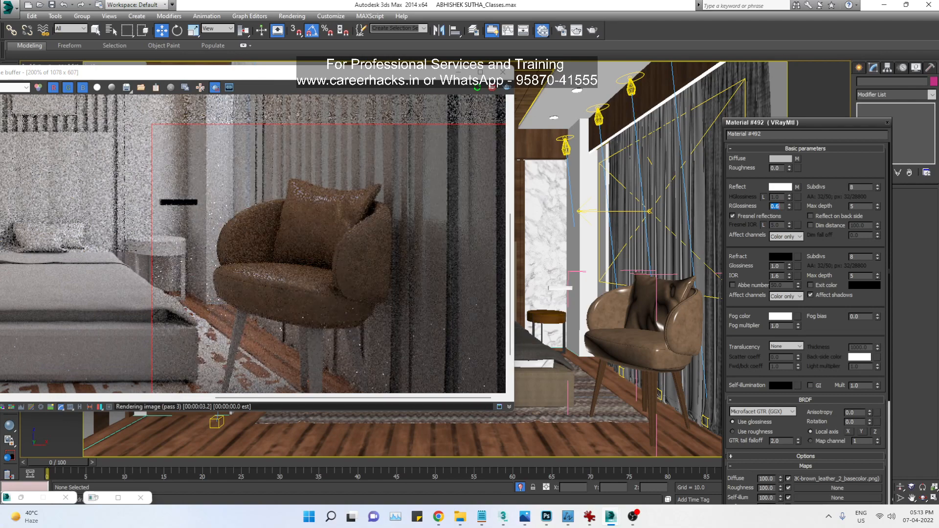
# Step: Examine the leather chair in the updated region render, both close up and within the whole room
pyautogui.scroll(-1, 394, 234)
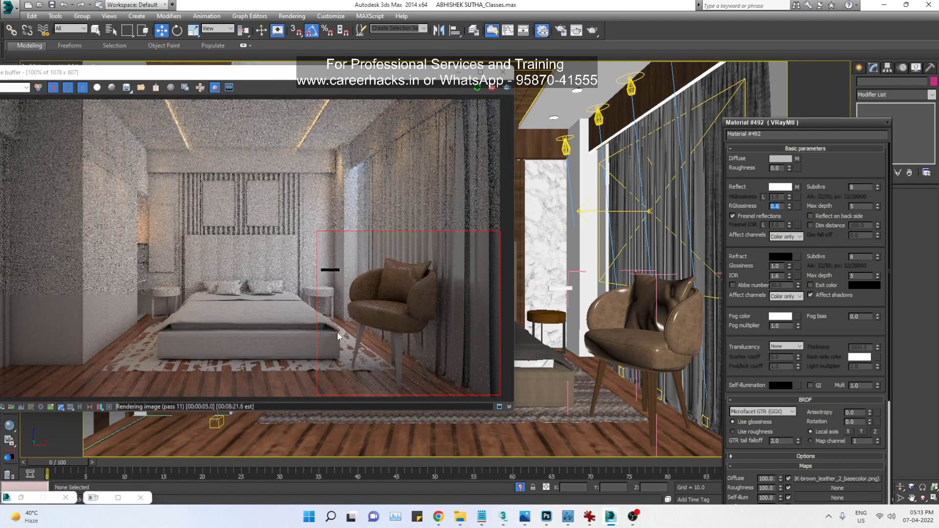
pyautogui.scroll(1, 403, 324)
pyautogui.scroll(-2, 333, 300)
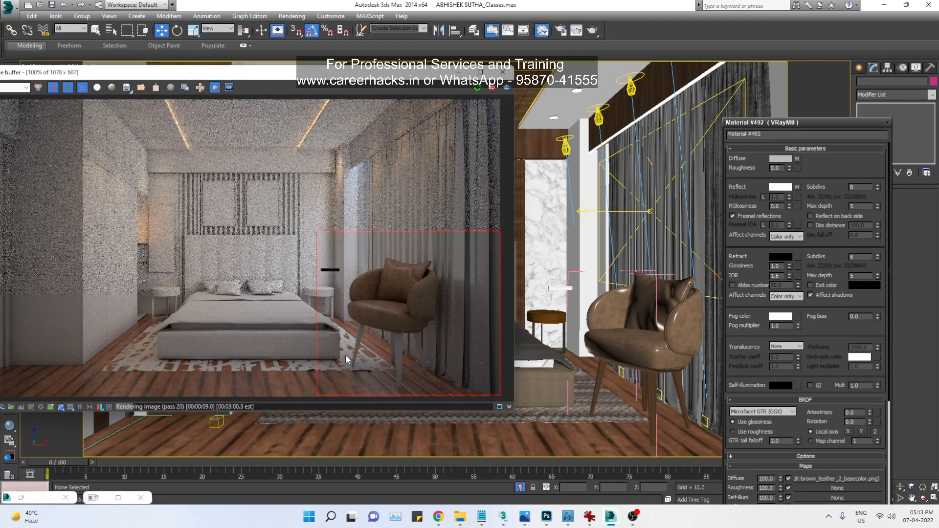
pyautogui.scroll(1, 416, 357)
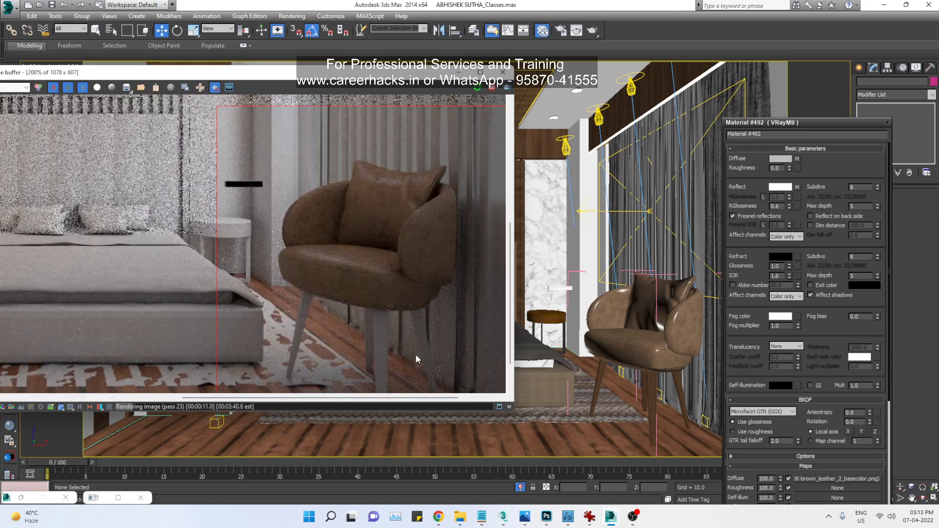
pyautogui.scroll(1, 350, 242)
pyautogui.moveTo(380, 239); pyautogui.dragTo(254, 233, button='middle')
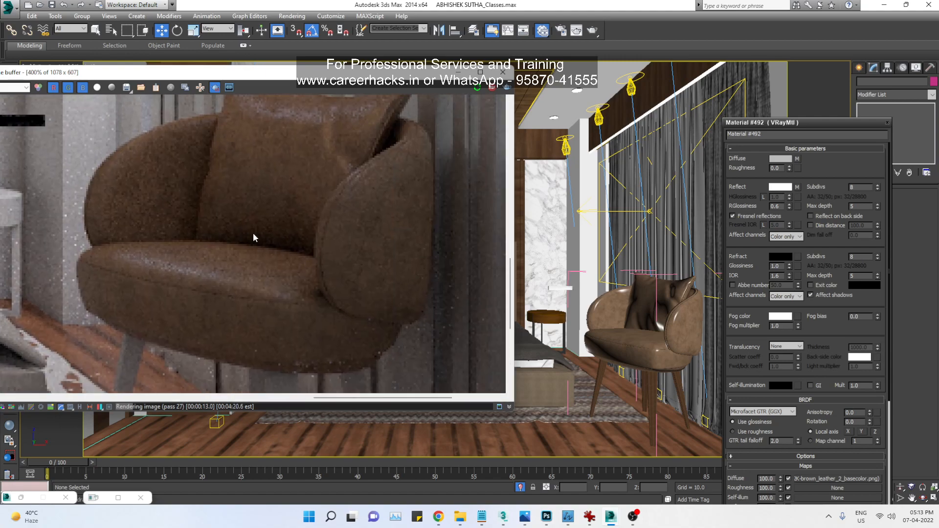
pyautogui.scroll(-1, 347, 272)
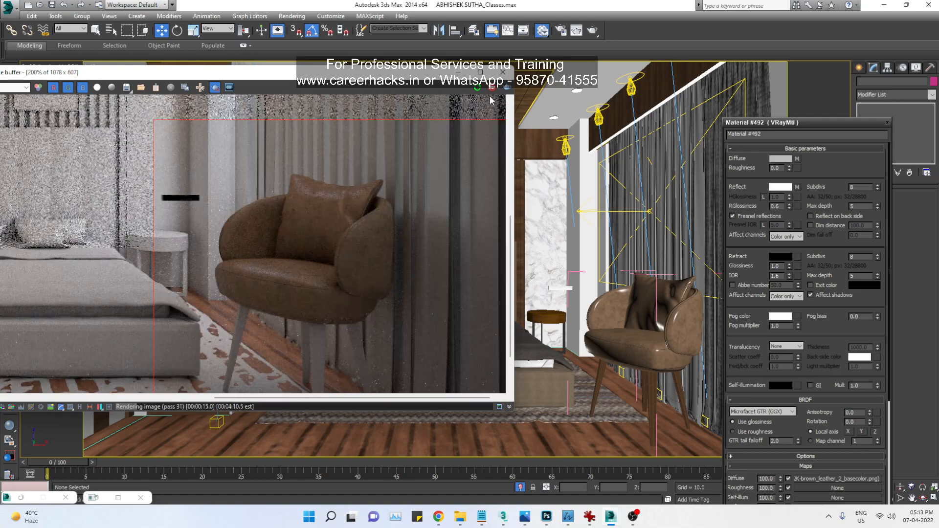
pyautogui.scroll(-1, 317, 363)
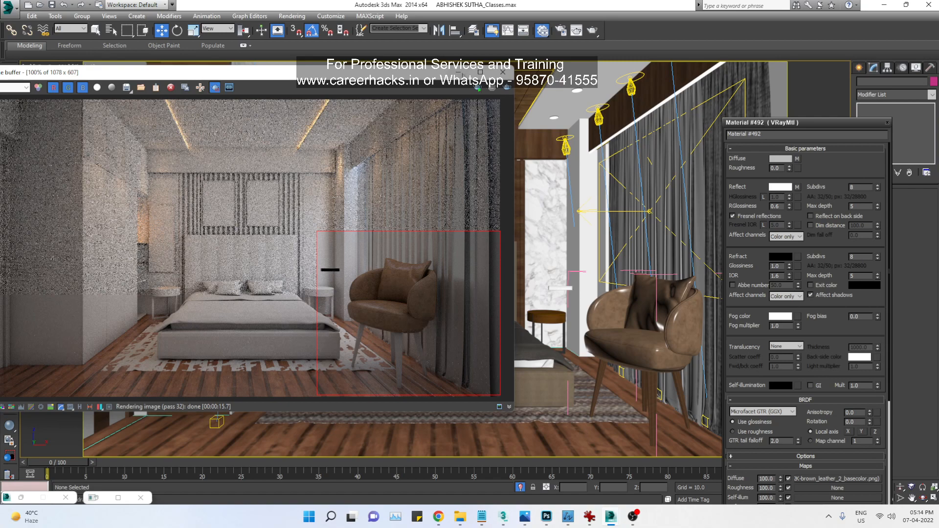
# Step: Minimize the render window and select the bed's blanket together with the bed base
pyautogui.click(461, 73)
pyautogui.click(477, 363)
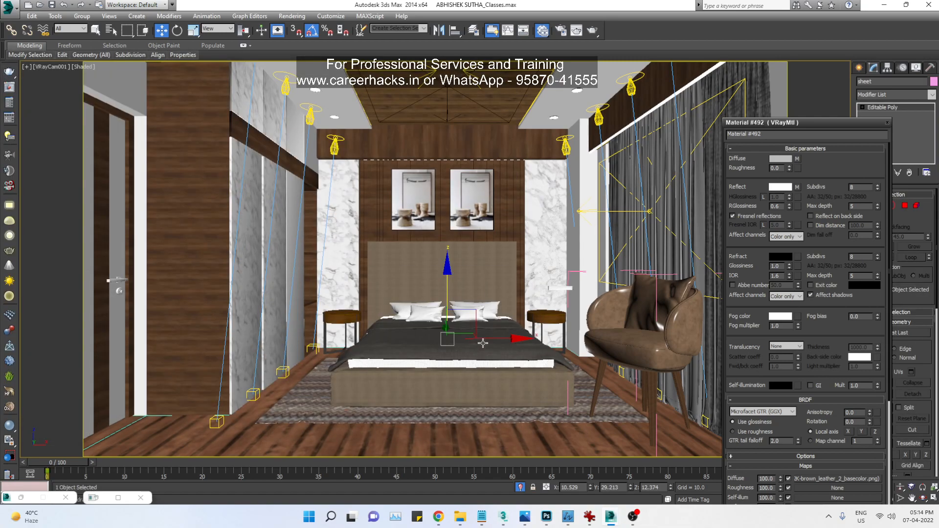
pyautogui.click(483, 343)
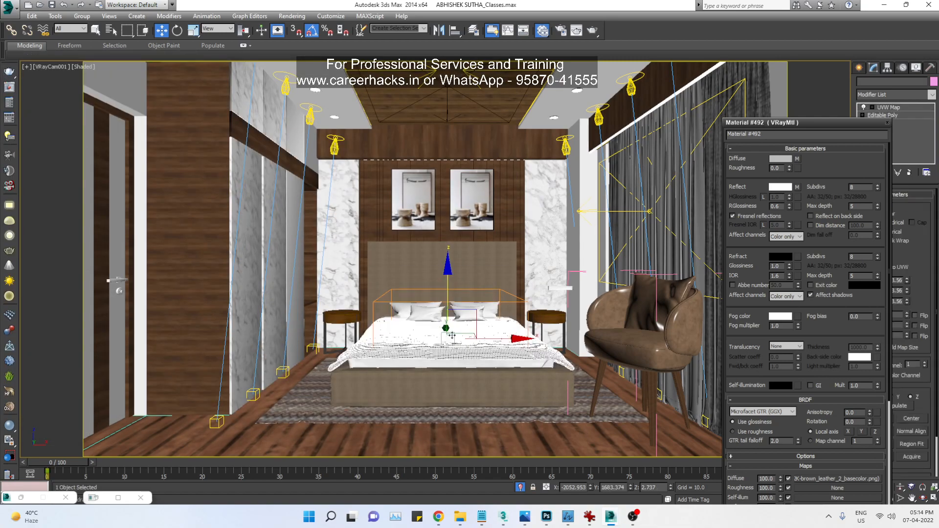
pyautogui.keyDown('ctrl'); pyautogui.click(449, 377); pyautogui.keyUp('ctrl')
# Step: Add all the headboard panels to the bed selection, checking it with a trial move that is undone
pyautogui.keyDown('ctrl'); pyautogui.click(470, 284); pyautogui.keyUp('ctrl')
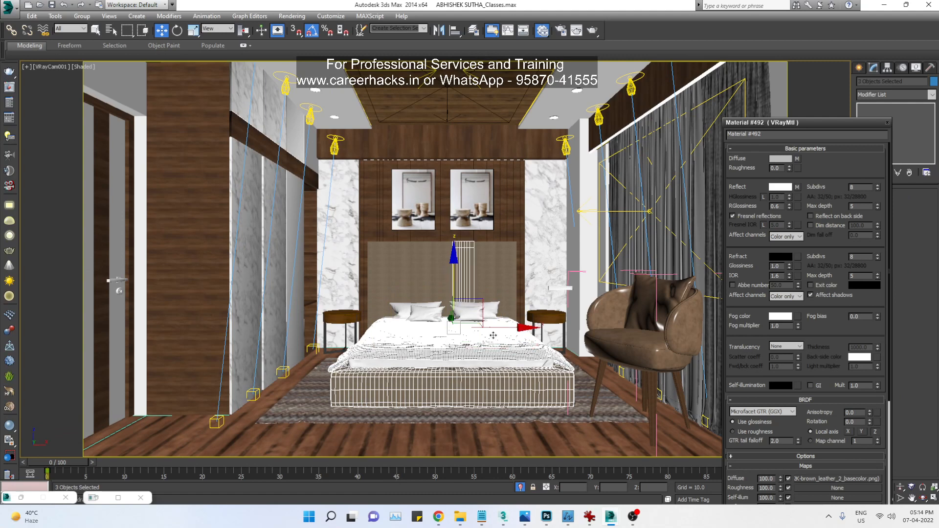
pyautogui.keyDown('ctrl'); pyautogui.click(489, 288); pyautogui.keyUp('ctrl')
pyautogui.keyDown('ctrl'); pyautogui.click(506, 286); pyautogui.keyUp('ctrl')
pyautogui.keyDown('ctrl'); pyautogui.click(411, 287); pyautogui.keyUp('ctrl')
pyautogui.keyDown('ctrl'); pyautogui.click(436, 284); pyautogui.keyUp('ctrl')
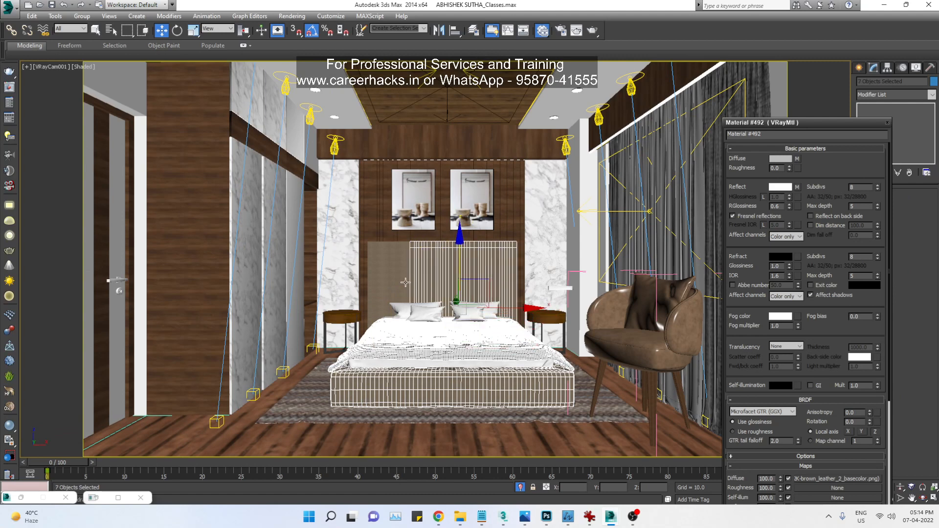
pyautogui.keyDown('ctrl'); pyautogui.click(405, 282); pyautogui.keyUp('ctrl')
pyautogui.keyDown('ctrl'); pyautogui.click(376, 282); pyautogui.keyUp('ctrl')
pyautogui.moveTo(484, 308); pyautogui.dragTo(329, 299)
pyautogui.hotkey('ctrl', 'z')
# Step: Add the pillows to the bed selection, and undo a trial move made to find missing parts
pyautogui.keyDown('ctrl'); pyautogui.click(428, 307); pyautogui.keyUp('ctrl')
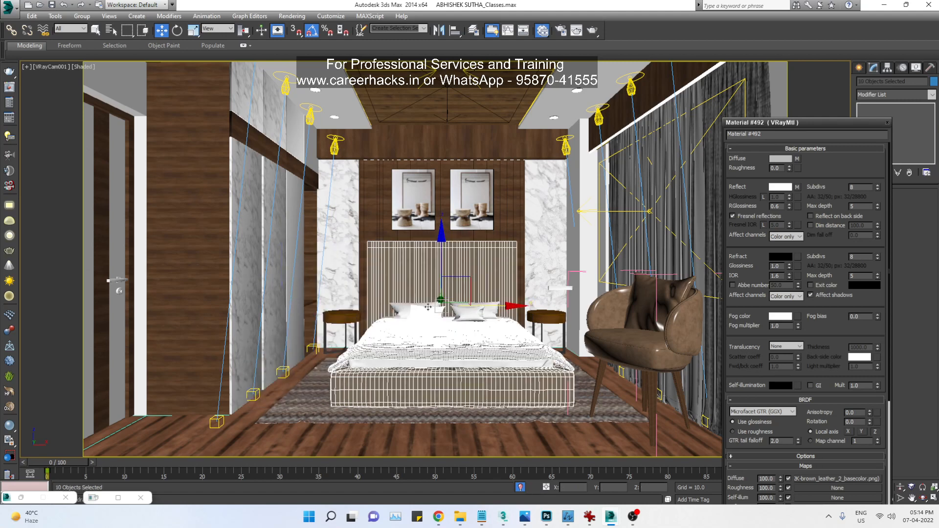
pyautogui.keyDown('ctrl'); pyautogui.click(416, 309); pyautogui.keyUp('ctrl')
pyautogui.keyDown('ctrl'); pyautogui.click(483, 314); pyautogui.keyUp('ctrl')
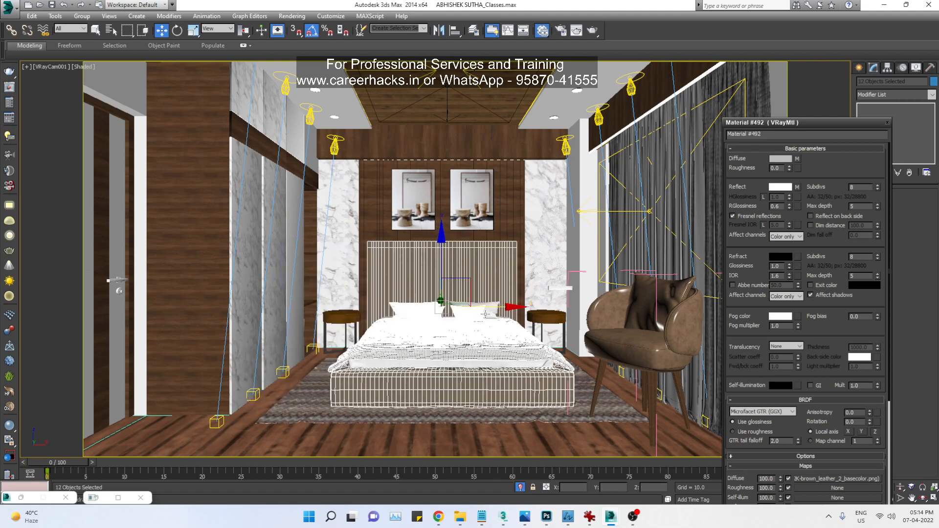
pyautogui.keyDown('ctrl'); pyautogui.click(486, 313); pyautogui.keyUp('ctrl')
pyautogui.moveTo(503, 307); pyautogui.dragTo(356, 307)
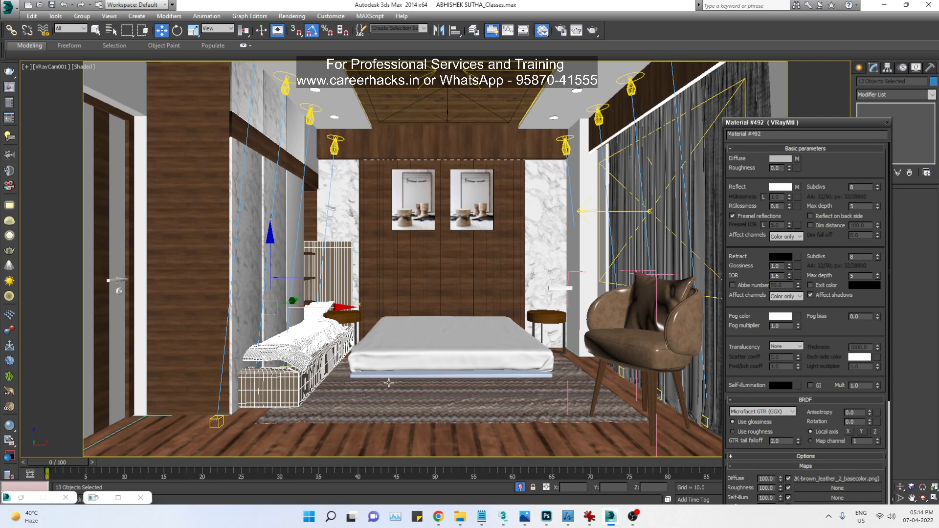
pyautogui.hotkey('ctrl', 'z')
# Step: Add the mattress to the selection, undo a trial move, and group all the selected bed parts
pyautogui.keyDown('ctrl'); pyautogui.click(420, 361); pyautogui.keyUp('ctrl')
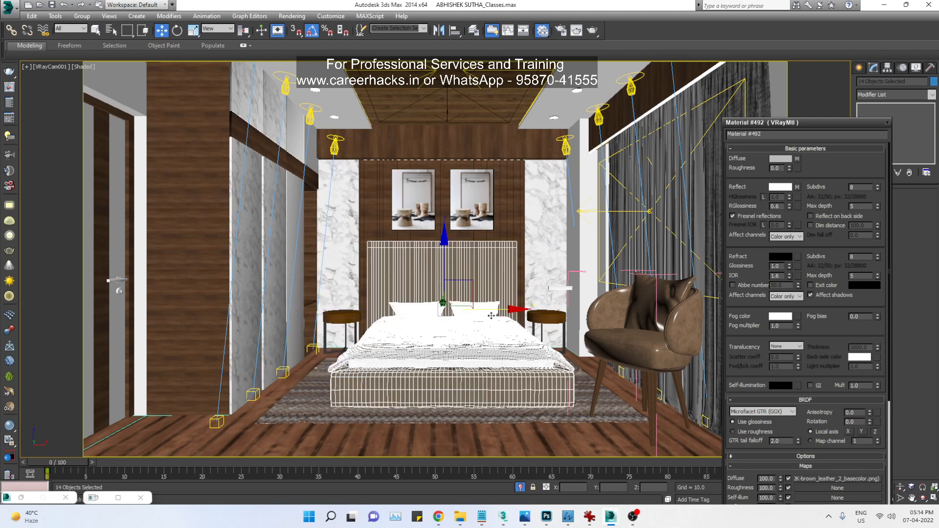
pyautogui.moveTo(491, 316); pyautogui.dragTo(345, 317)
pyautogui.hotkey('ctrl', 'z')
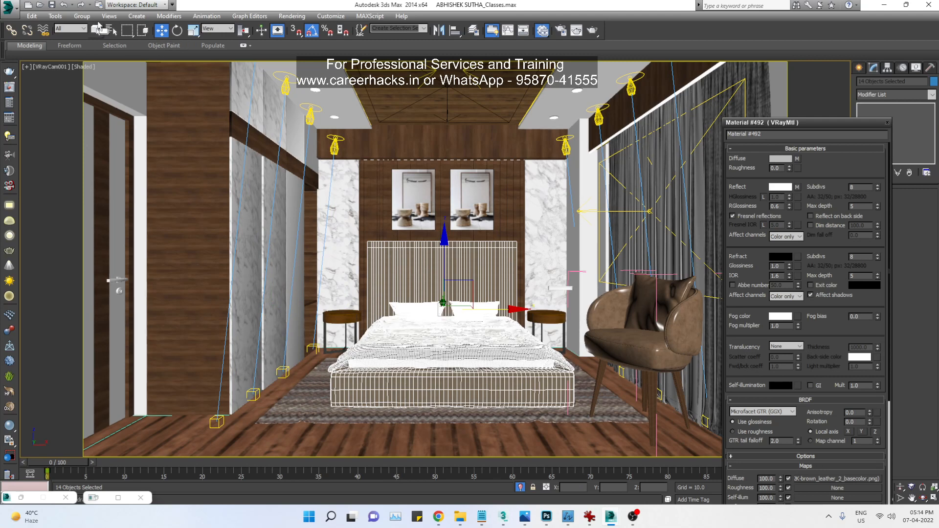
pyautogui.click(78, 17)
pyautogui.click(92, 28)
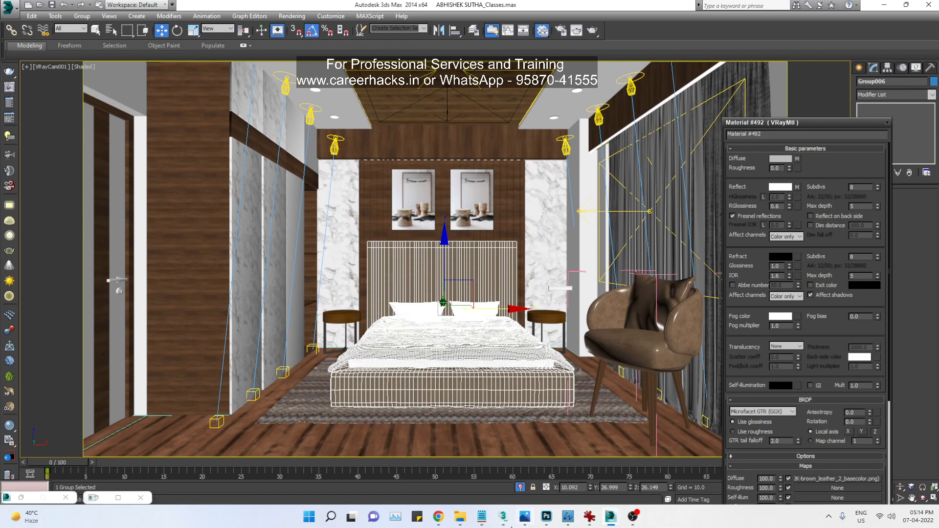
# Step: Switch to the Bamboo Wood PBR page in Chrome and replace its address to start a new Google search
pyautogui.moveTo(436, 518)
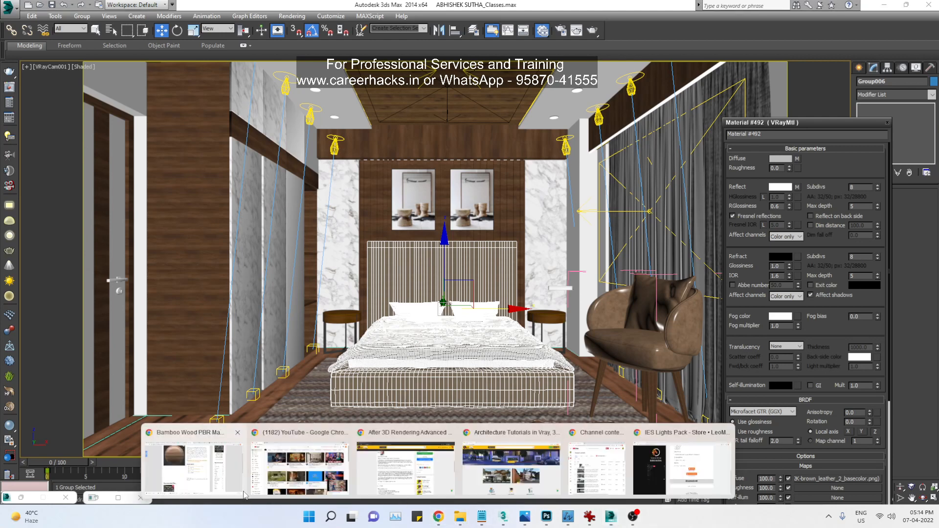
pyautogui.click(246, 455)
pyautogui.click(298, 25)
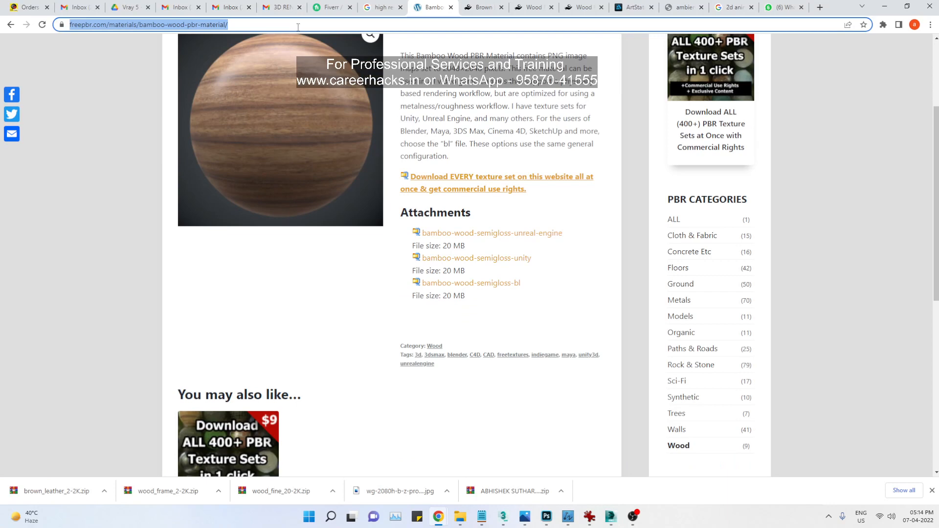
pyautogui.write('go9go')
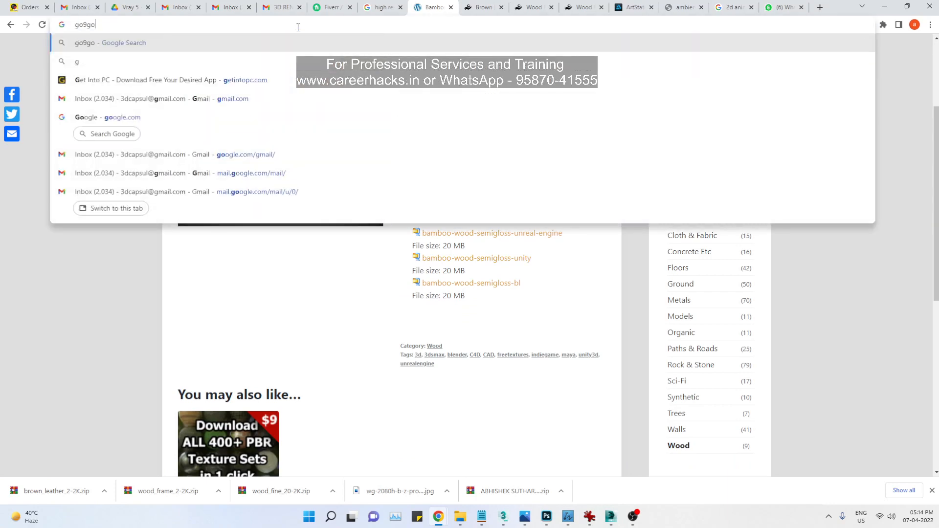